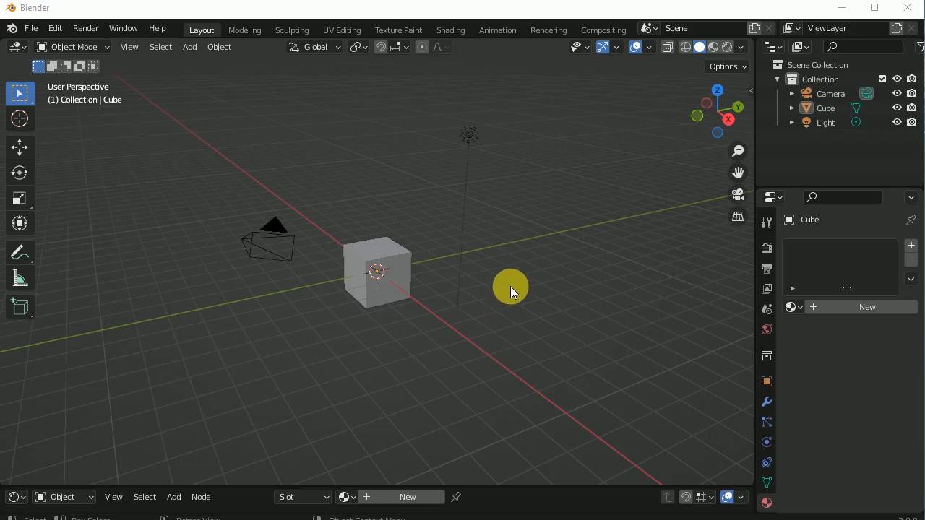
- Start the Shortcut VUr on-screen input display for the viewport
key("n")
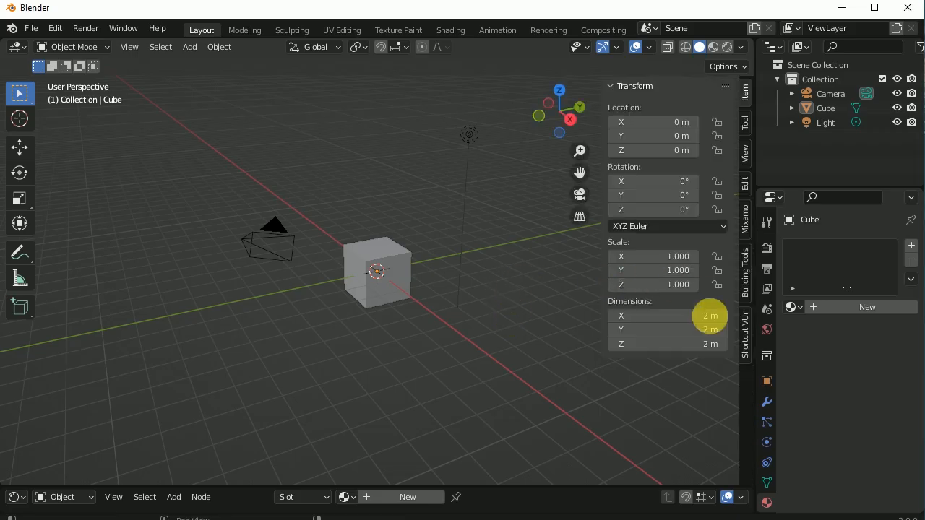
left_click(742, 330)
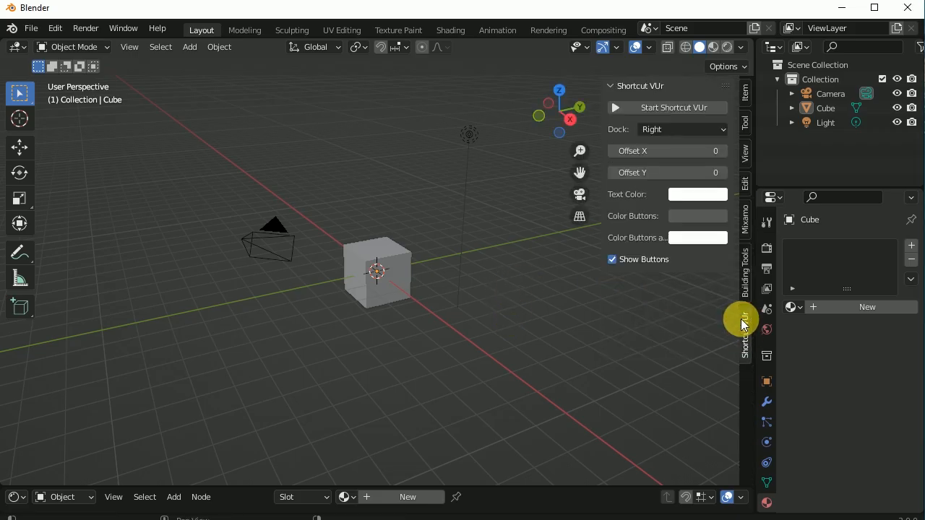
left_click(670, 108)
key("n")
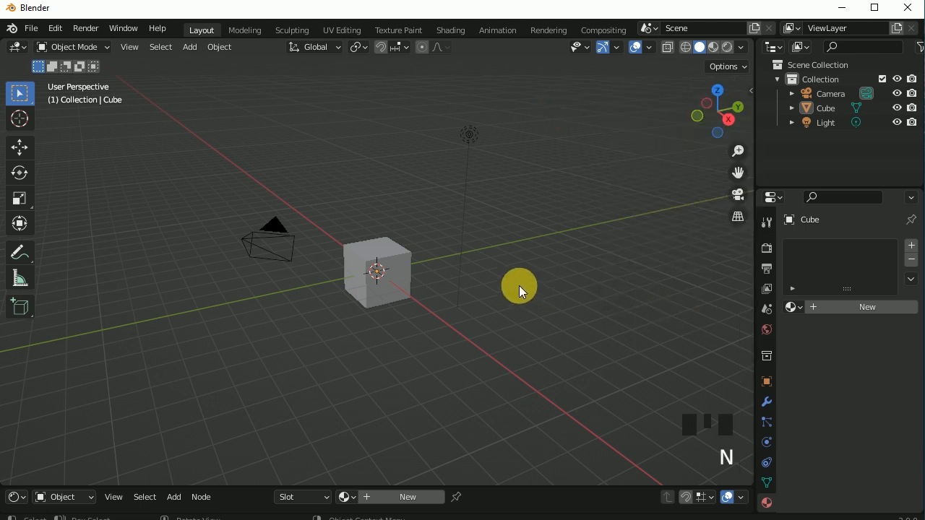
- Delete the default cube from the scene
right_click(361, 240)
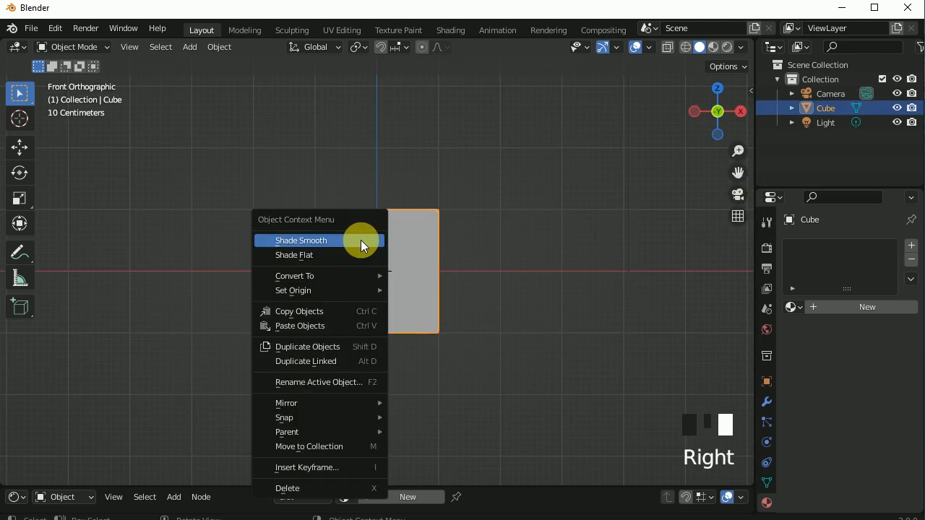
left_click(340, 489)
left_click(418, 301)
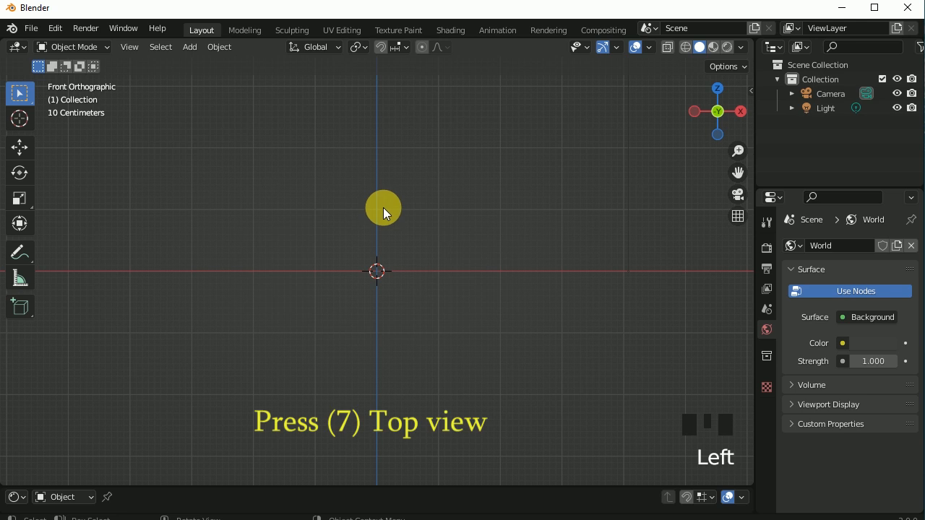
- Add a plane at the world origin in top view and set its size to 4 m
key("KP_7")
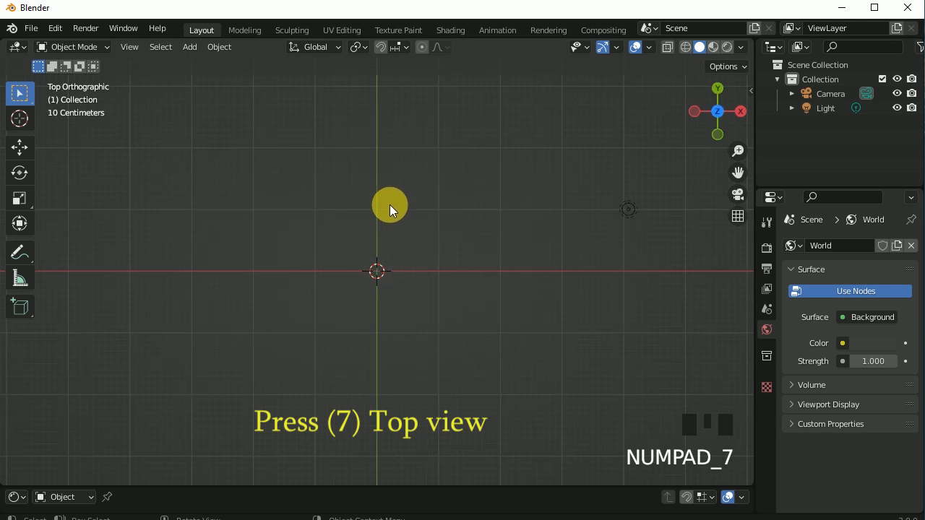
left_click(189, 47)
mouse_move(200, 64)
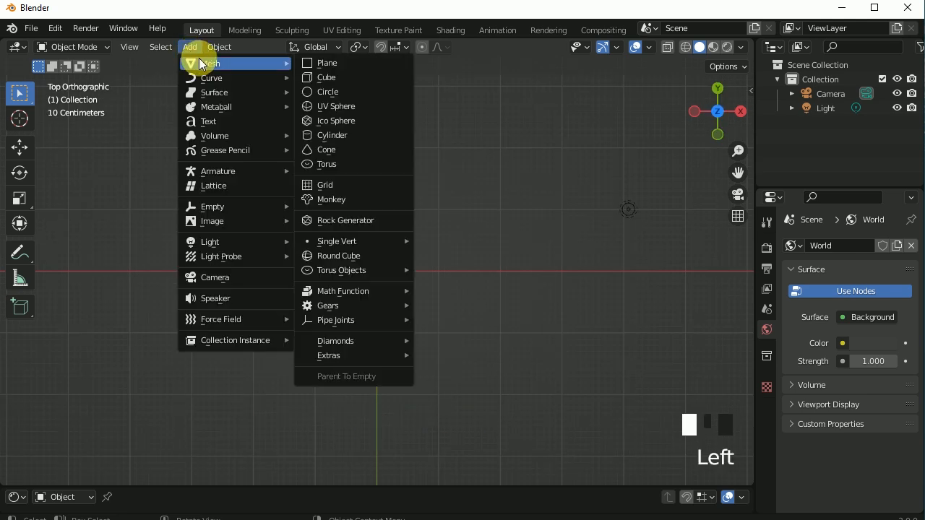
left_click(368, 63)
left_click(237, 348)
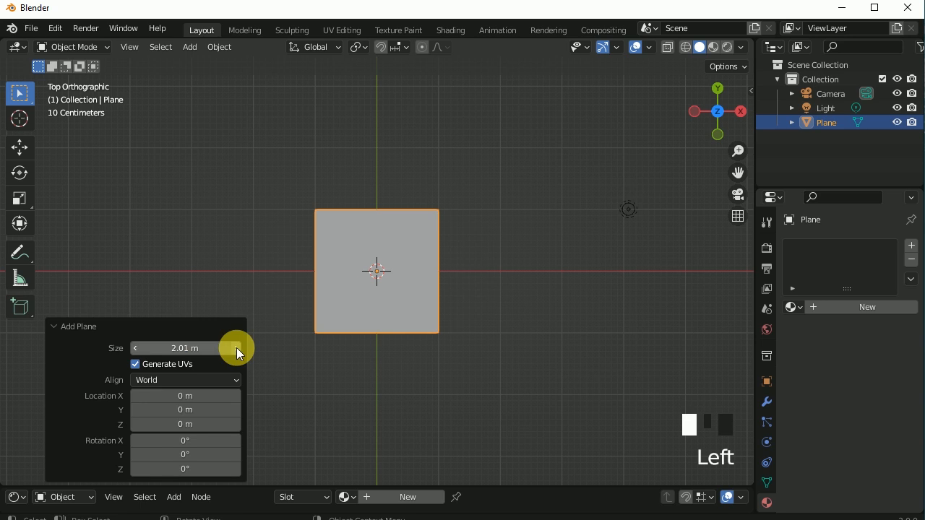
left_click(220, 349)
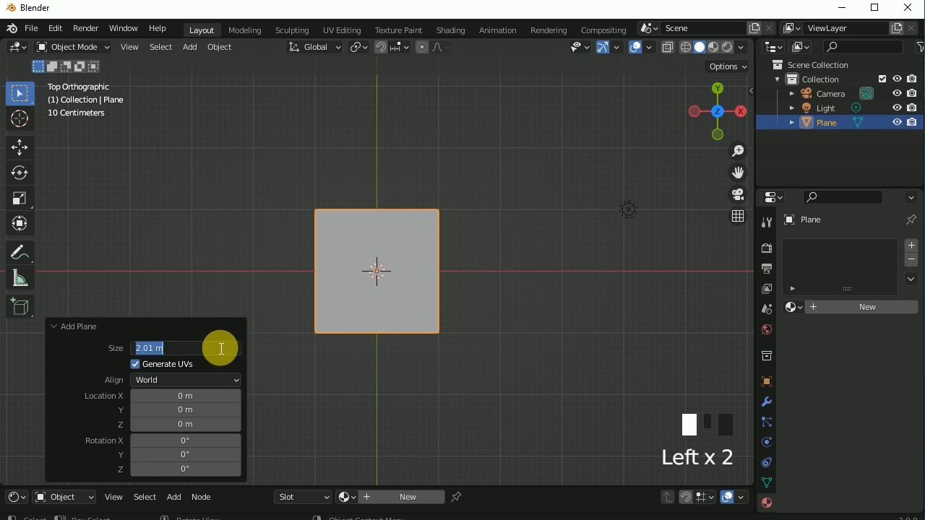
key("Return")
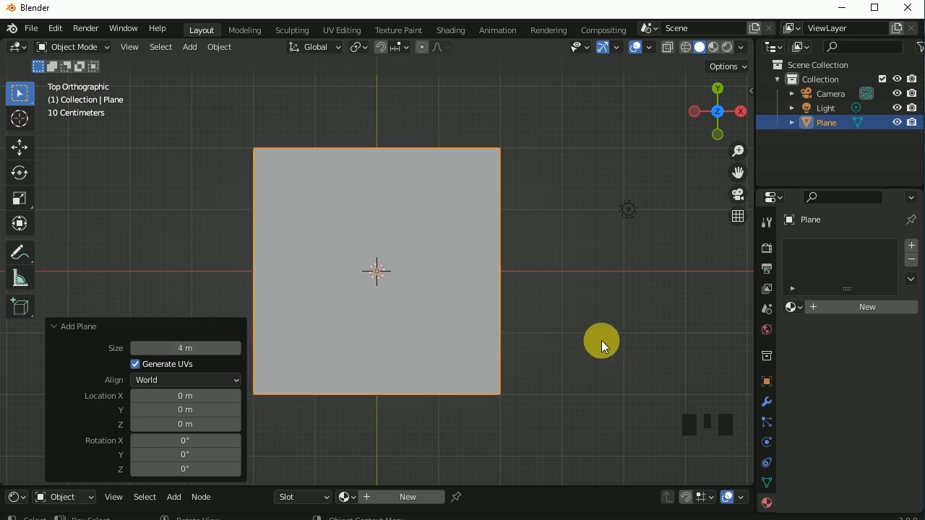
left_click(54, 328)
- Enter Edit Mode on the plane and subdivide it with 15 cuts
left_click(96, 46)
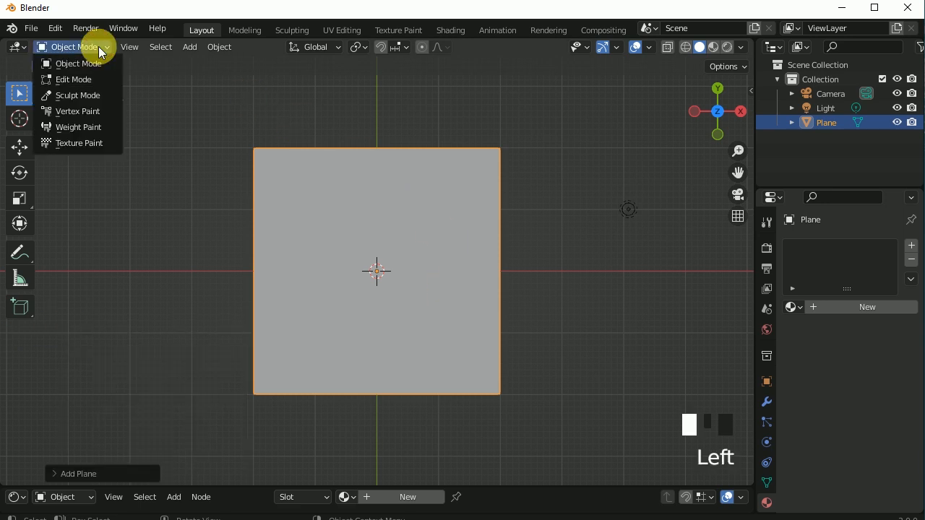
left_click(91, 81)
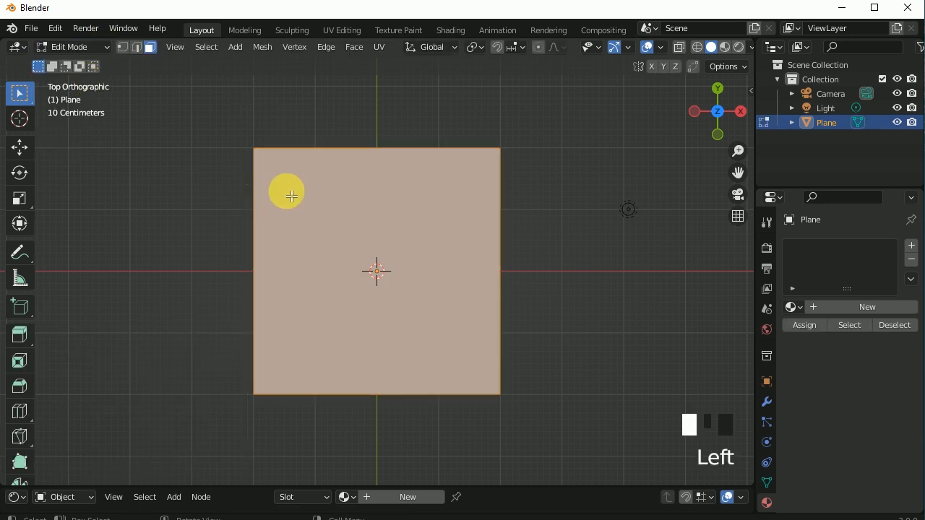
right_click(310, 187)
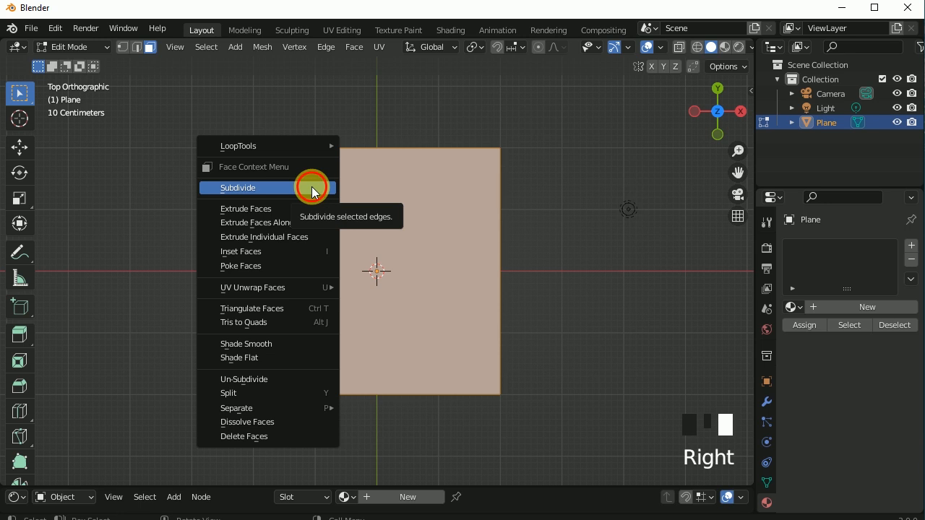
left_click(311, 186)
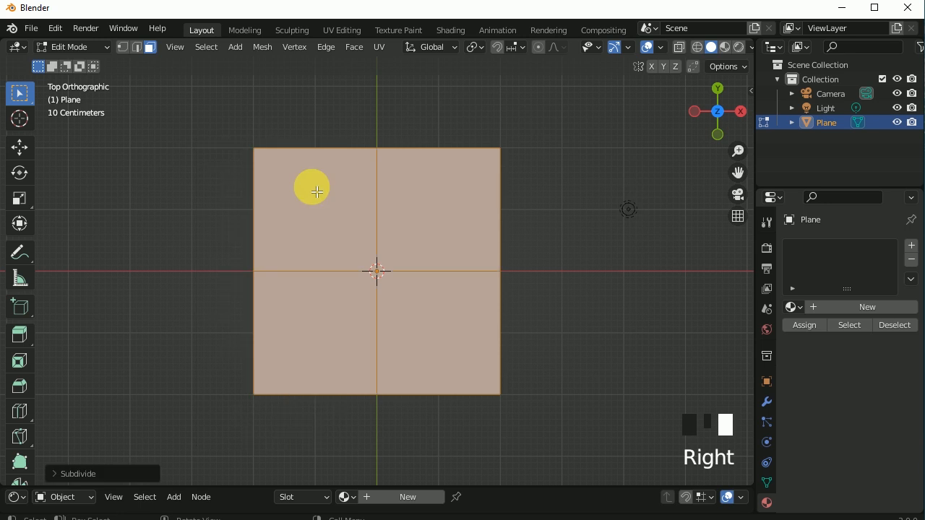
left_click(61, 473)
left_click(202, 373)
type("5")
key("Return")
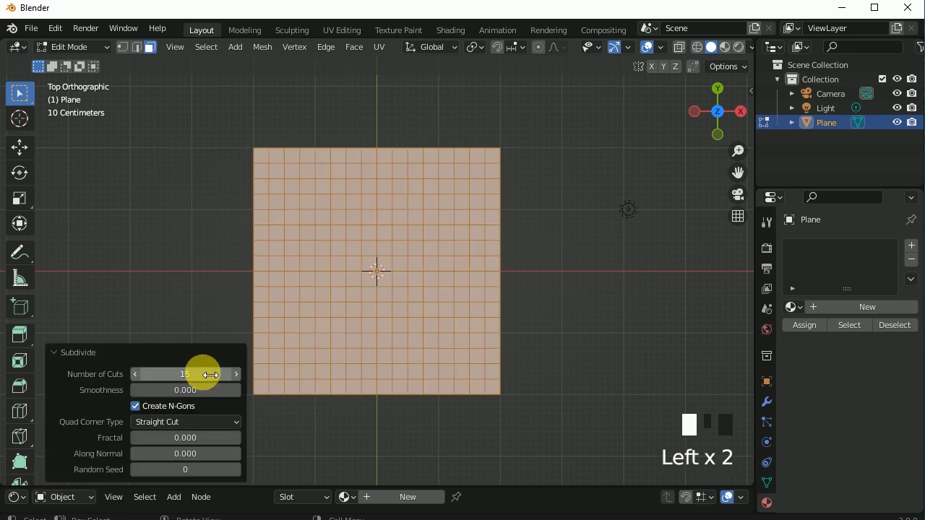
left_click(55, 359)
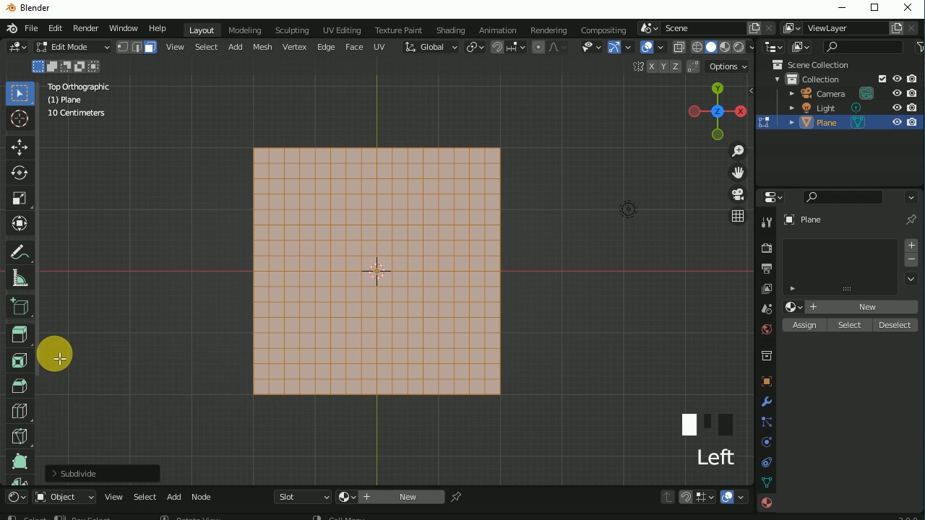
- Subdivide two diagonally adjacent faces near each corner of the plane, eight faces in all, with one cut
scroll(498, 188, "up", 1)
left_click(504, 190)
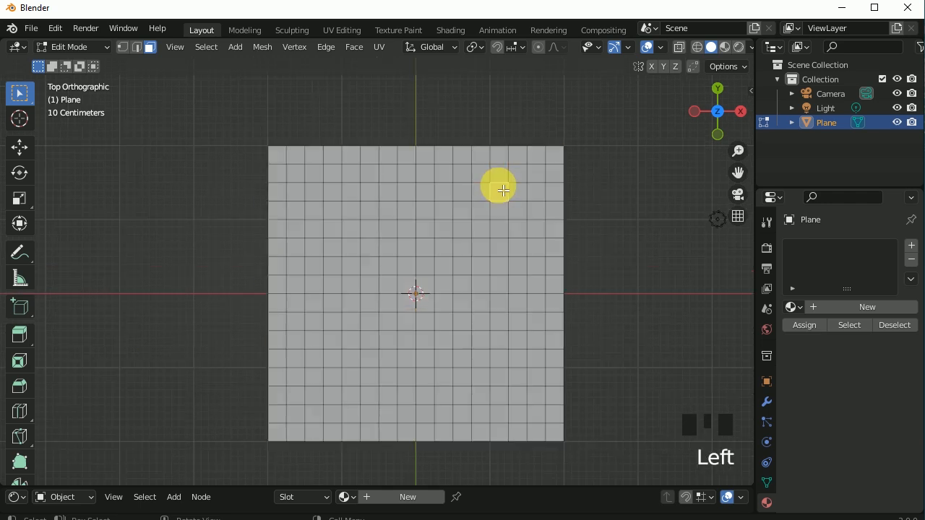
left_click(517, 210, "shift")
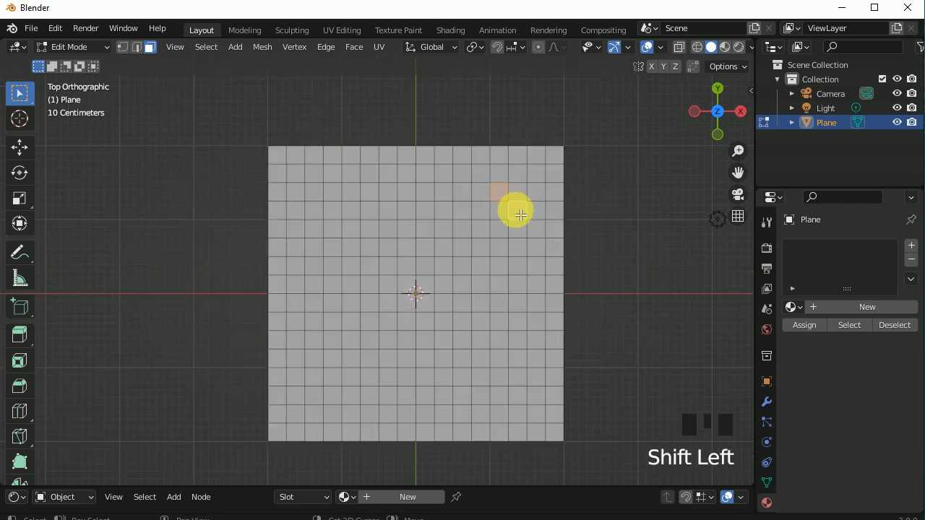
left_click(338, 194, "shift")
left_click(314, 209, "shift")
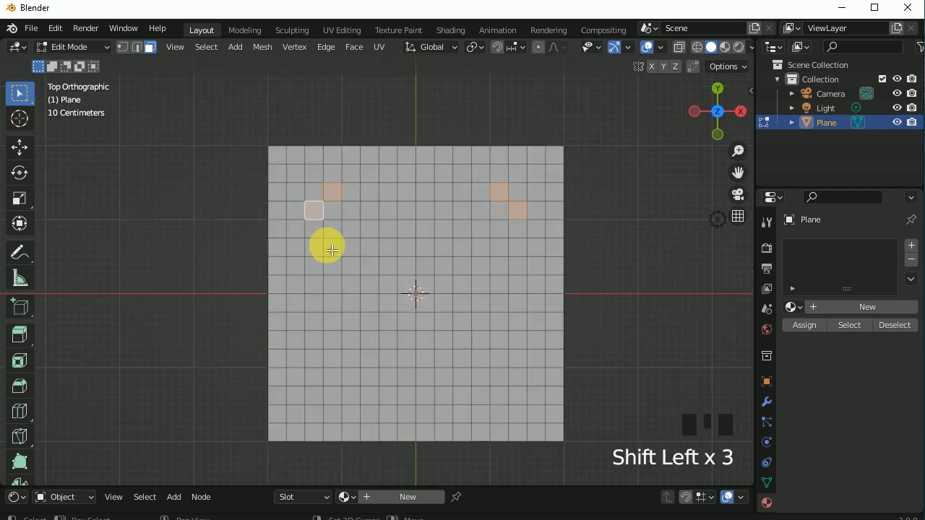
left_click(315, 376, "shift")
left_click(334, 394, "shift")
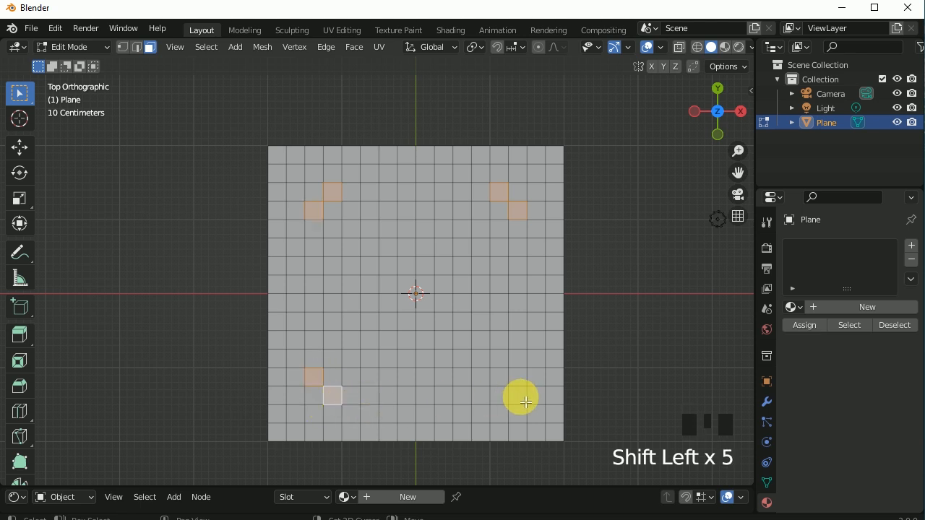
left_click(498, 396, "shift")
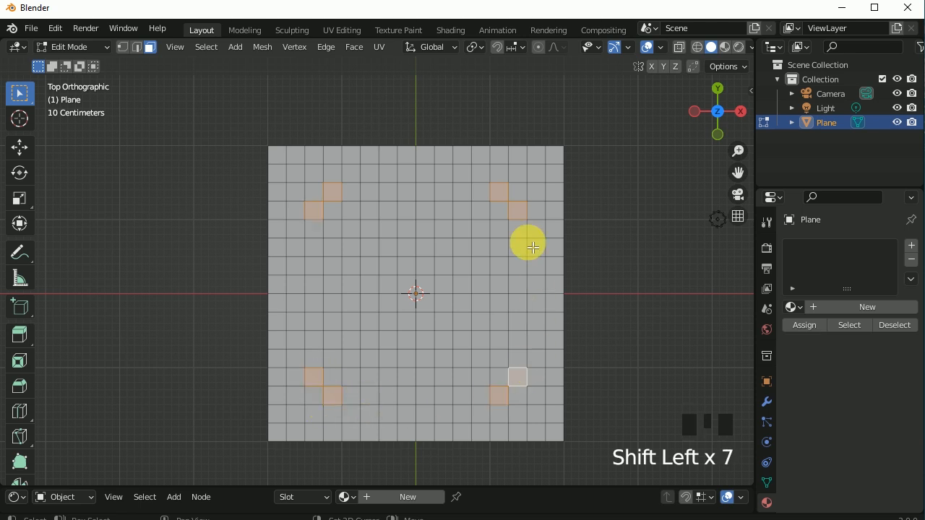
right_click(521, 209)
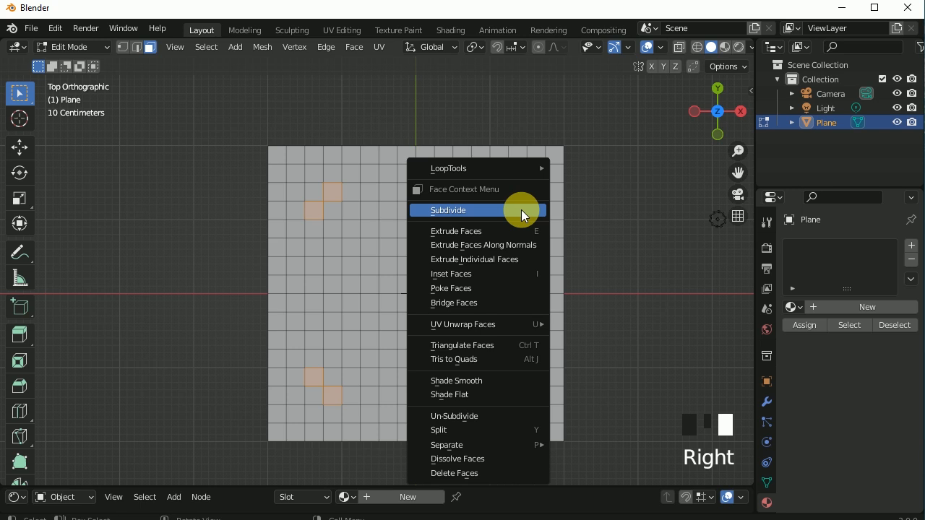
left_click(521, 210)
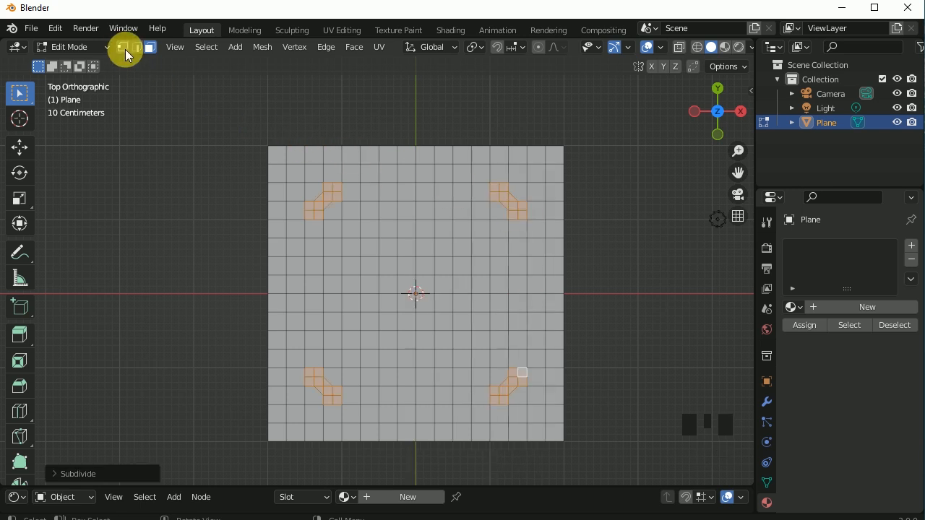
- Vertex-bevel the centre vertices of the eight subdivided faces into circles, about 0.14 m wide with 6 segments
left_click(123, 49)
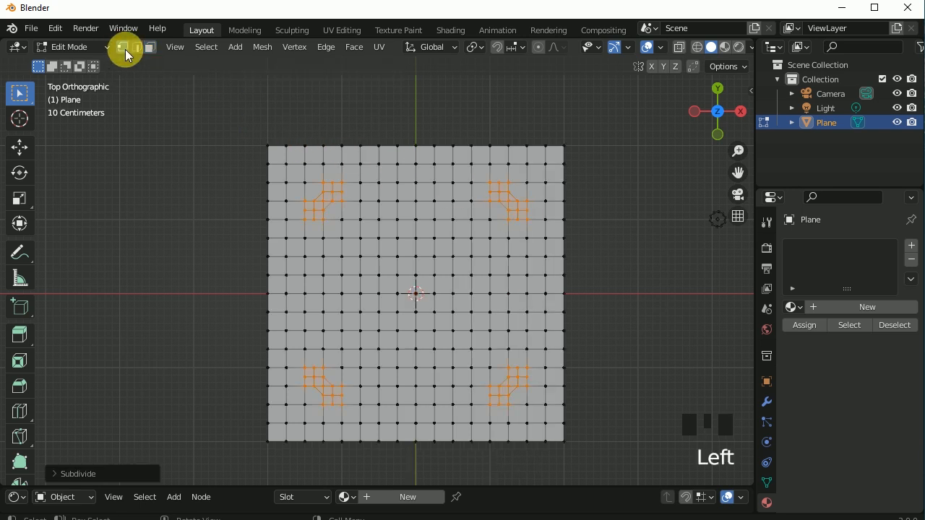
left_click(332, 191)
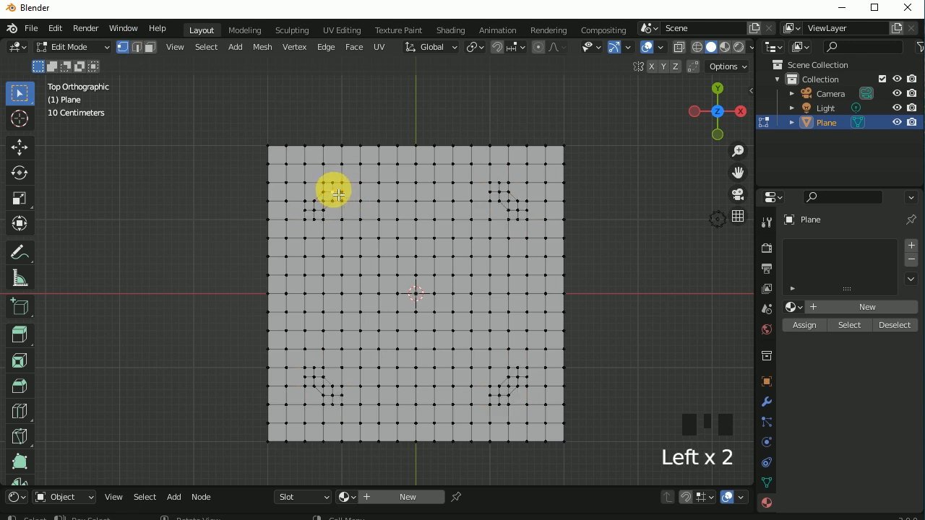
left_click(313, 209, "shift")
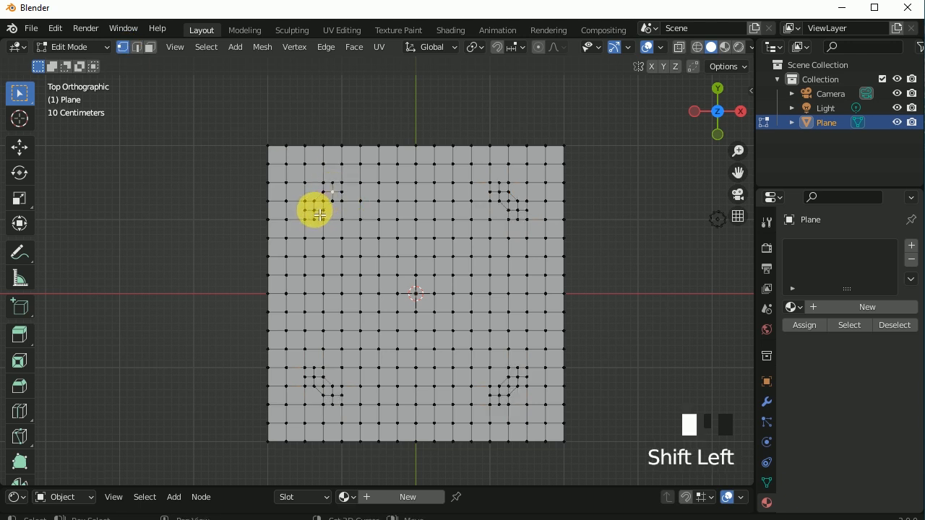
left_click(499, 192, "shift")
left_click(518, 210, "shift")
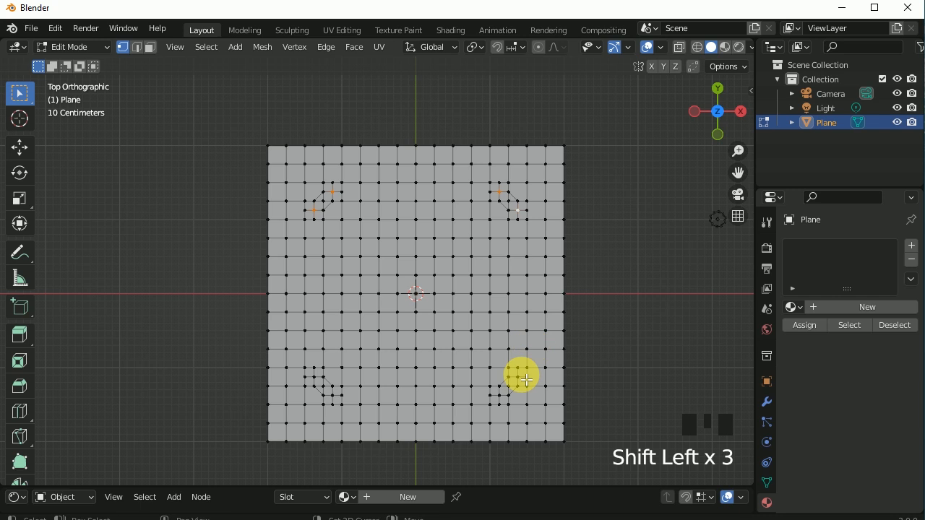
left_click(499, 395, "shift")
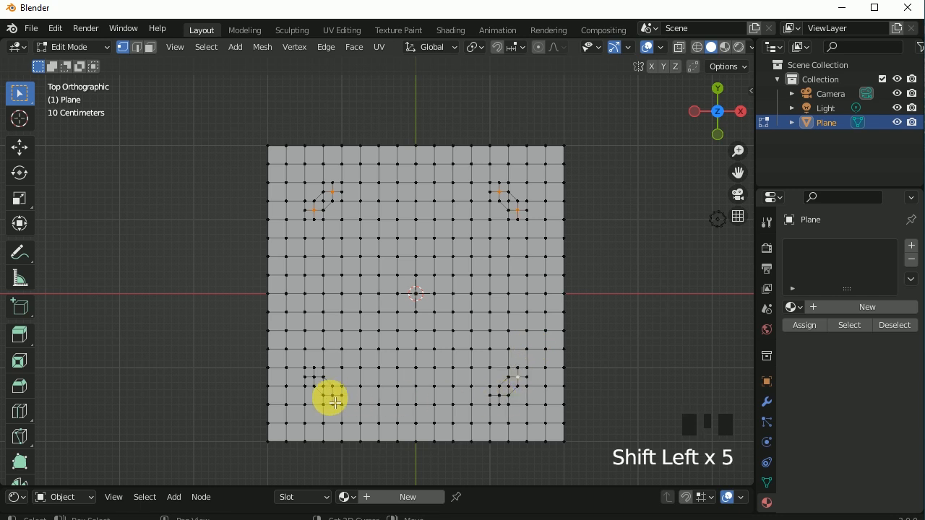
left_click(313, 377, "shift")
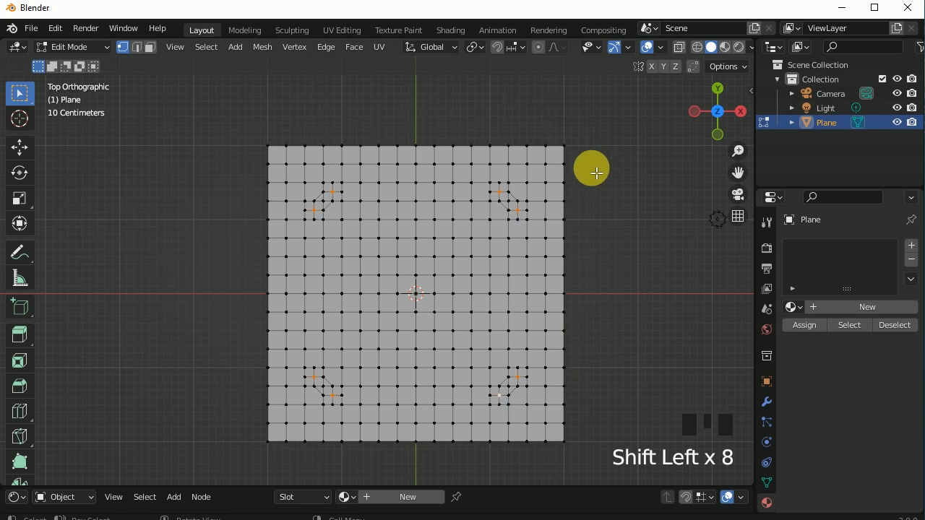
scroll(594, 168, "up", 1)
middle_click_drag(605, 185, 602, 324, "shift")
scroll(550, 300, "up", 5)
scroll(601, 324, "up", 2)
key("shift+ctrl+b")
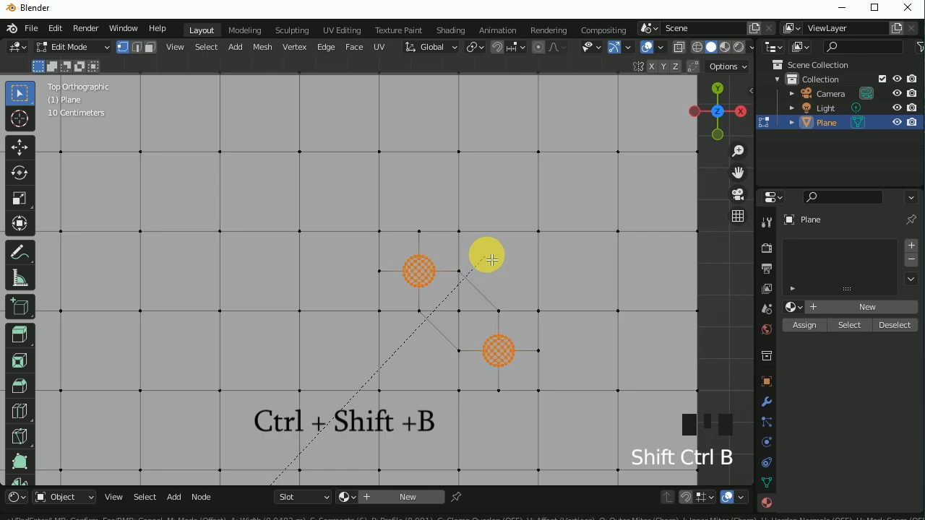
left_click(505, 239)
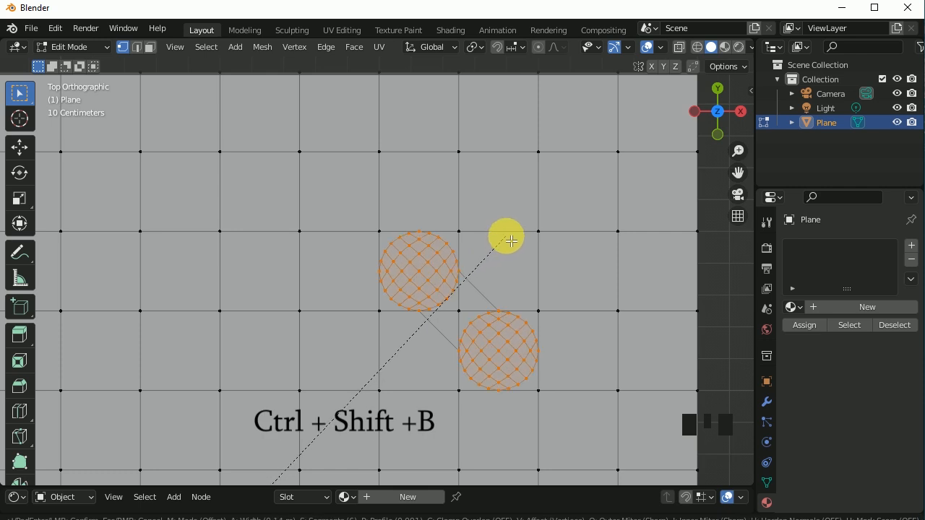
- Set the vertex bevel's shape to 0.084, keeping it applied to vertices
left_click(171, 213)
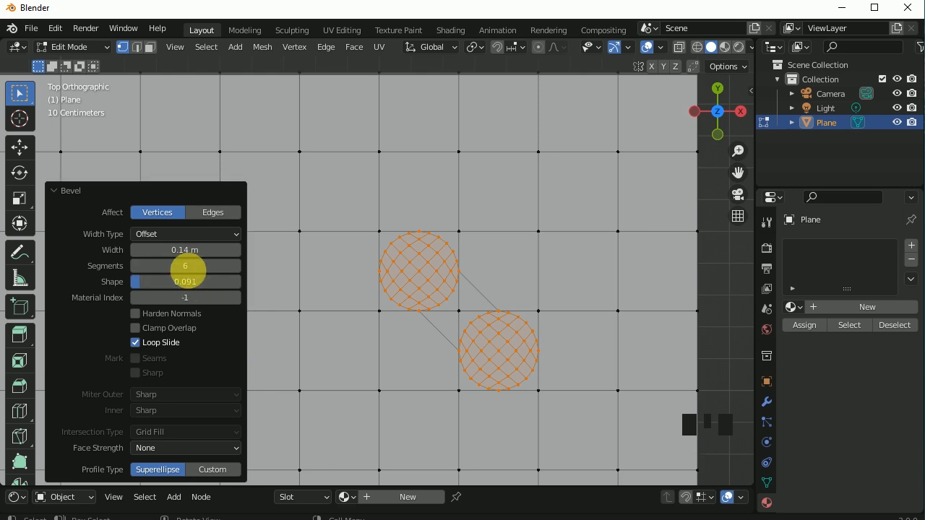
left_click_drag(180, 284, 182, 284)
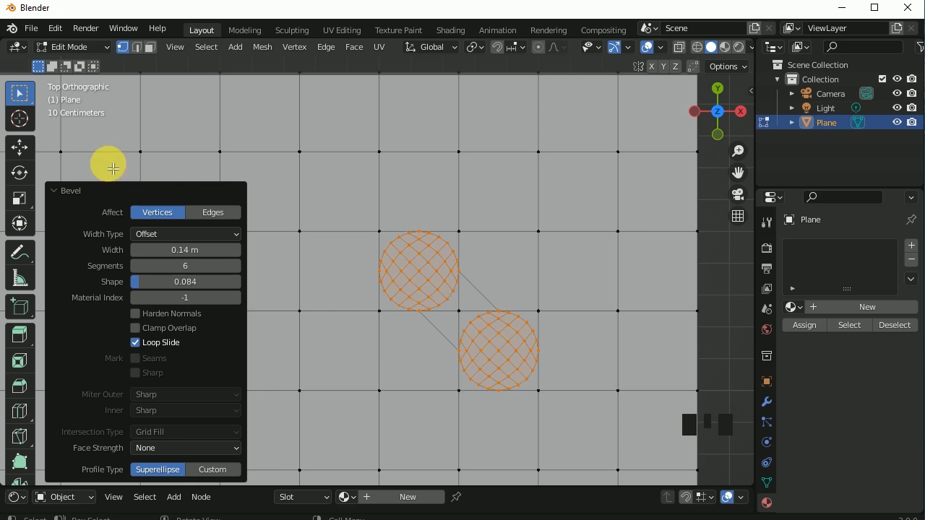
left_click(58, 190)
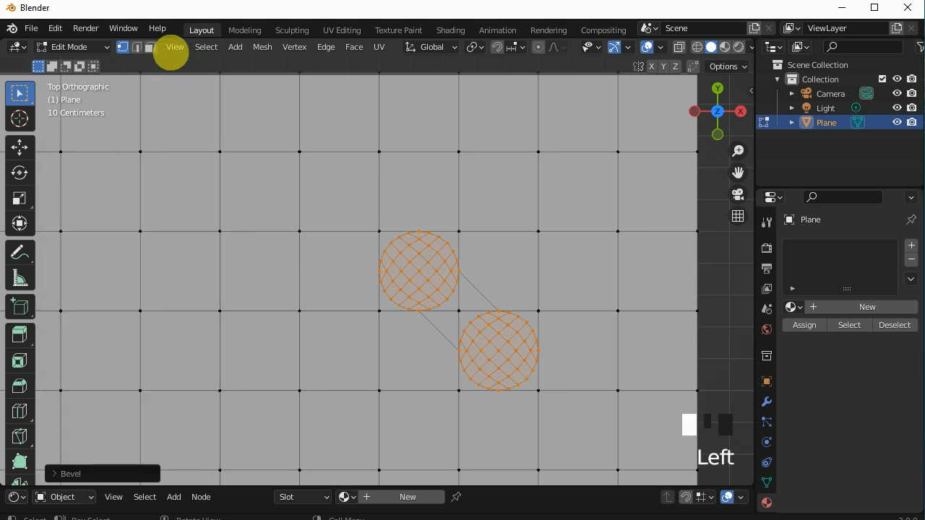
- Switch to face selection and clean up the eight bevelled circles with Limited Dissolve so each becomes a single face
left_click(148, 49)
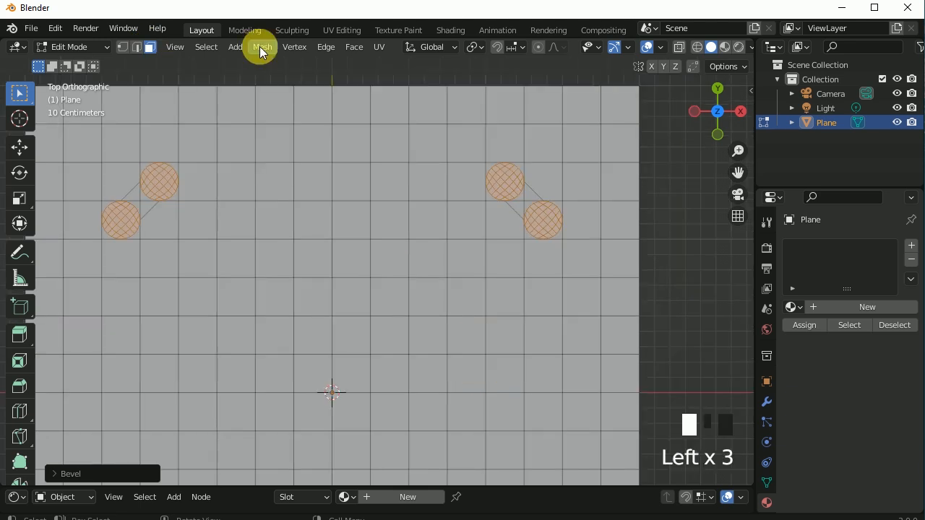
left_click(263, 46)
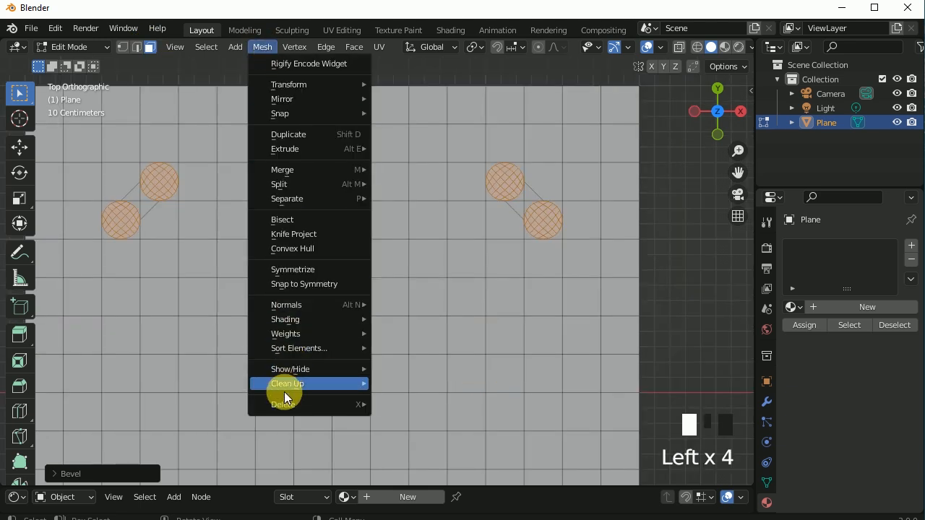
mouse_move(285, 390)
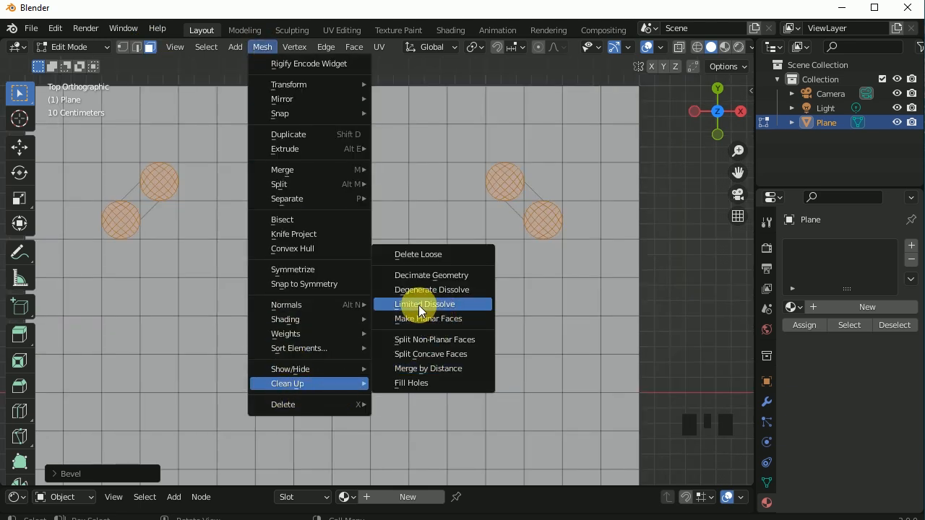
left_click(423, 306)
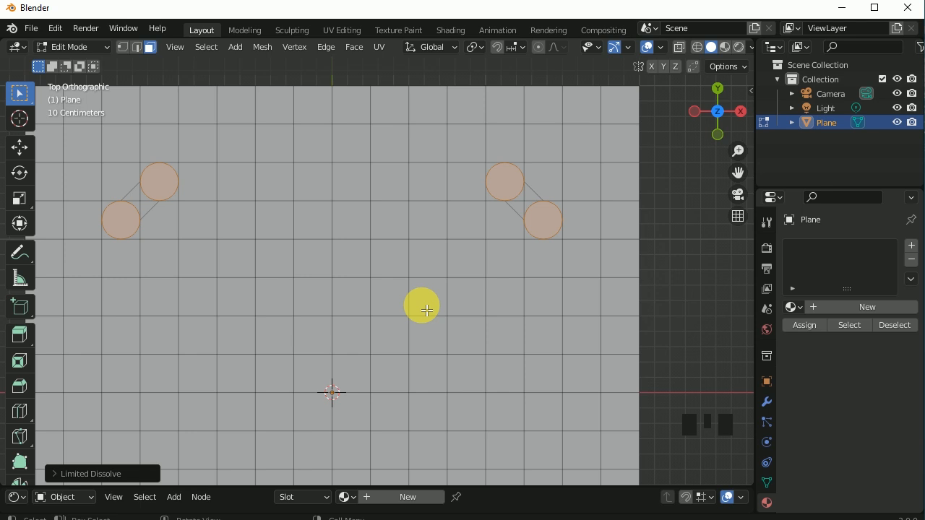
- Give the plane the existing Material.002 and show it in Material Preview shading in Object Mode
double_click(823, 383)
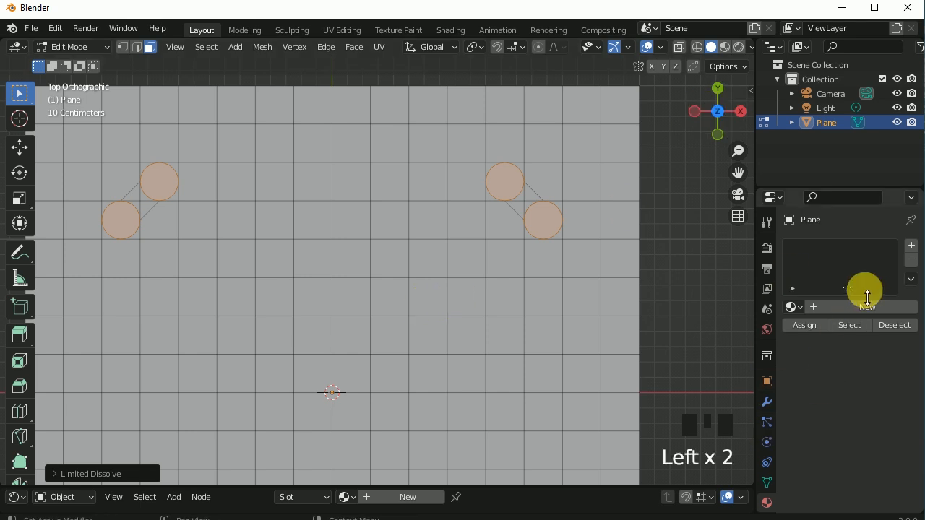
left_click_drag(754, 306, 701, 304)
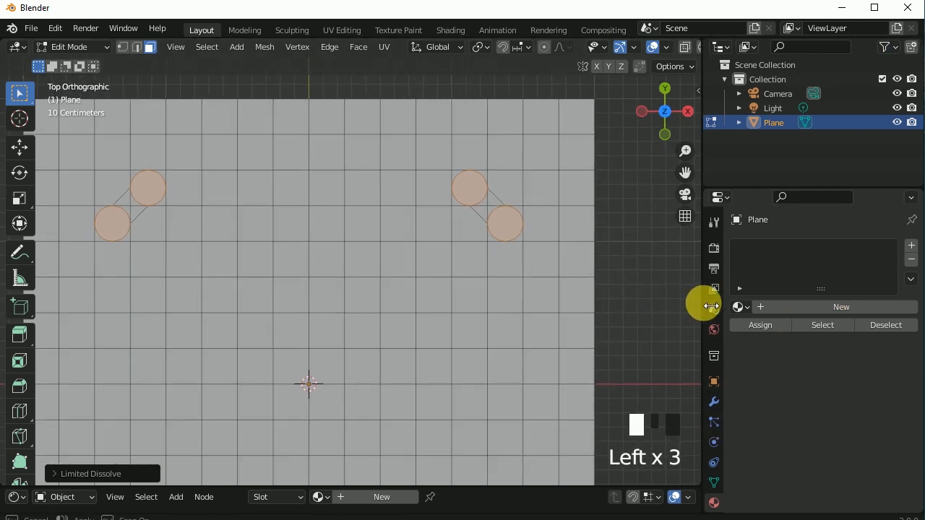
left_click(741, 306)
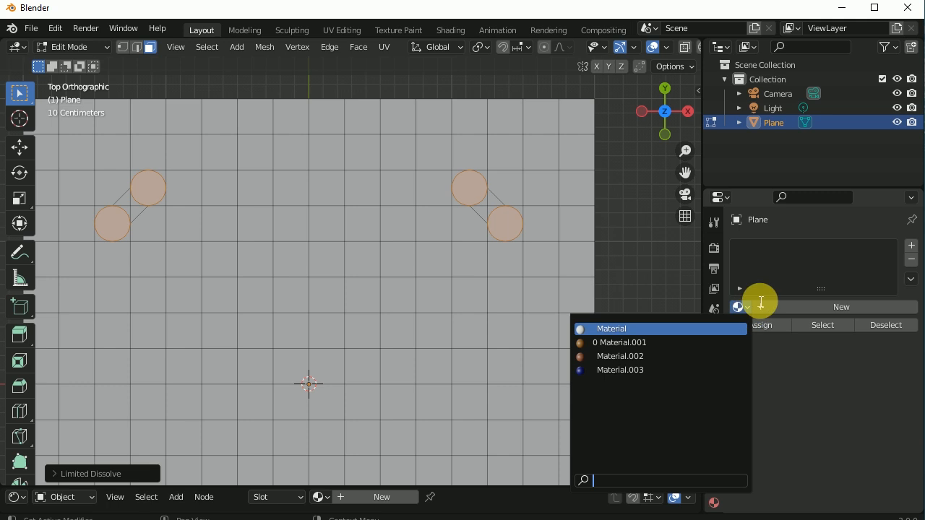
left_click(654, 357)
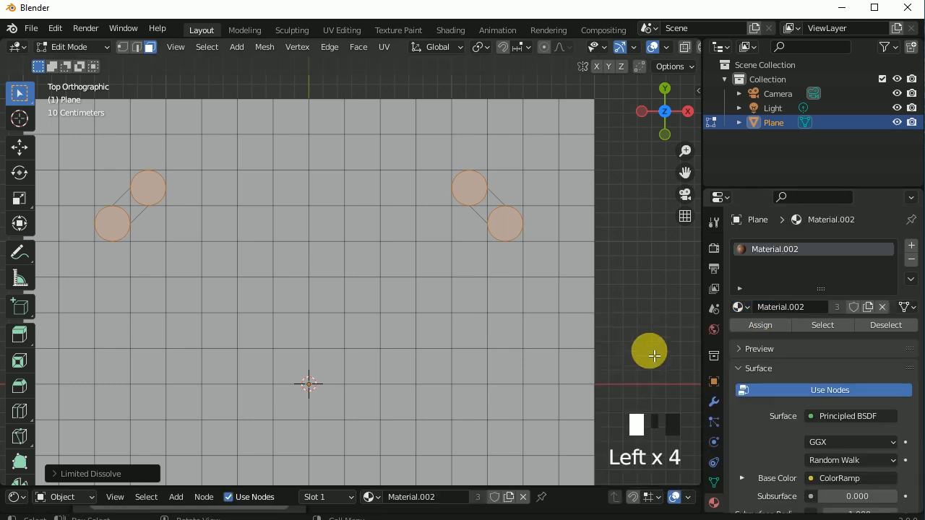
key("Tab")
left_click(649, 282)
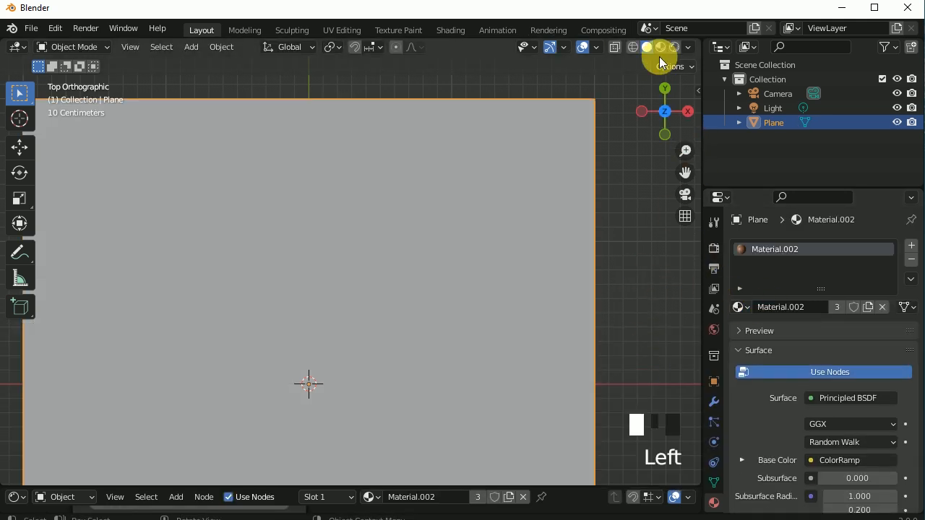
left_click(658, 46)
middle_click_drag(379, 336, 416, 373, "shift")
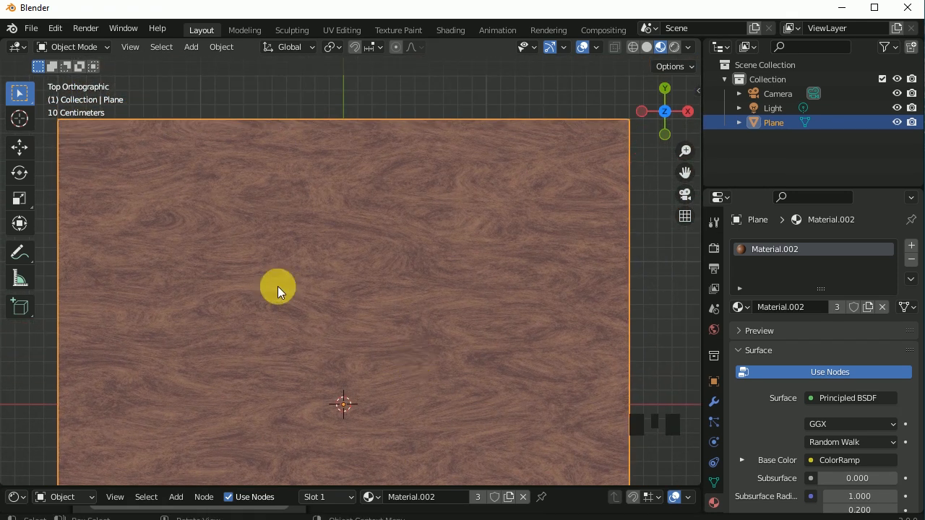
- Return to Edit Mode and add a second material slot holding the existing Material.003
left_click(93, 46)
left_click(70, 80)
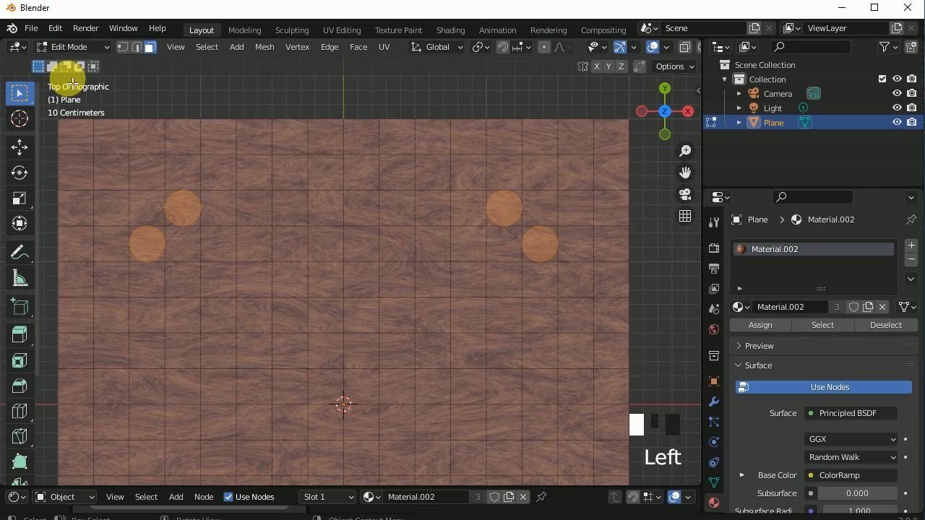
left_click(910, 247)
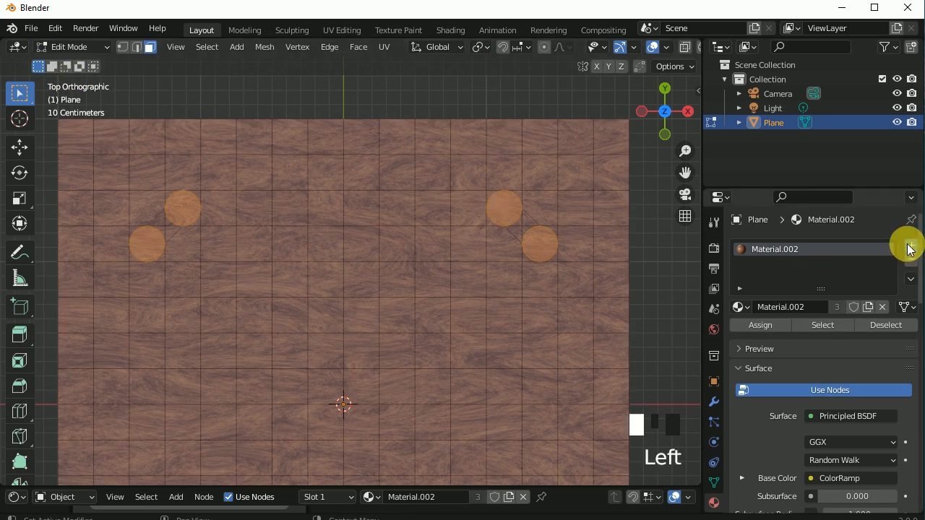
left_click(739, 336)
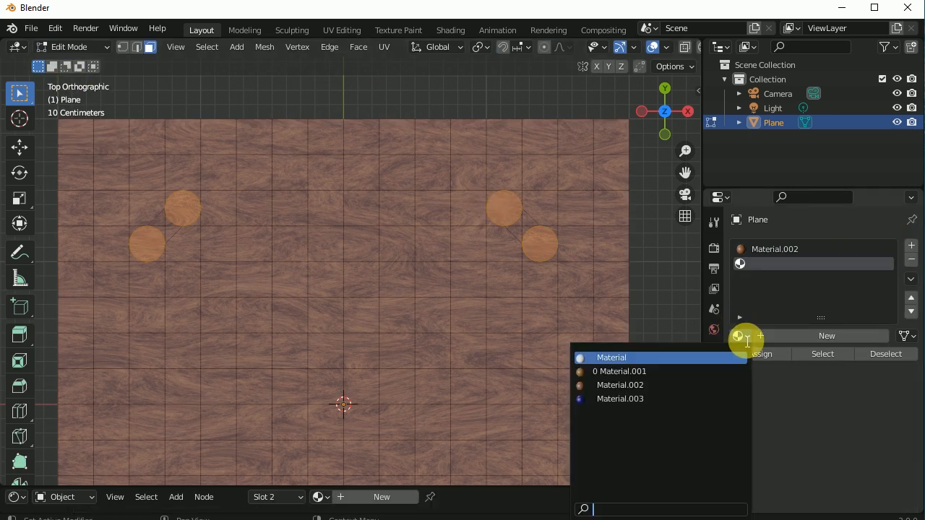
left_click(604, 399)
- Brighten Material.003's base colour to blue at about H 0.655, S 0.967, V 0.281, and assign it to the eight circles
left_click(866, 507)
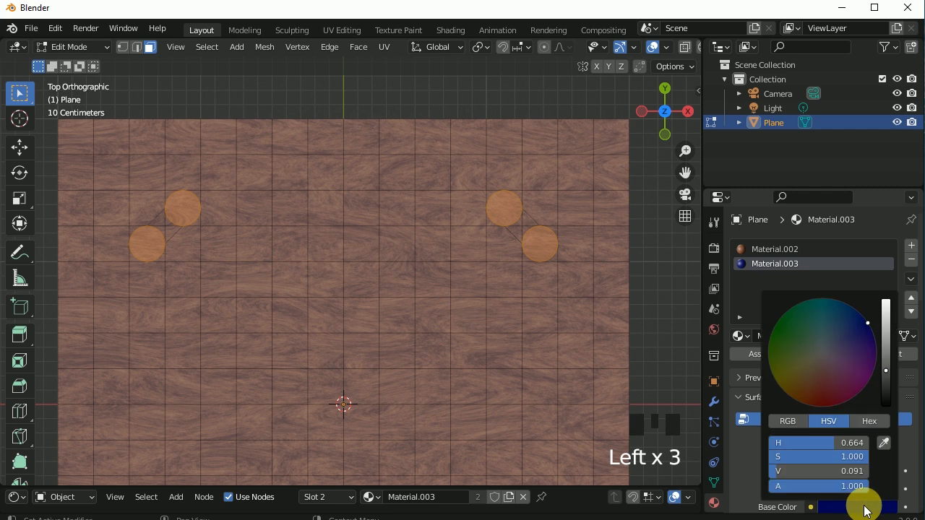
left_click_drag(886, 369, 853, 322)
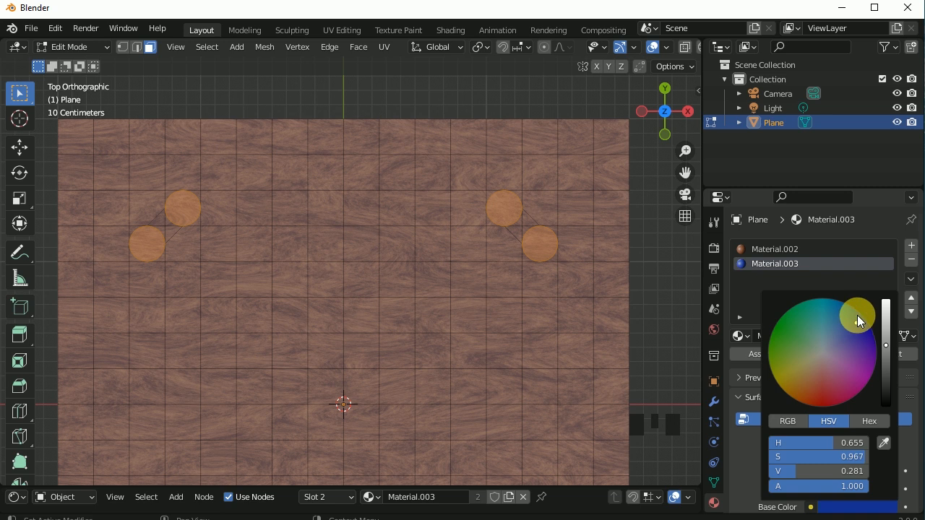
left_click(671, 275)
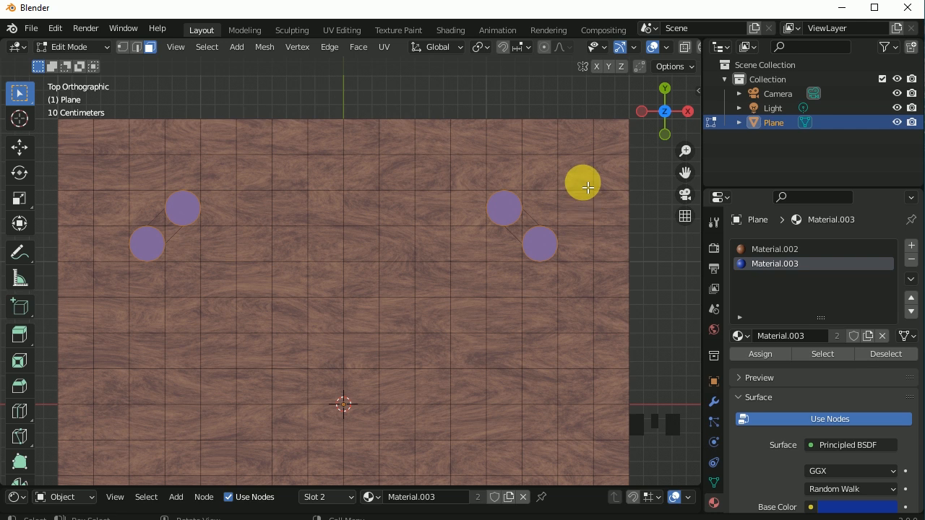
- Inset the eight circle faces by about 0.021 m and assign Material.002 to the inner faces
scroll(617, 203, "up", 1)
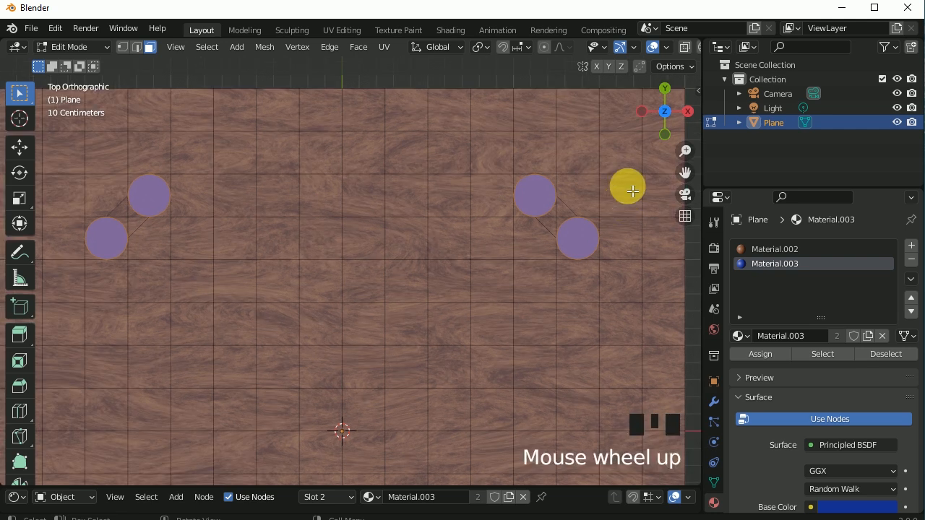
key("i")
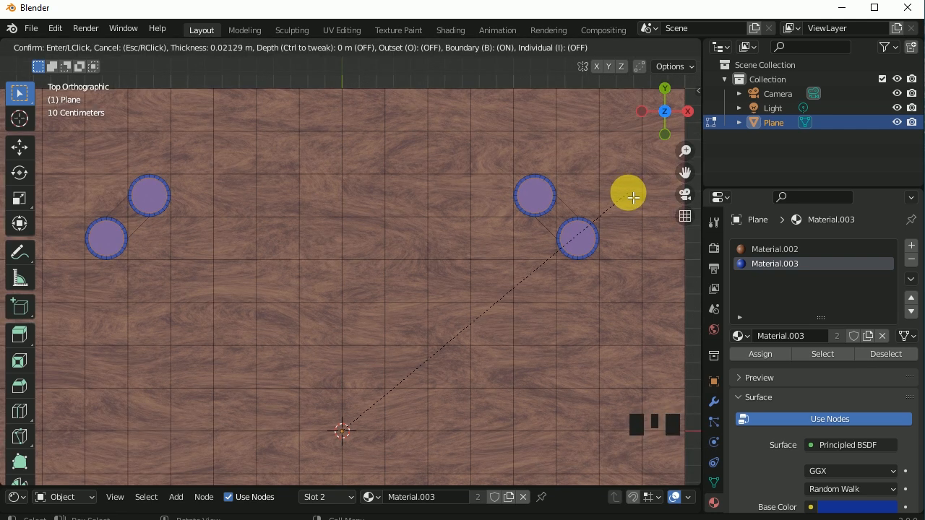
left_click(627, 193)
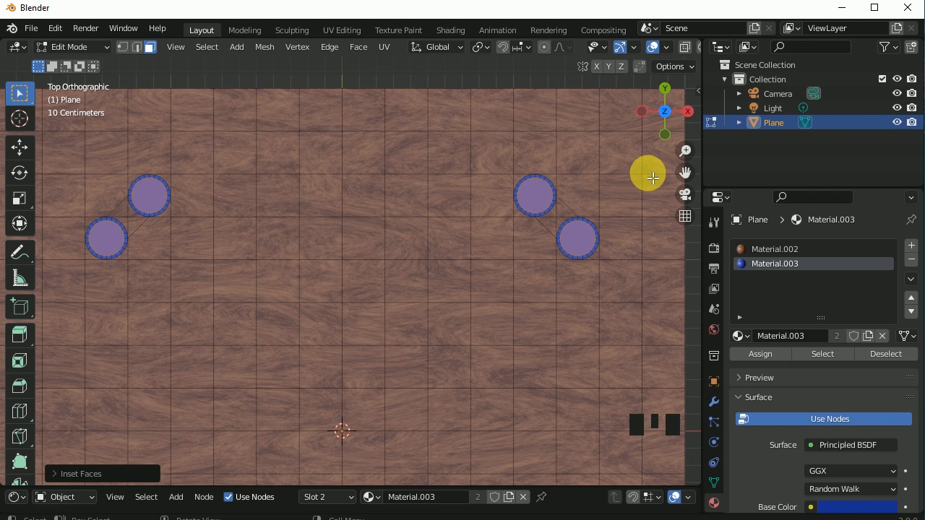
left_click(768, 250)
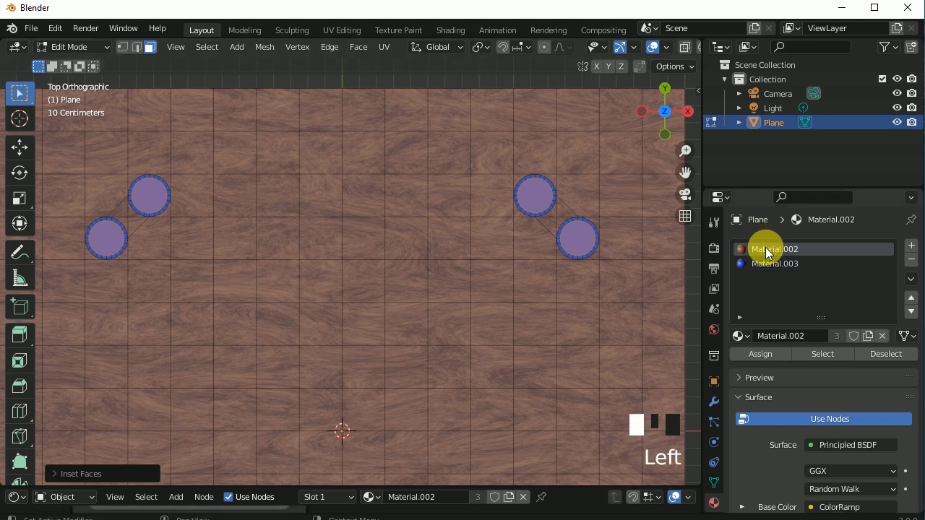
left_click(775, 352)
- Inset the inner circle faces again by about 0.034 m and assign Material.003 to the resulting centres
key("i")
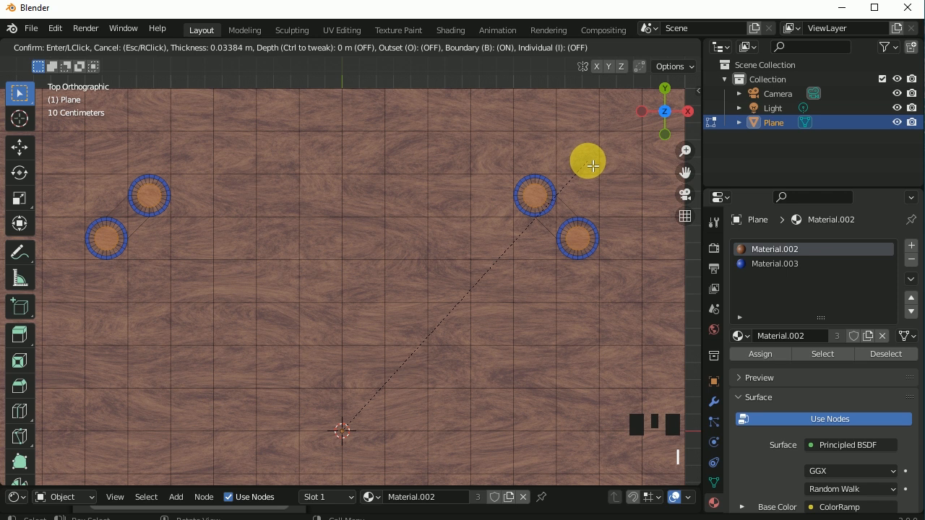
left_click(591, 165)
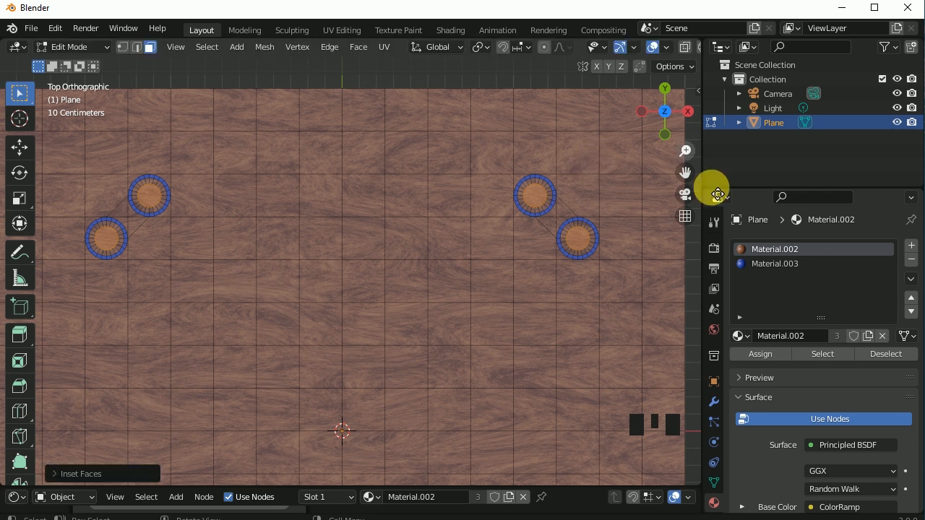
left_click(755, 264)
left_click(760, 353)
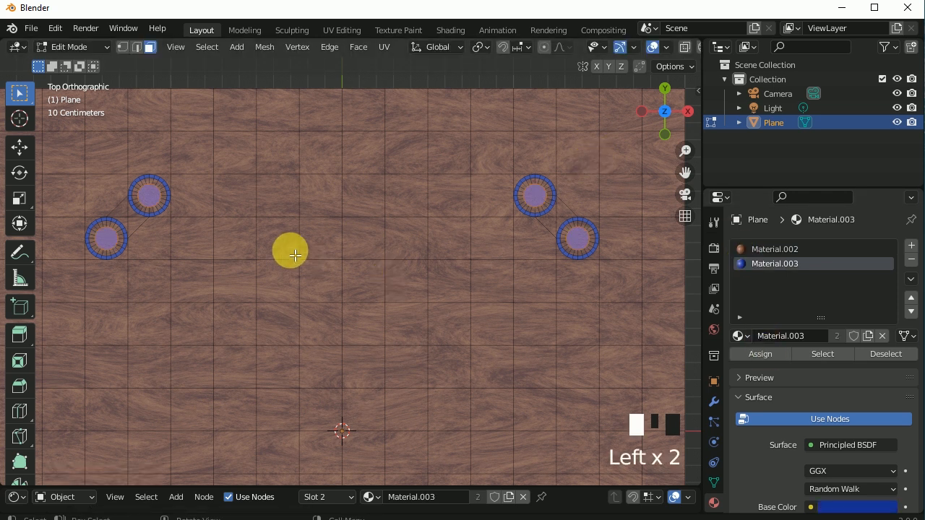
- Select the four faces at the plane's centre, grow the selection to a 4 × 4 block and subdivide it
left_click(92, 46)
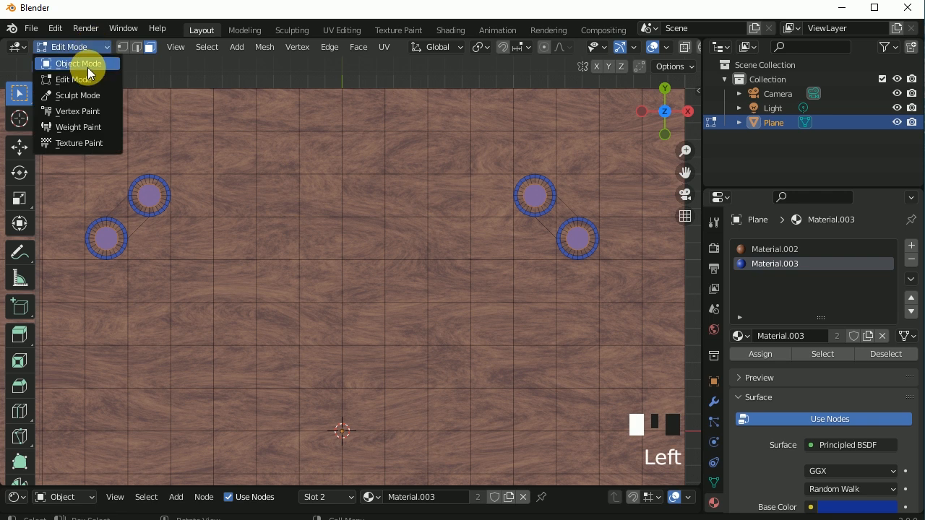
left_click(88, 65)
key("KP_Decimal")
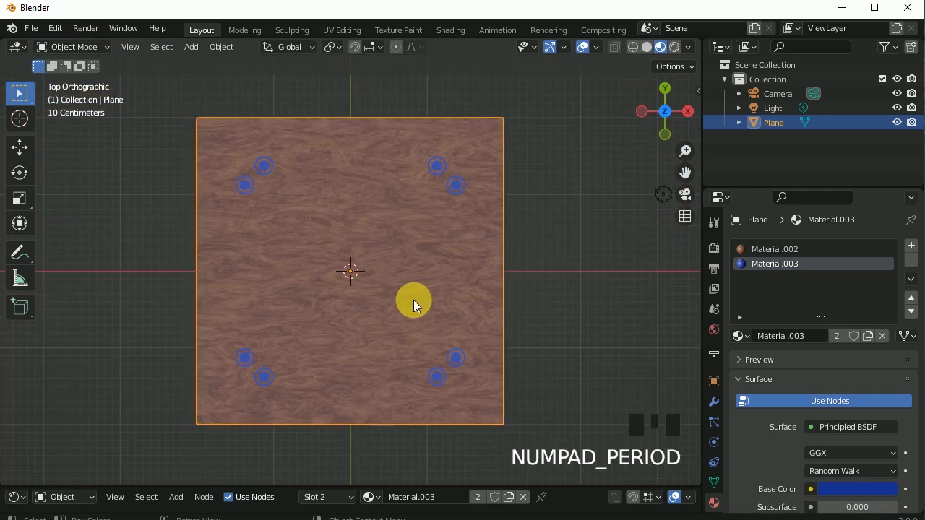
left_click(79, 47)
left_click(72, 78)
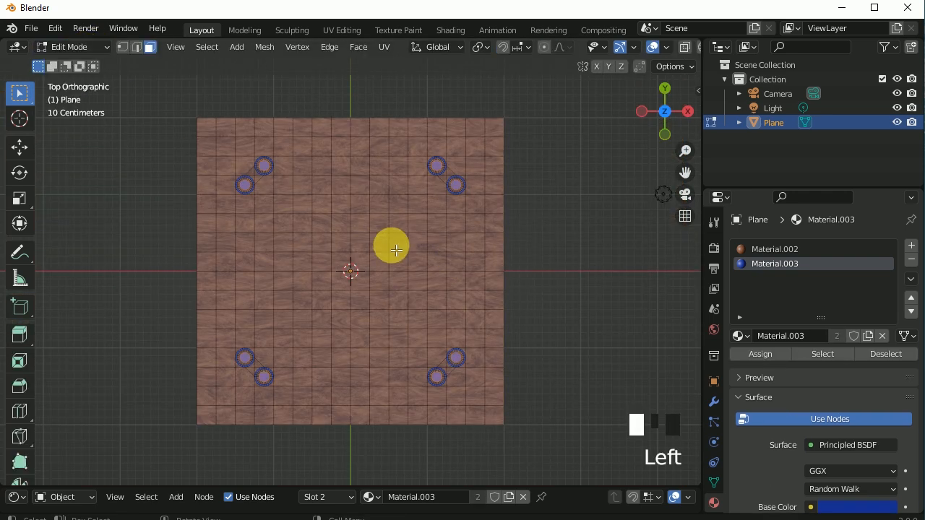
scroll(368, 280, "up", 2)
left_click(355, 274)
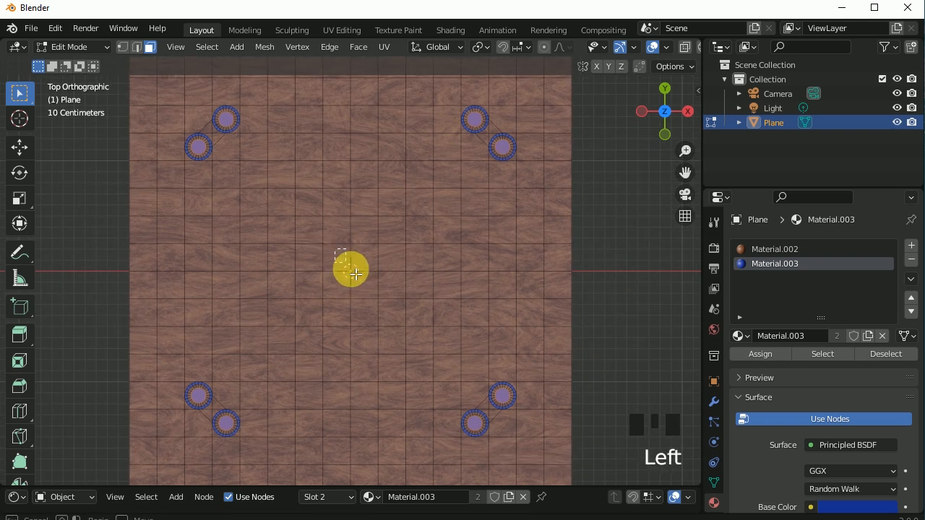
left_click_drag(355, 274, 374, 288)
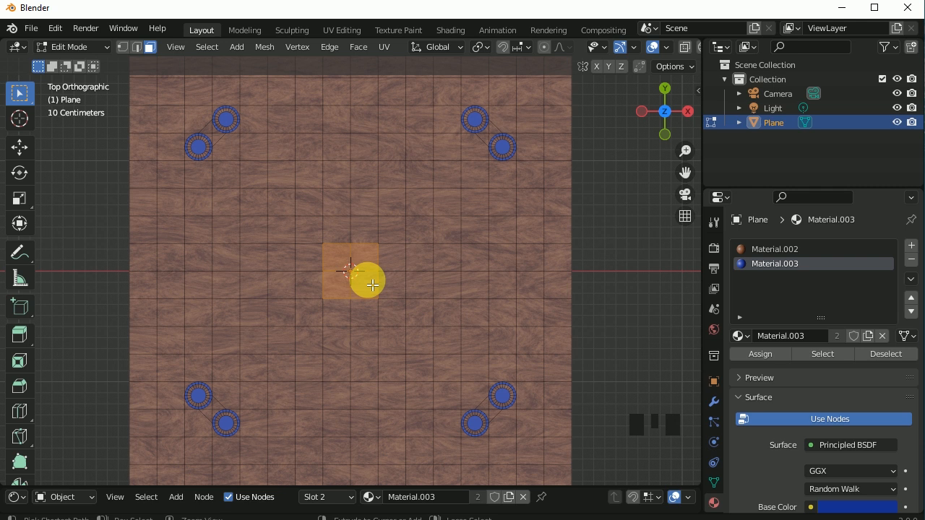
key("ctrl+KP_Add")
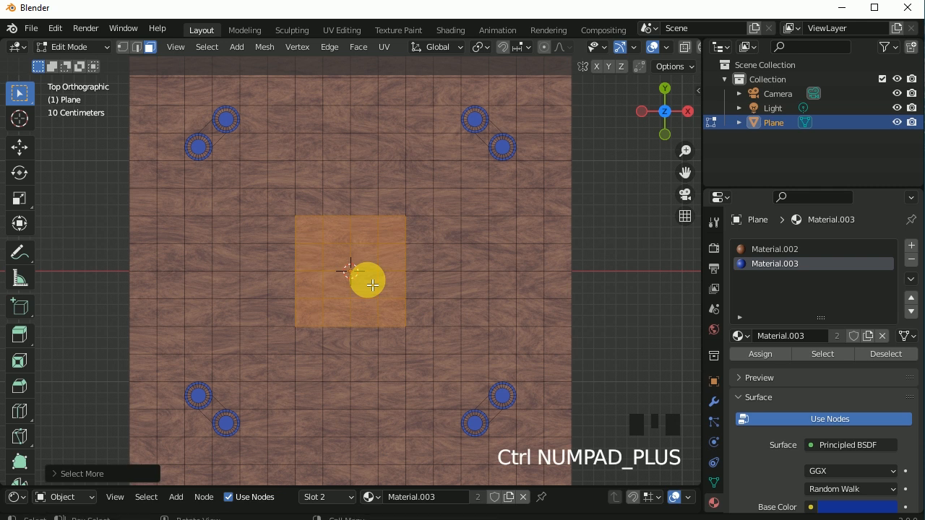
right_click(363, 247)
left_click(362, 247)
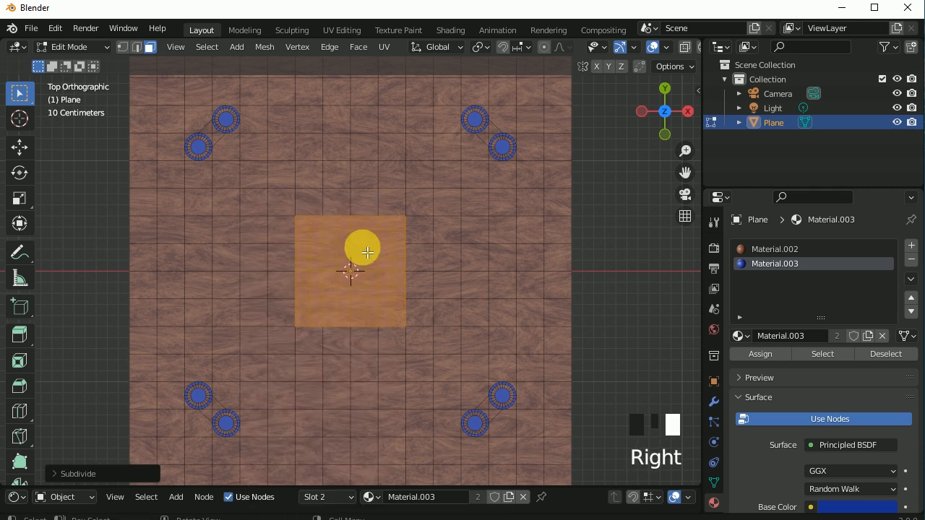
- Shape the subdivided central block into a circle with LoopTools Circle
right_click(358, 235)
mouse_move(362, 194)
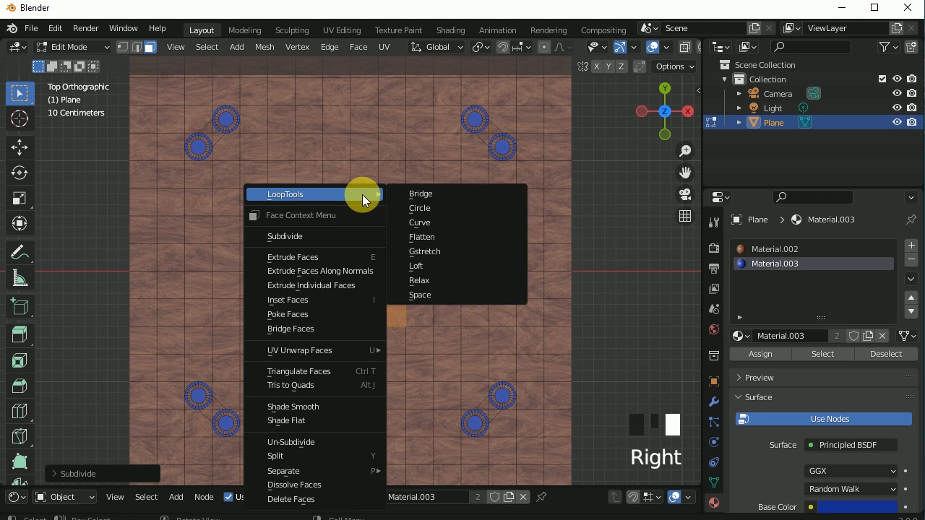
left_click(454, 207)
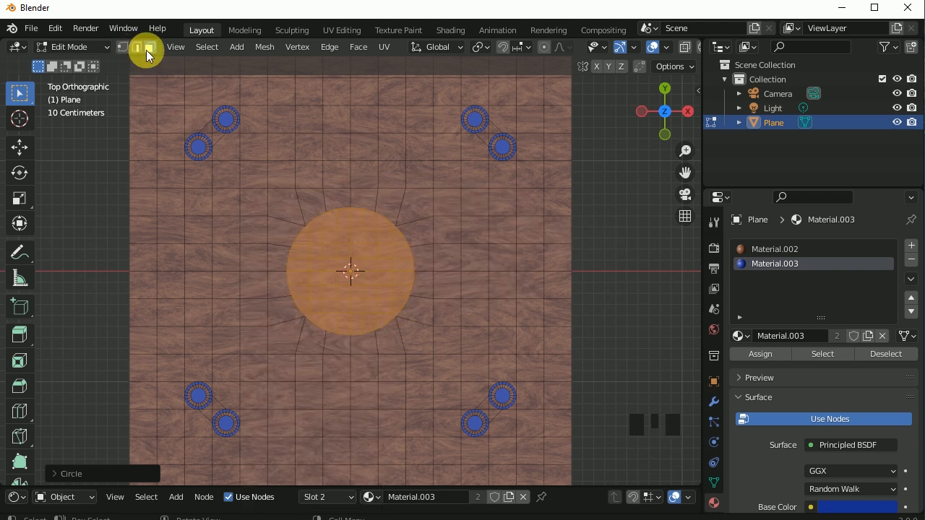
- Merge the central circle into one face with Limited Dissolve and assign Material.003 to it
left_click(262, 46)
mouse_move(347, 385)
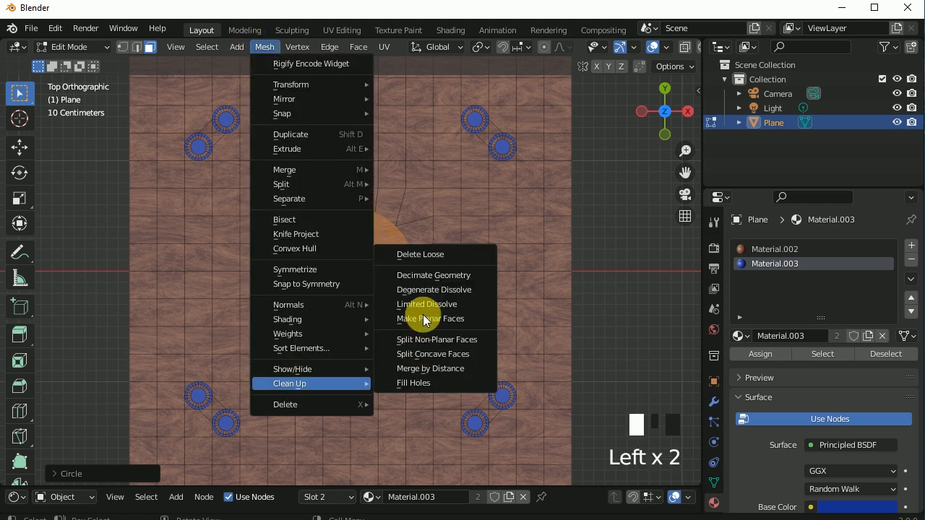
left_click(417, 304)
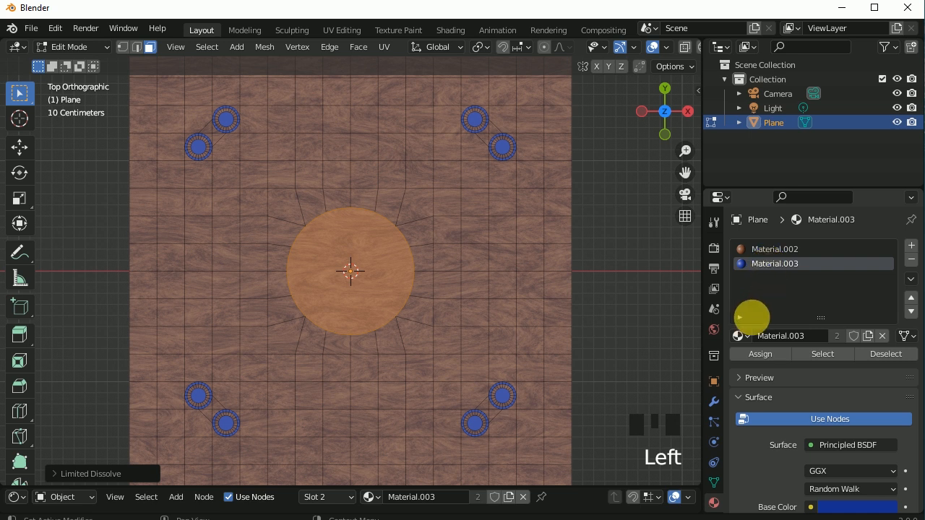
left_click(741, 354)
scroll(400, 249, "up", 1)
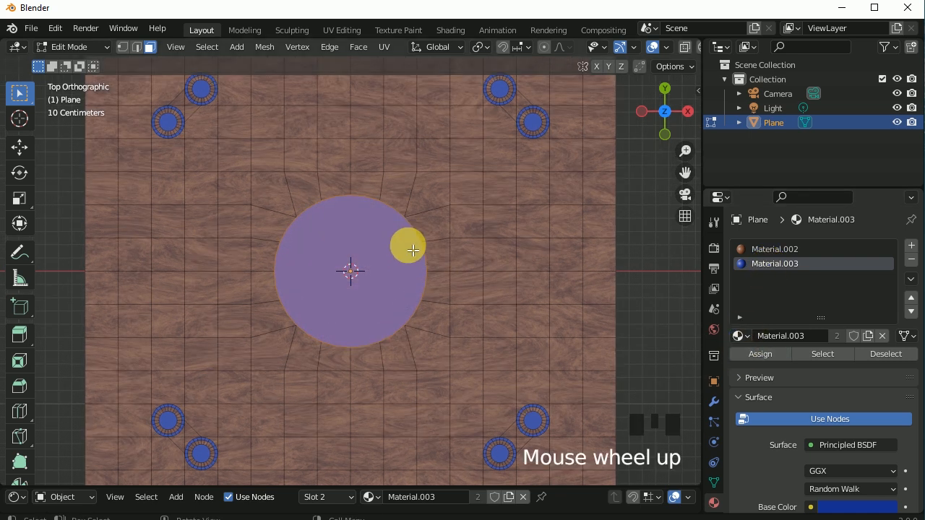
- Inset the central circle face slightly to leave a narrow rim and assign Material.002 to the inner face
key("i")
left_click(600, 220)
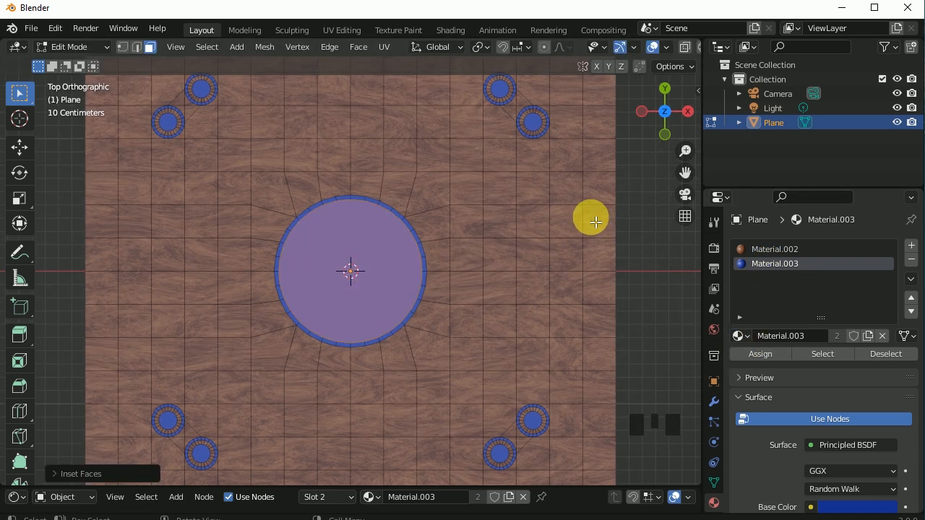
left_click(797, 249)
left_click(761, 354)
left_click(764, 360)
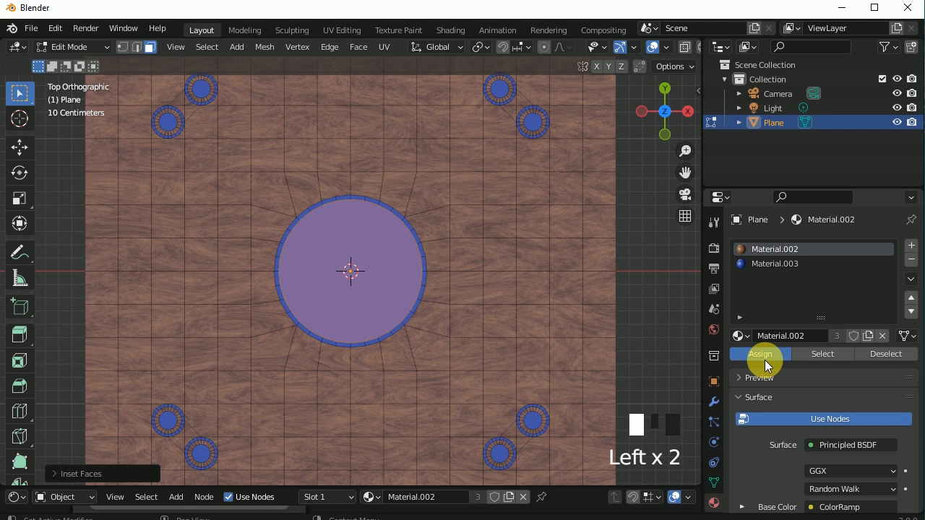
- Inset the inner face deeply down to a small central hub and assign Material.003 to the hub
key("i")
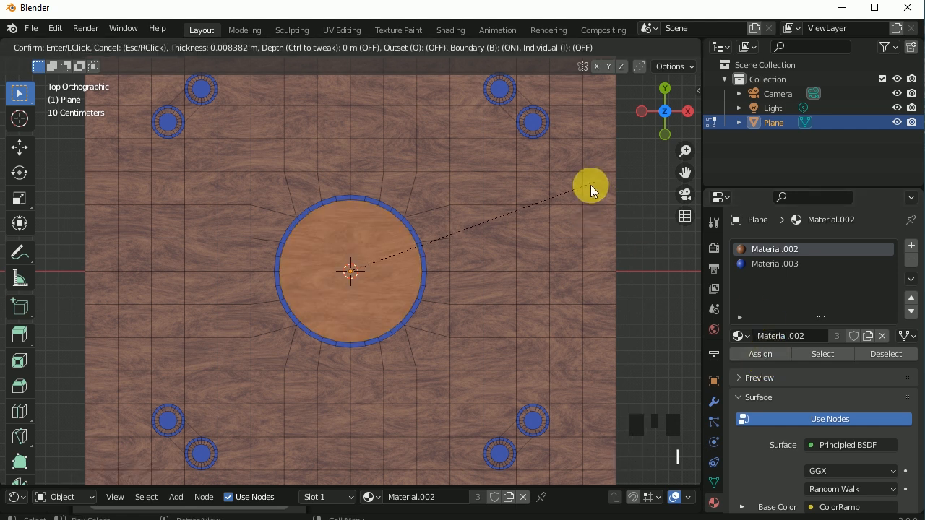
left_click(556, 201)
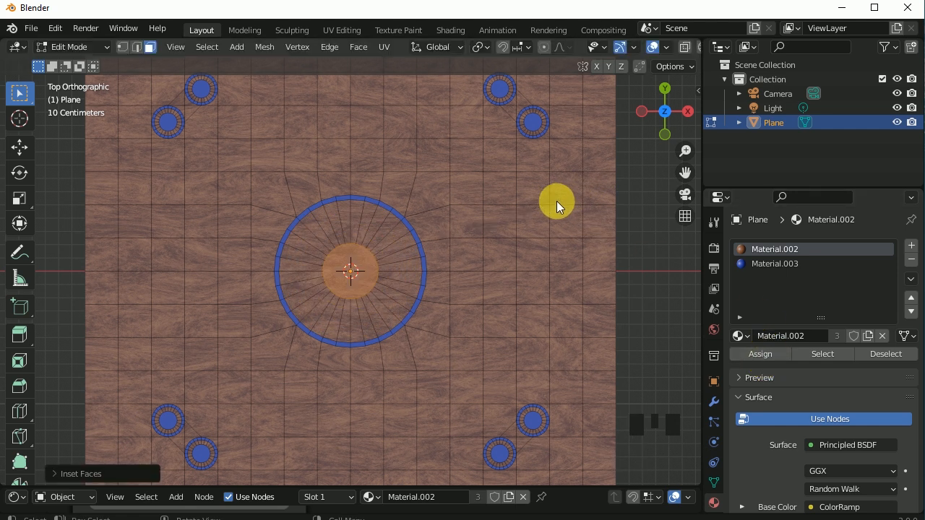
left_click(742, 261)
left_click(756, 353)
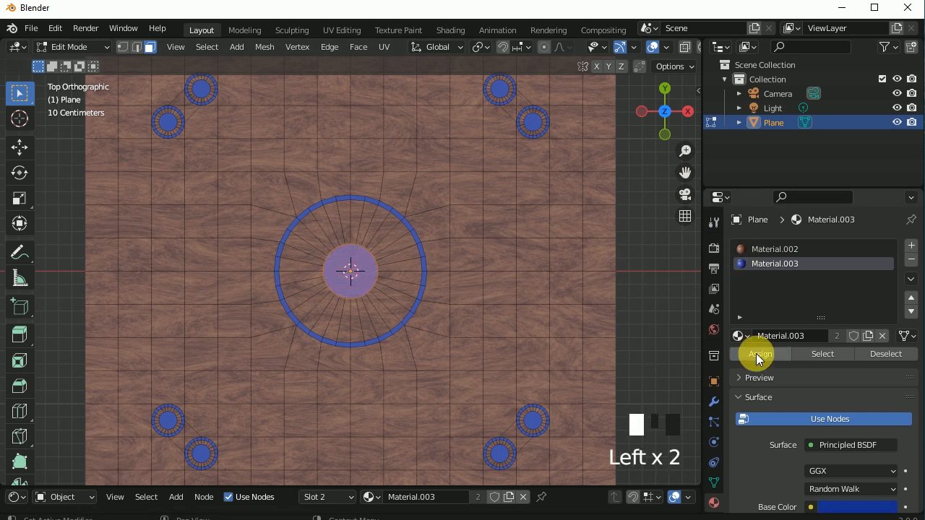
- Select the ring of faces between hub and rim and reduce it to every other face with Checker Deselect
scroll(368, 212, "up", 2)
left_click(374, 215)
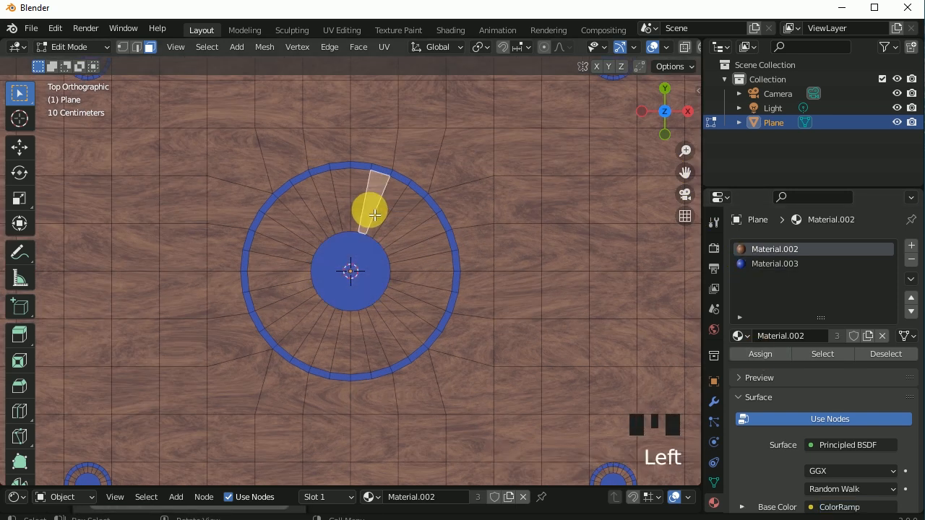
left_click(384, 214, "alt")
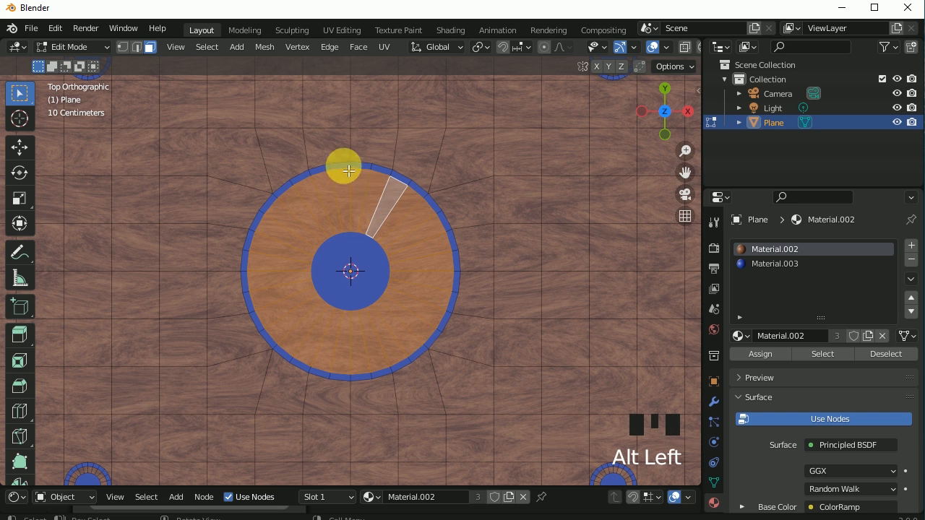
left_click(216, 48)
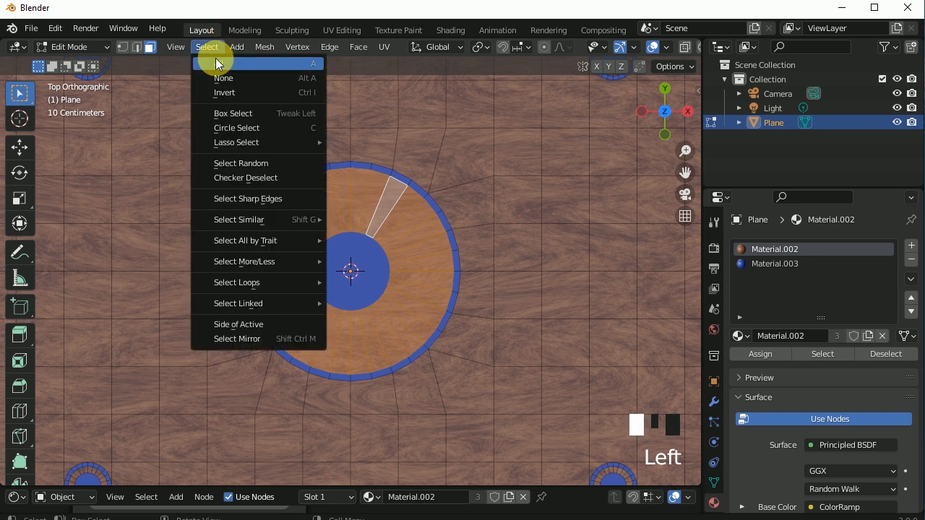
left_click(253, 178)
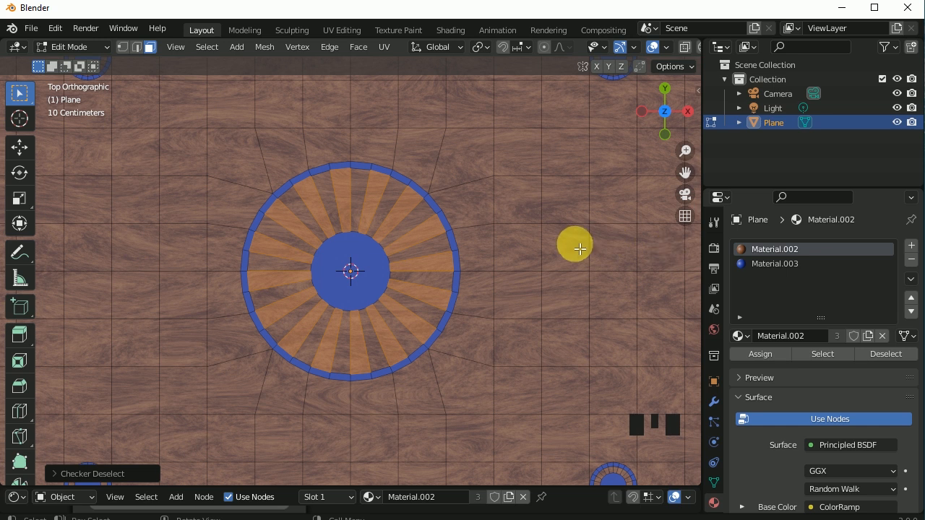
- Inset the alternating spoke faces by about 0.012 m and assign Material.003 to them
key("i")
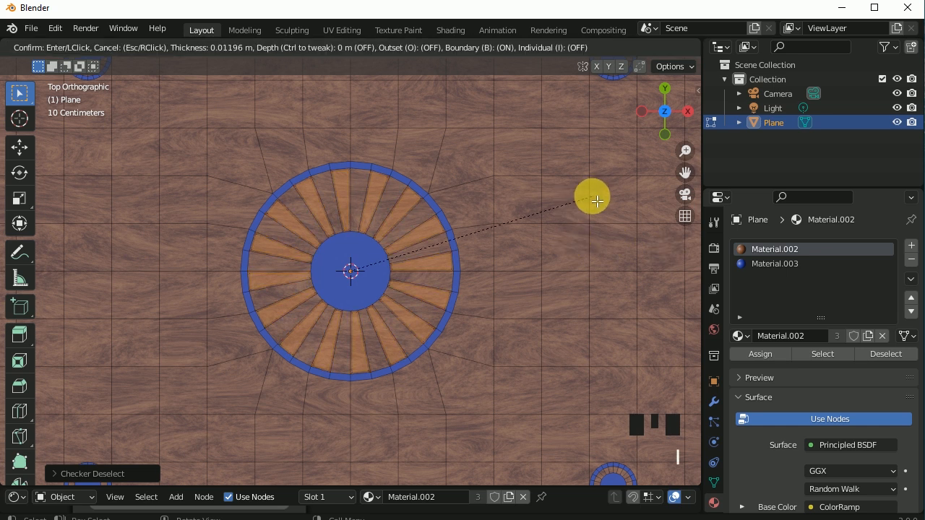
left_click(597, 201)
left_click(769, 264)
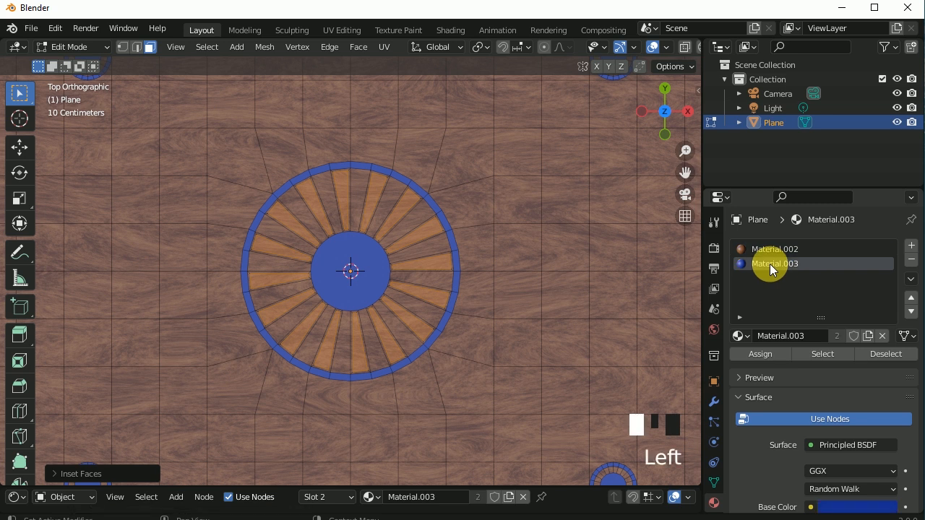
left_click(768, 352)
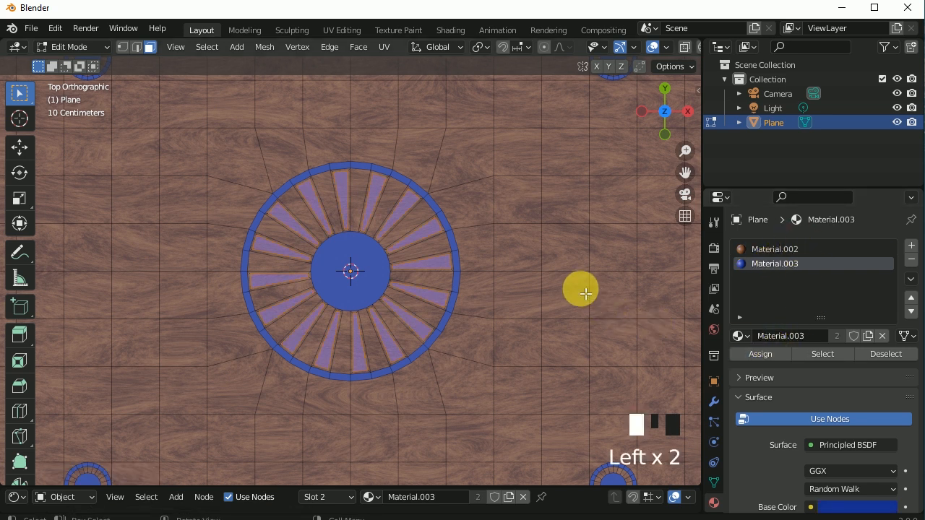
- Change Material.003's base colour to green with hue 0.333, saturation 1.000 and value 0.458, and check the plane in Object Mode
left_click_drag(98, 42, 94, 64)
scroll(459, 245, "down", 4)
left_click(103, 48)
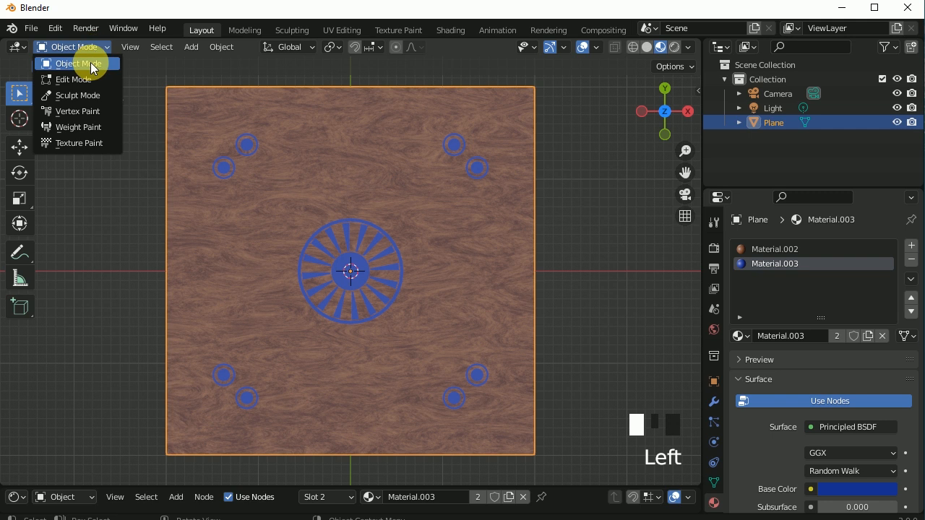
left_click(92, 79)
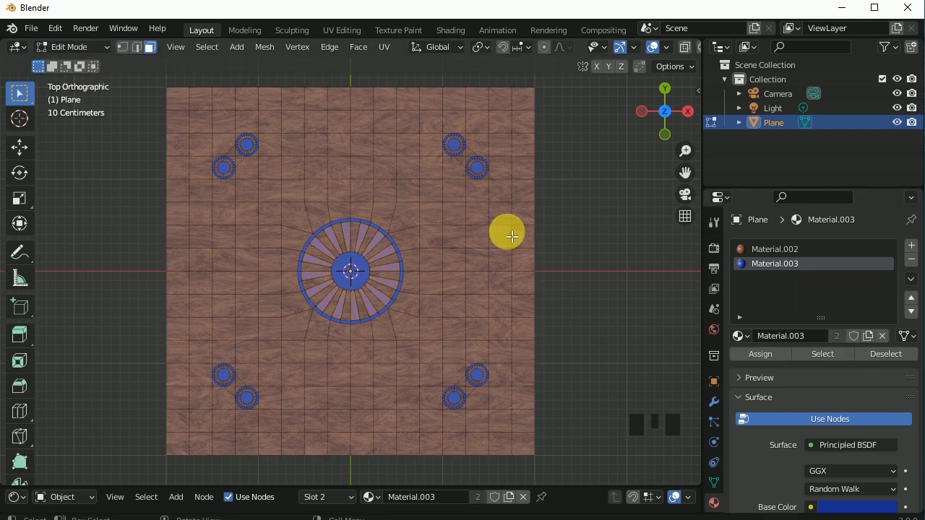
left_click(853, 507)
left_click(782, 325)
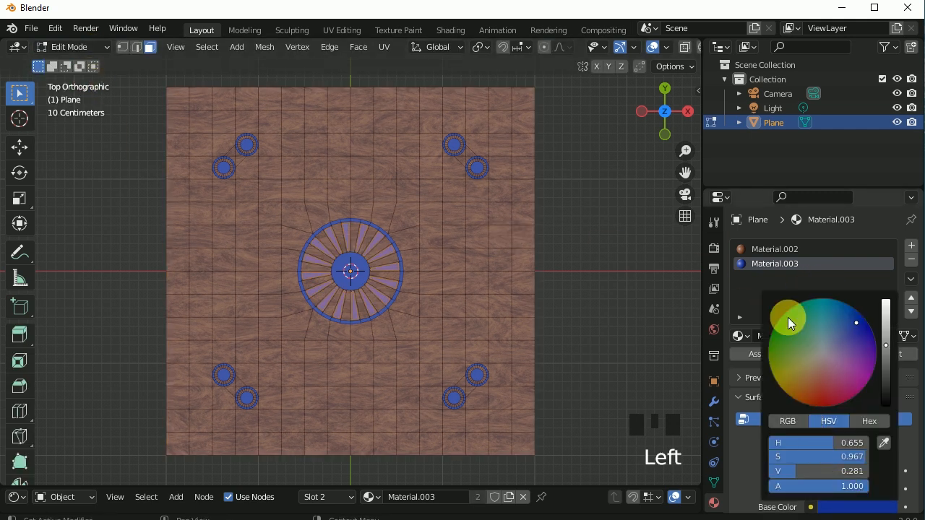
left_click_drag(783, 326, 776, 326)
left_click(886, 330)
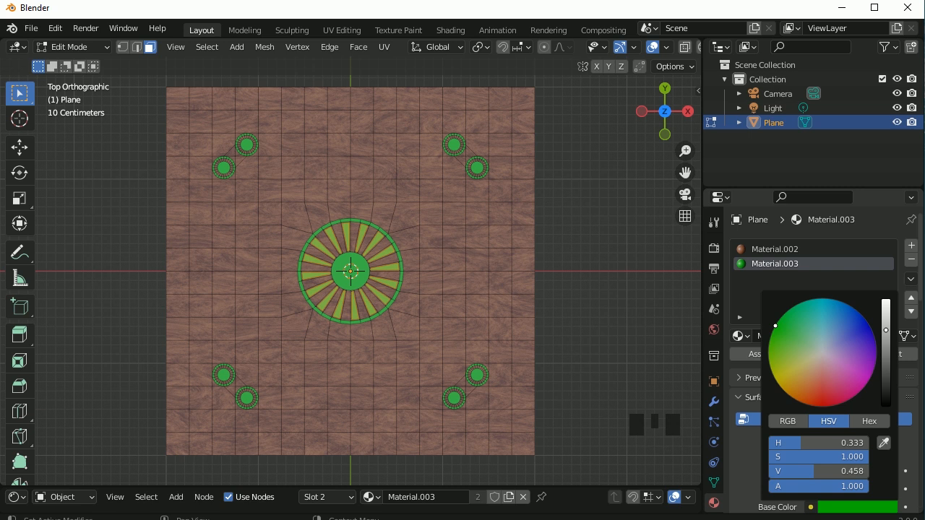
key("Tab")
middle_click_drag(528, 303, 530, 267)
key("KP_7")
key("Tab")
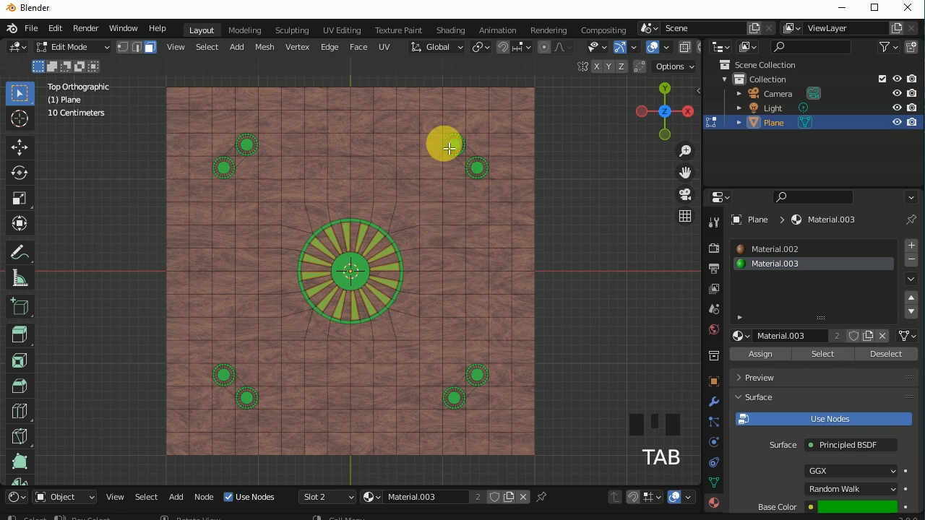
- Select the four grid faces diagonally inward from the corner circle pairs and subdivide them
scroll(391, 231, "up", 2)
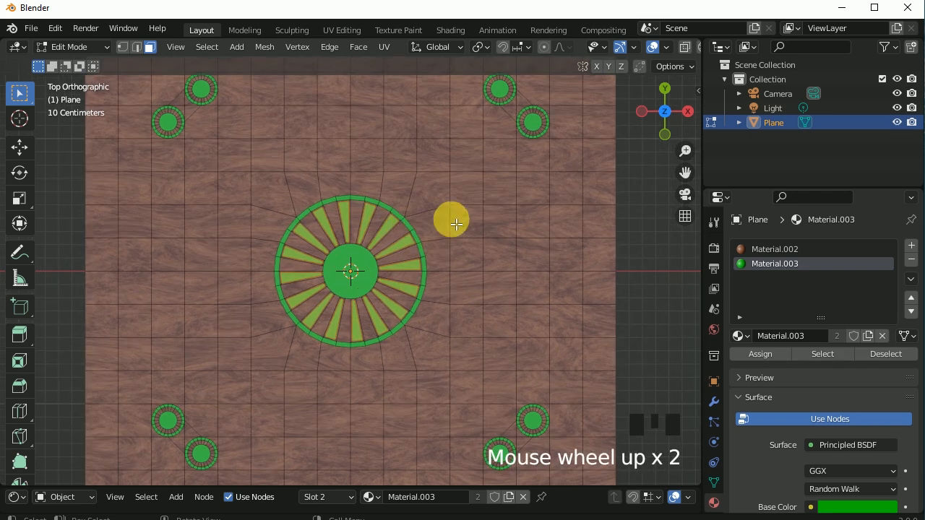
left_click(467, 390)
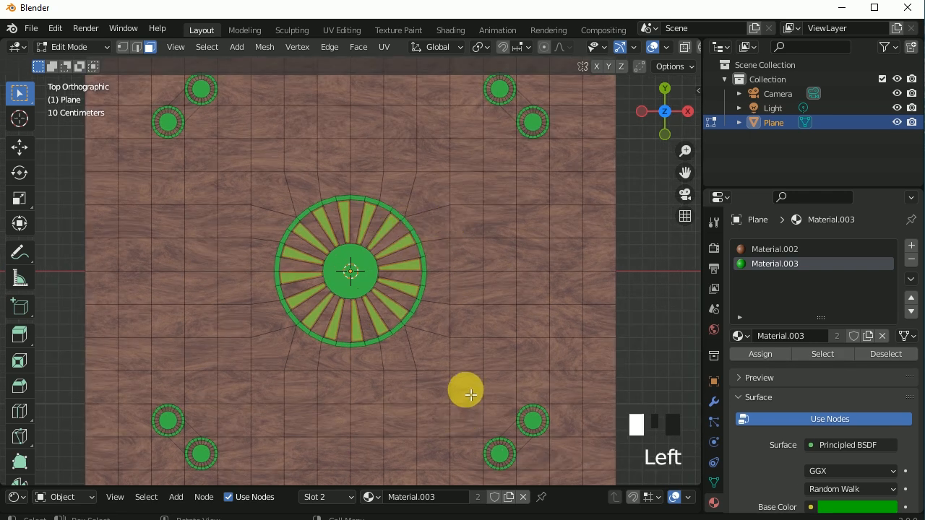
left_click(232, 387, "shift")
left_click(240, 159, "shift")
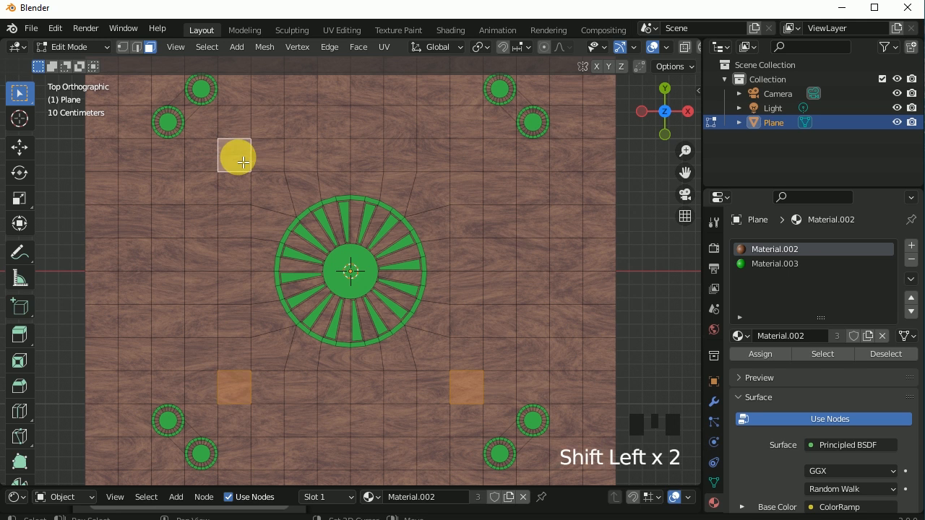
left_click(472, 167, "shift")
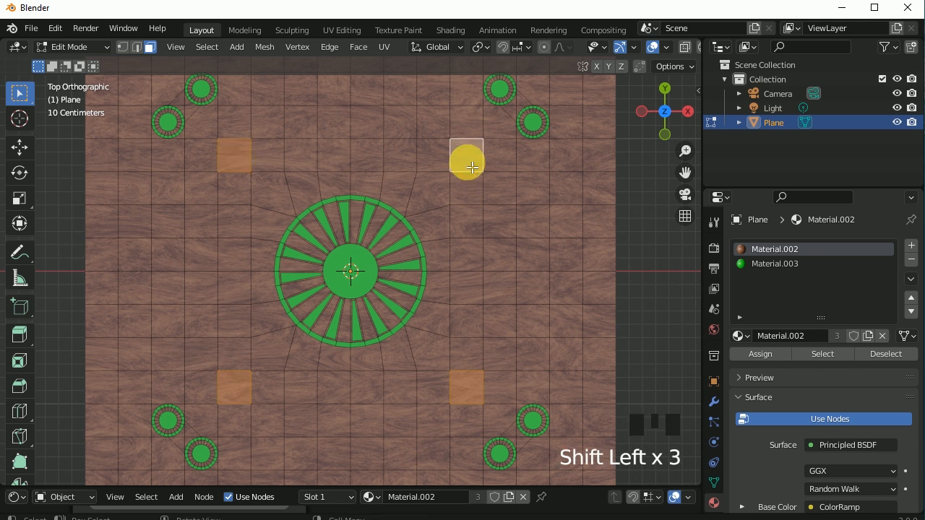
right_click(468, 164)
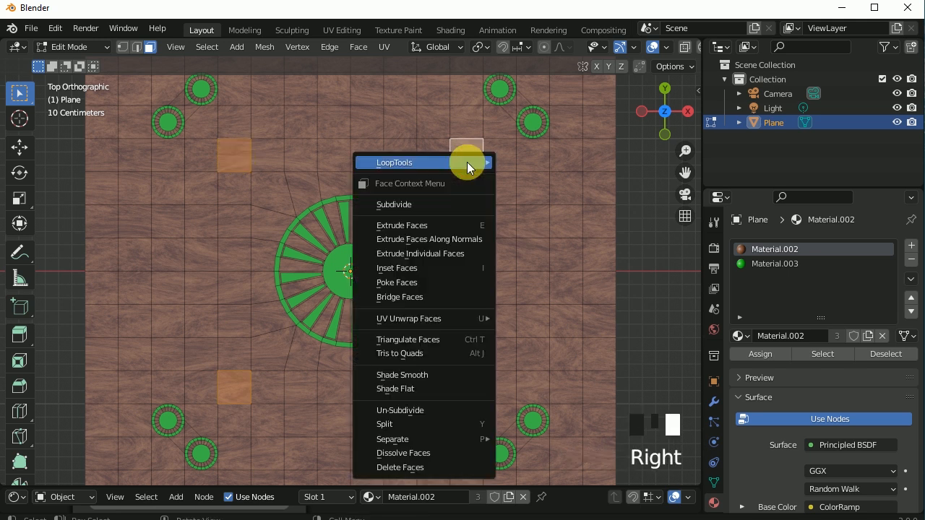
left_click(435, 204)
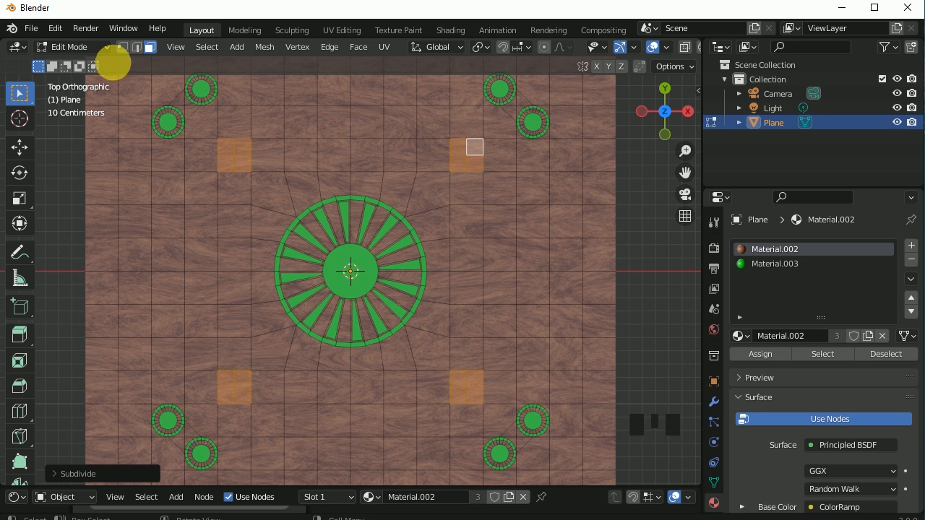
- Select the centre vertex of each of the four subdivided faces and vertex-bevel them into circles that fill the grid cells
left_click(123, 48)
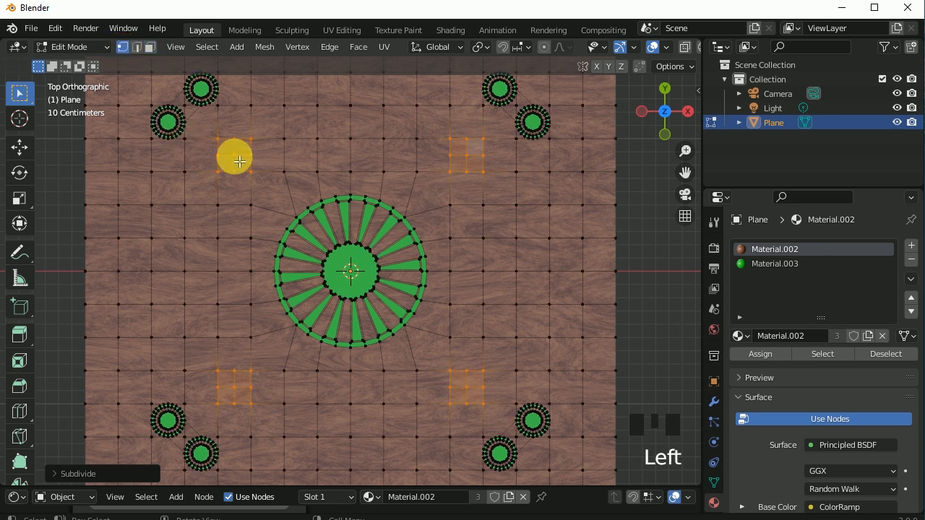
left_click(239, 162)
left_click(467, 155, "shift")
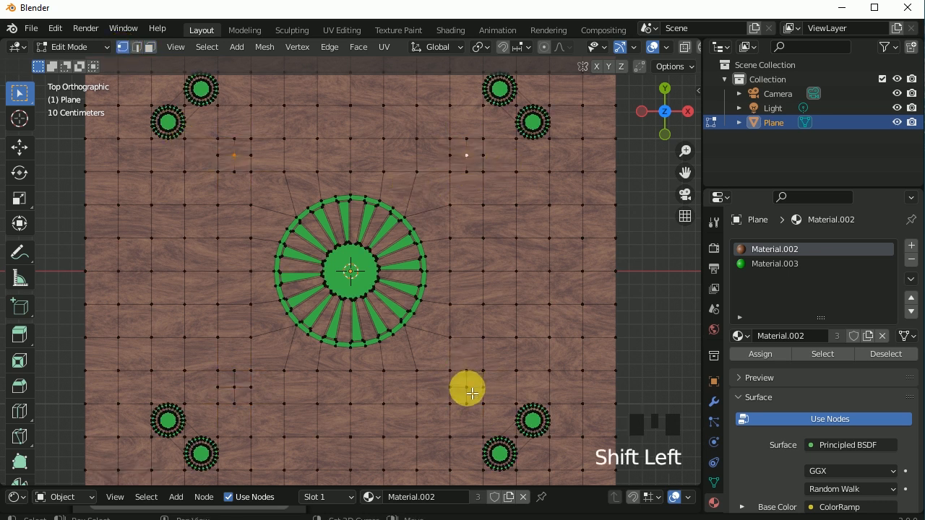
left_click(473, 392, "shift")
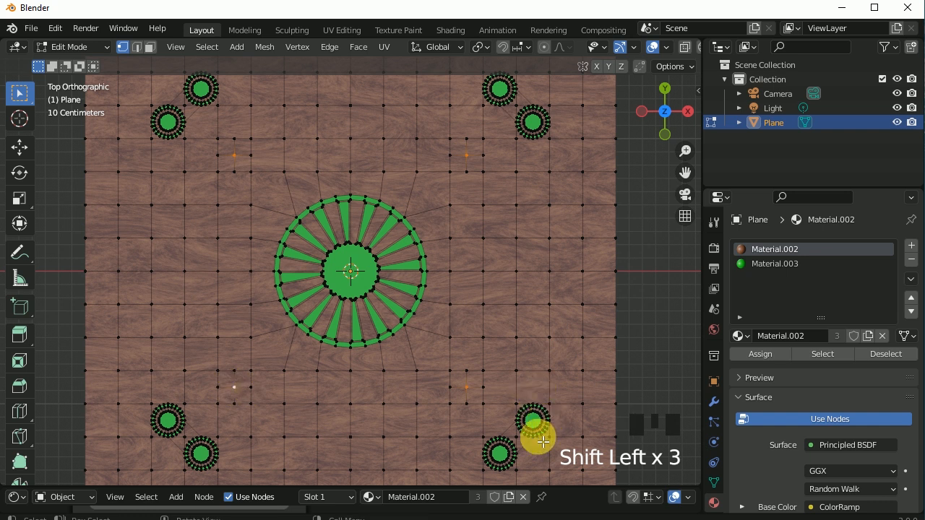
scroll(543, 441, "up", 4)
middle_click_drag(557, 419, 363, 252, "shift")
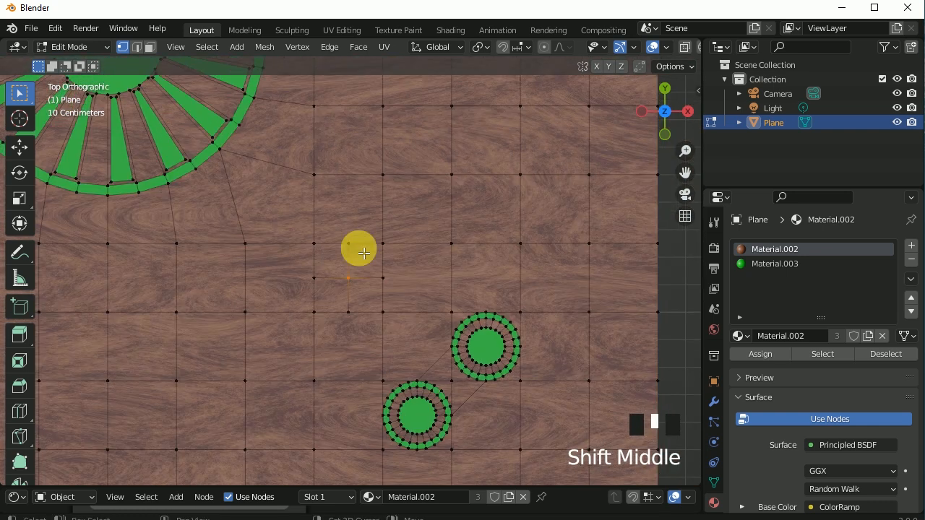
scroll(450, 311, "up", 2)
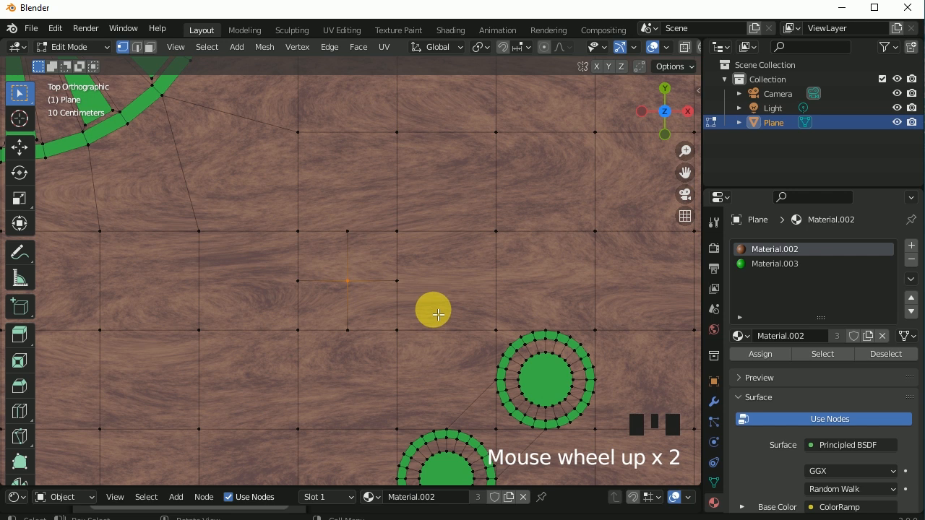
key("ctrl+shift+b")
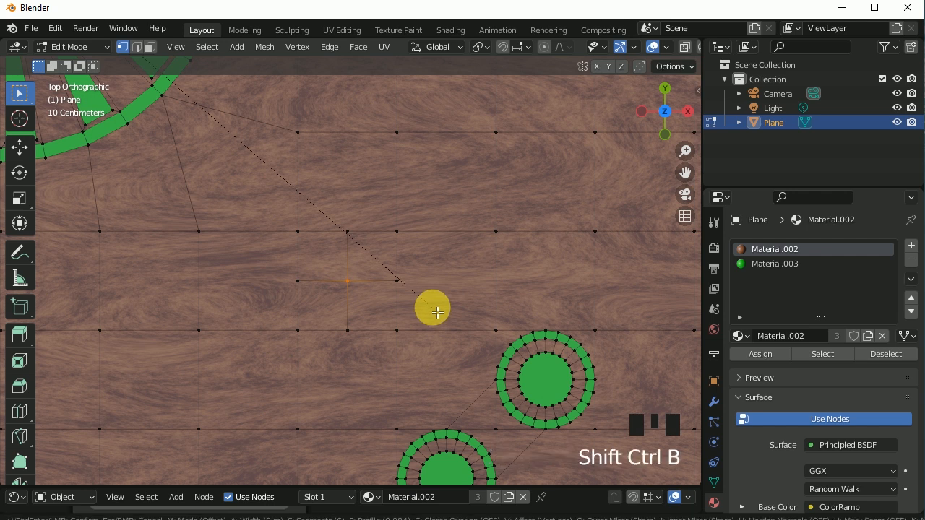
left_click(483, 349)
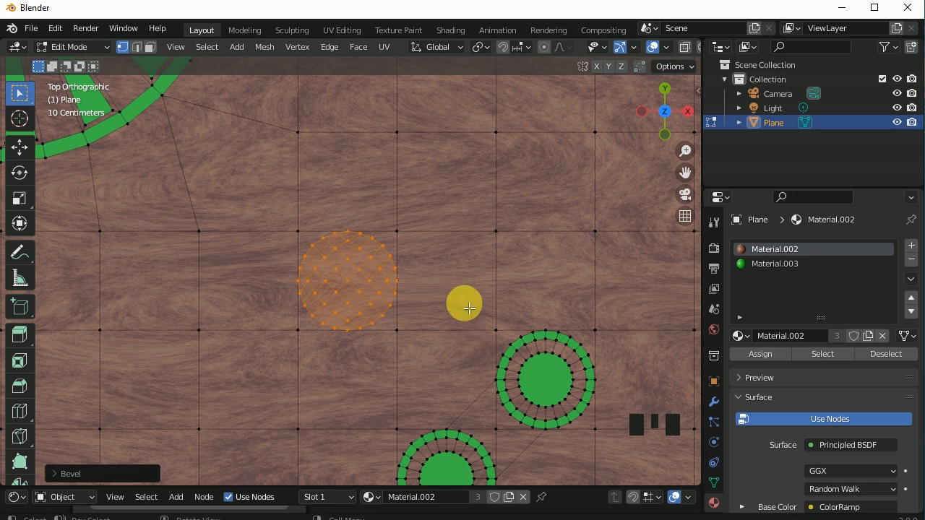
- Merge each new circle into one face with Limited Dissolve and assign Material.003 to them
left_click(149, 47)
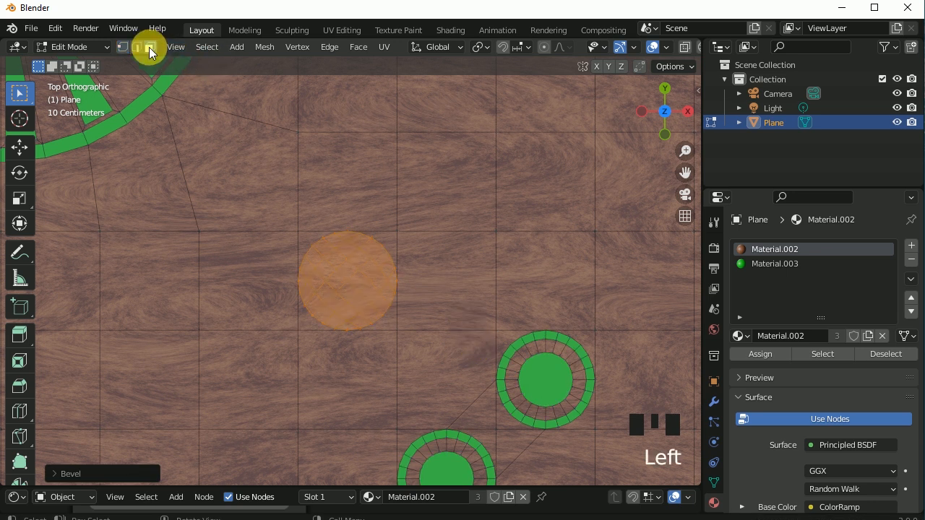
left_click(264, 47)
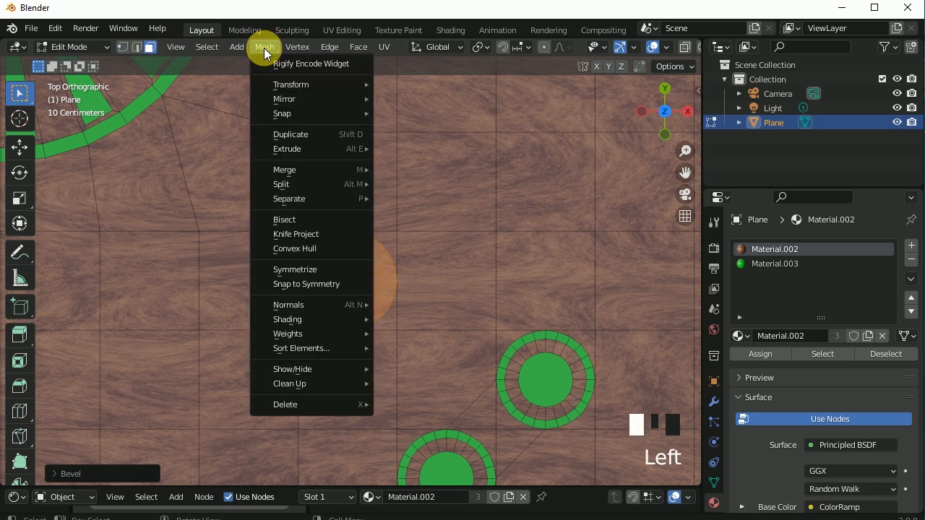
mouse_move(356, 385)
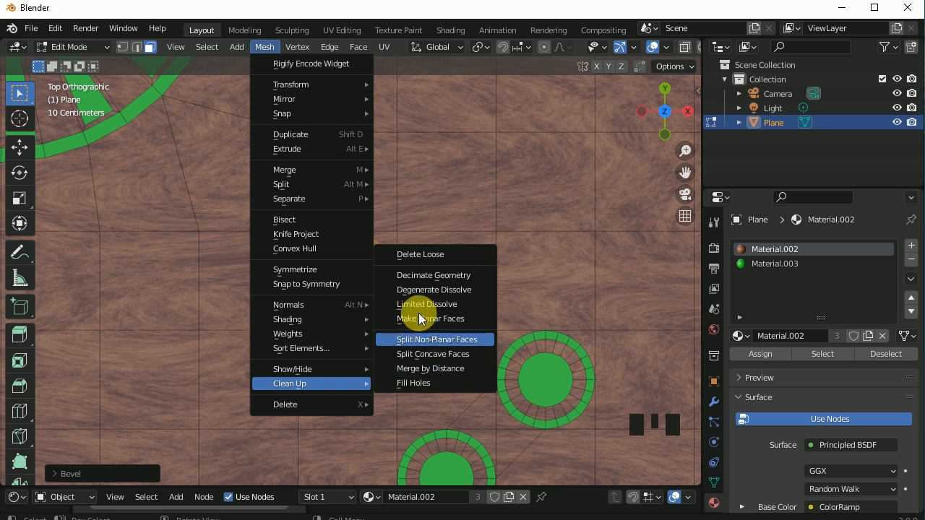
left_click(425, 305)
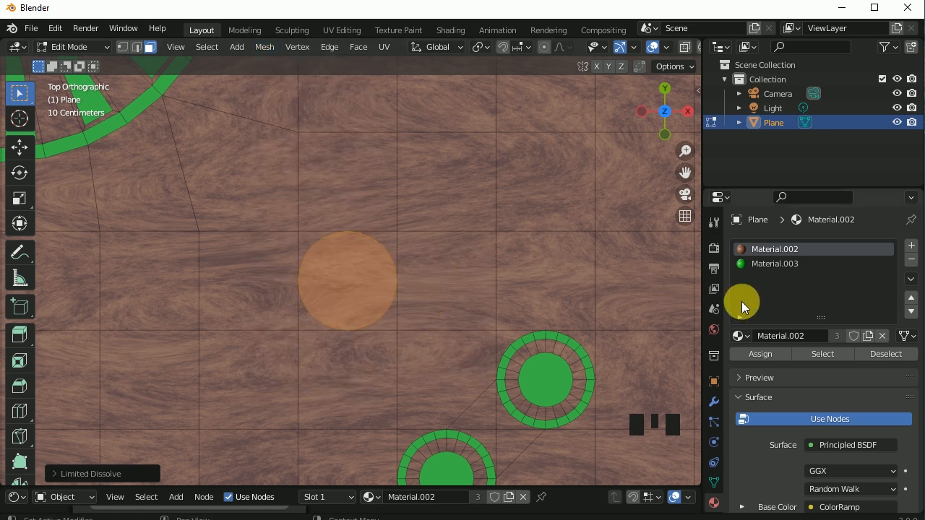
left_click(759, 265)
left_click(761, 354)
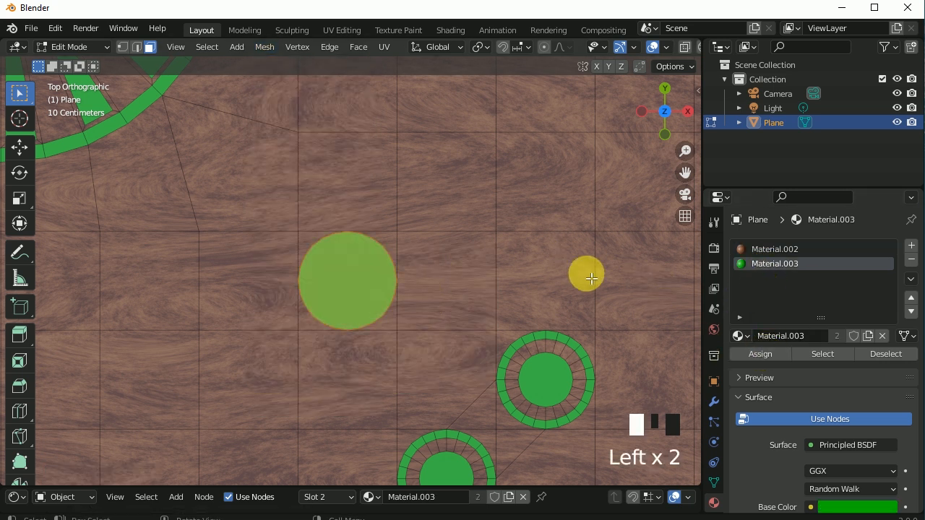
- Inset the four new circle faces slightly to leave a thin green rim and assign Material.002 to their inner faces
key("i")
left_click(601, 209)
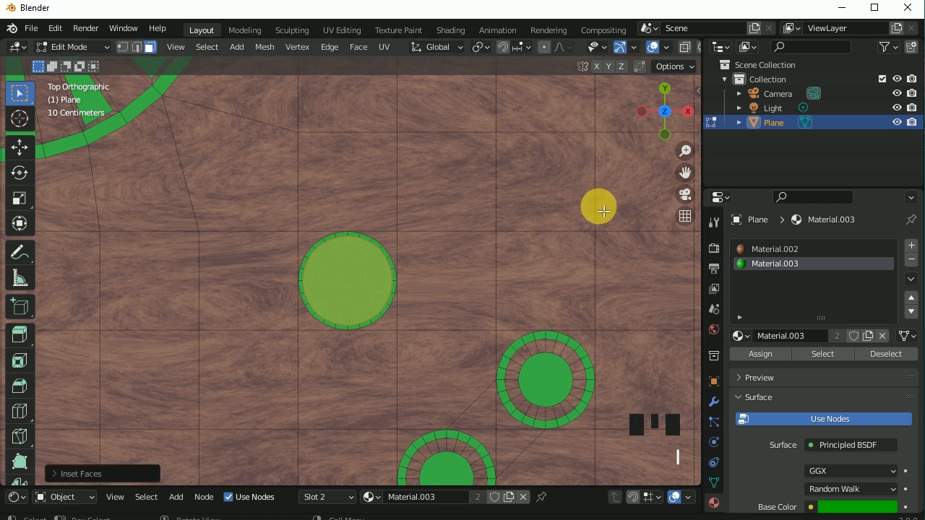
left_click(758, 251)
left_click(755, 354)
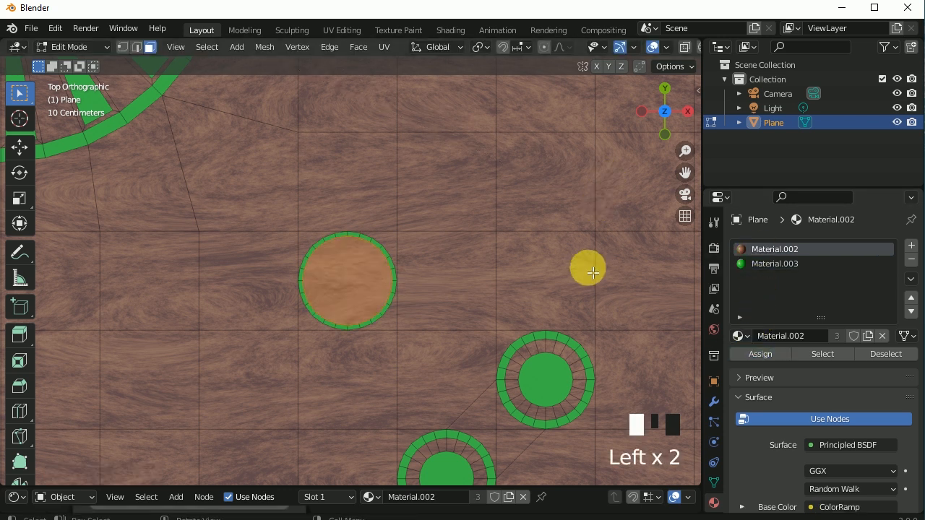
- Inset the inner faces again by about 0.065 m and assign Material.003 to the small centre faces
key("i")
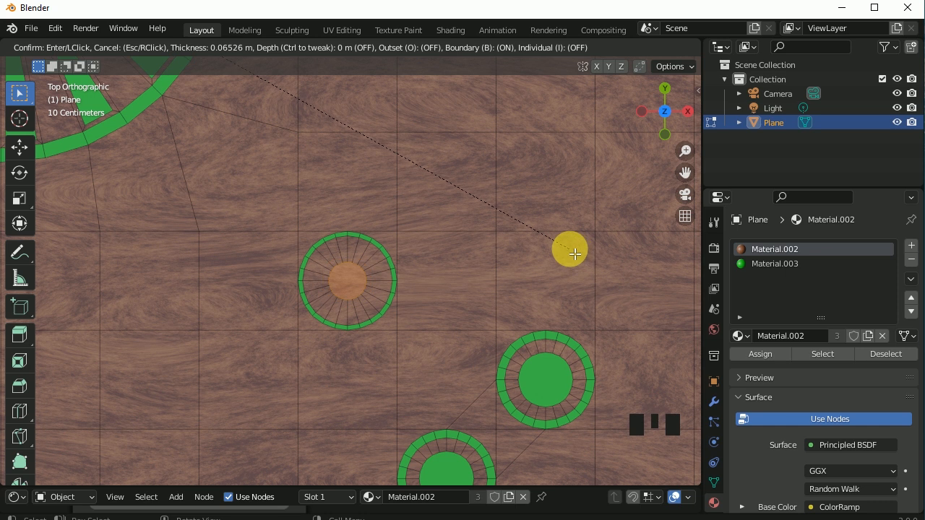
left_click(575, 253)
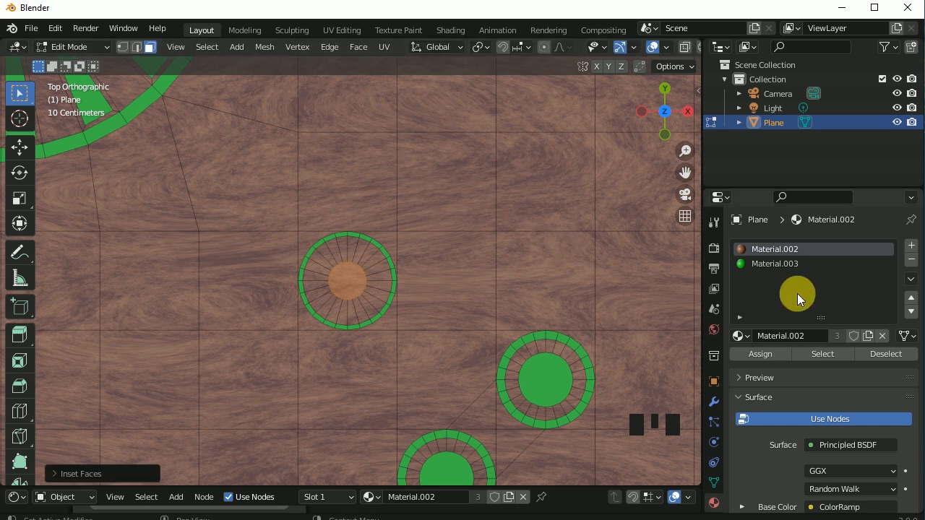
left_click(774, 264)
left_click(760, 352)
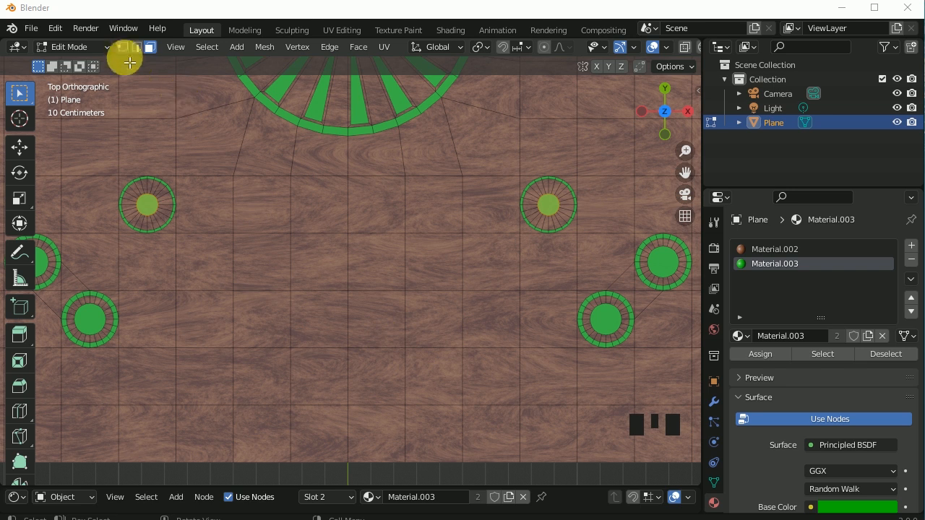
- Knife-cut two straight lines along X between the two circles nearest the plane's -Y edge, one along each side of the circles
left_click(123, 47)
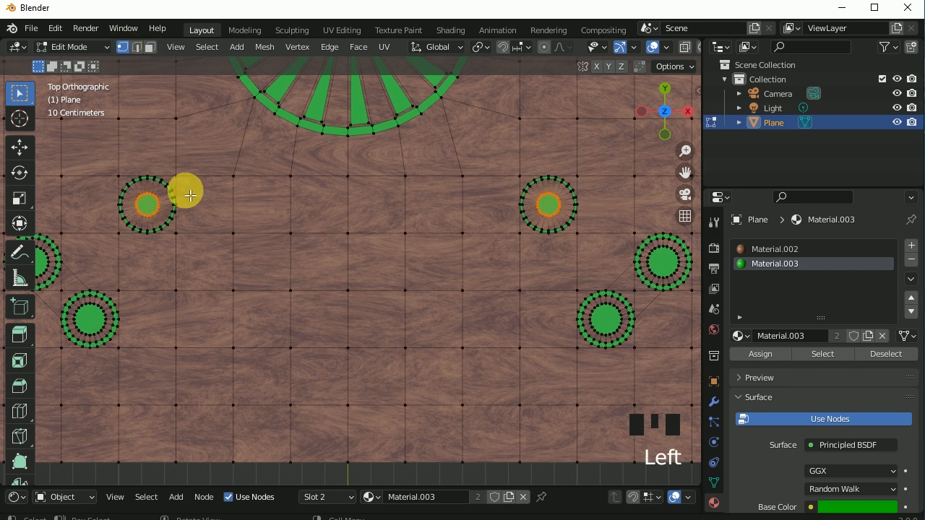
left_click(104, 297)
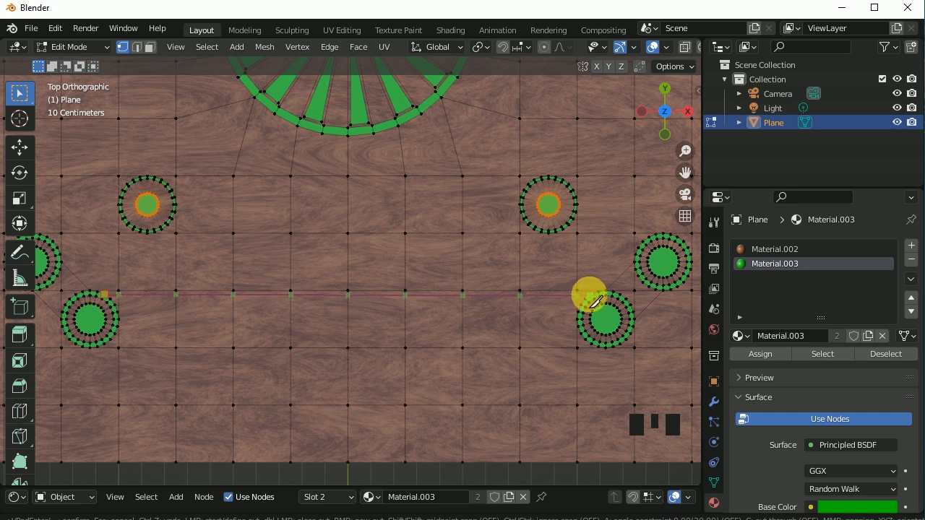
left_click(593, 296)
key("Return")
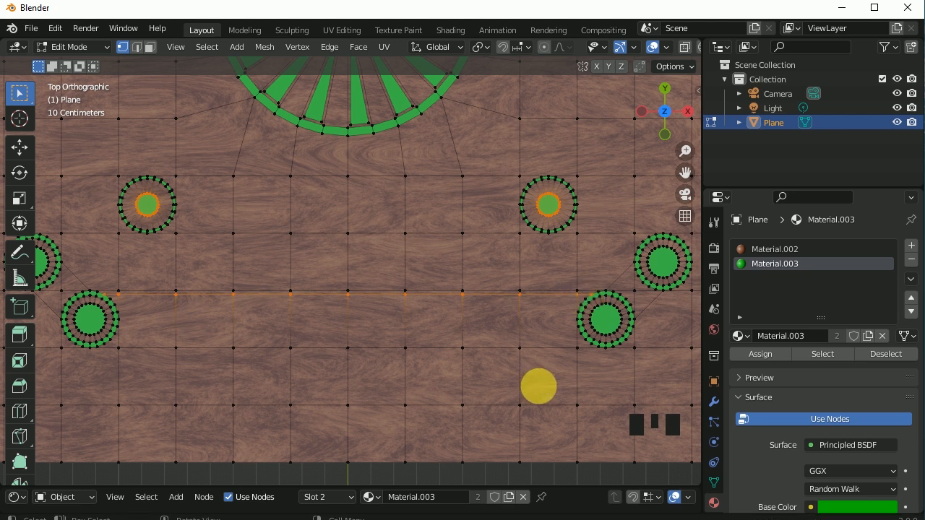
key("k")
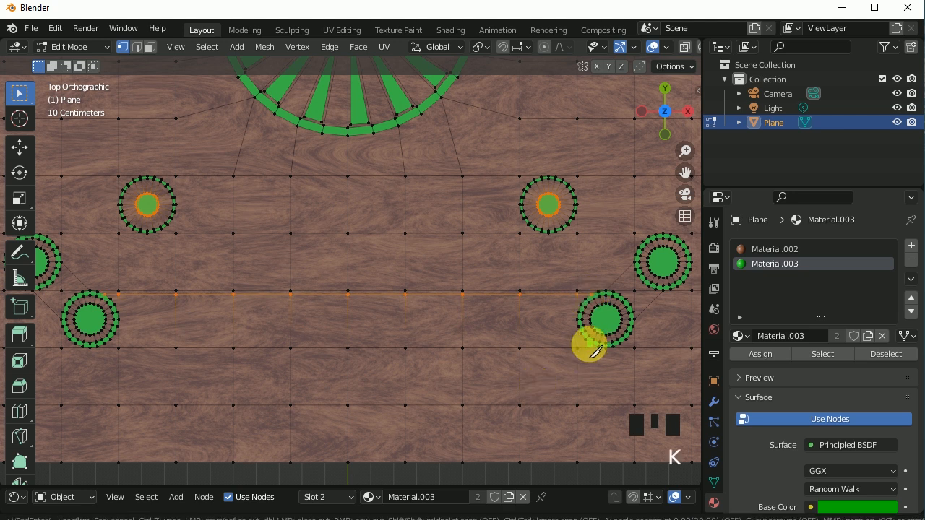
left_click(590, 346)
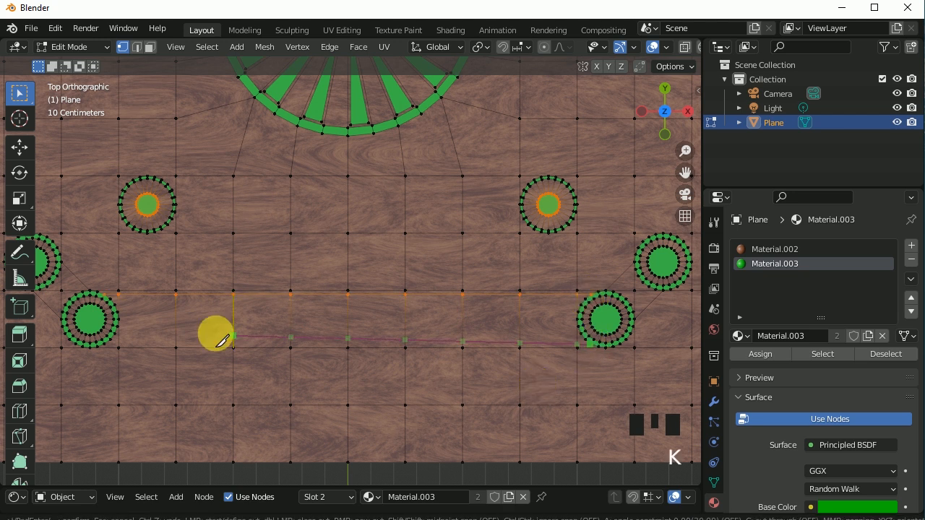
left_click(106, 345)
key("Return")
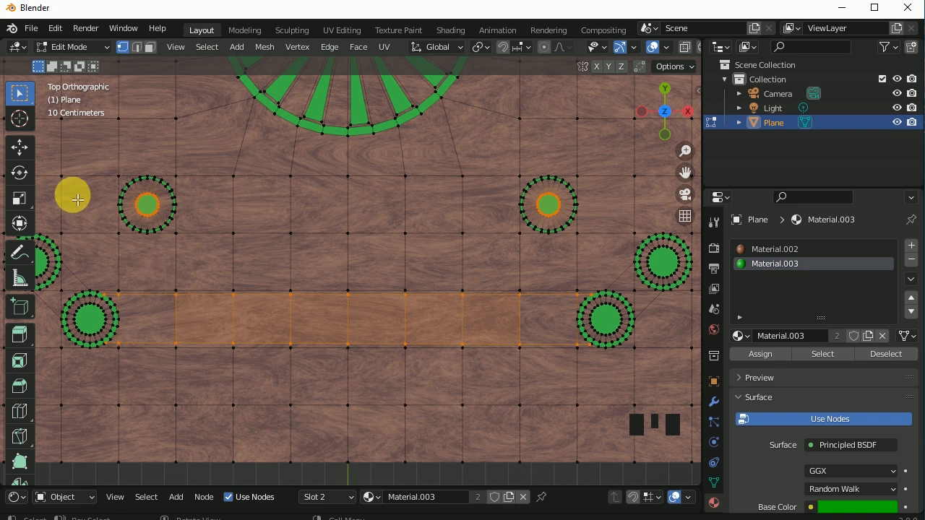
- Select the two thin face strips beside the -Y cuts, merge them with Limited Dissolve and assign Material.003 to them
left_click(151, 47)
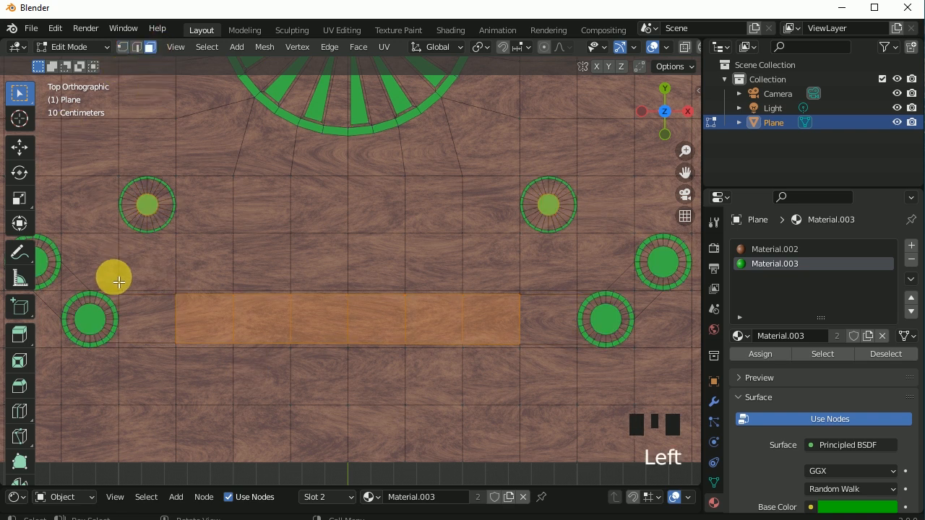
left_click_drag(114, 296, 584, 304)
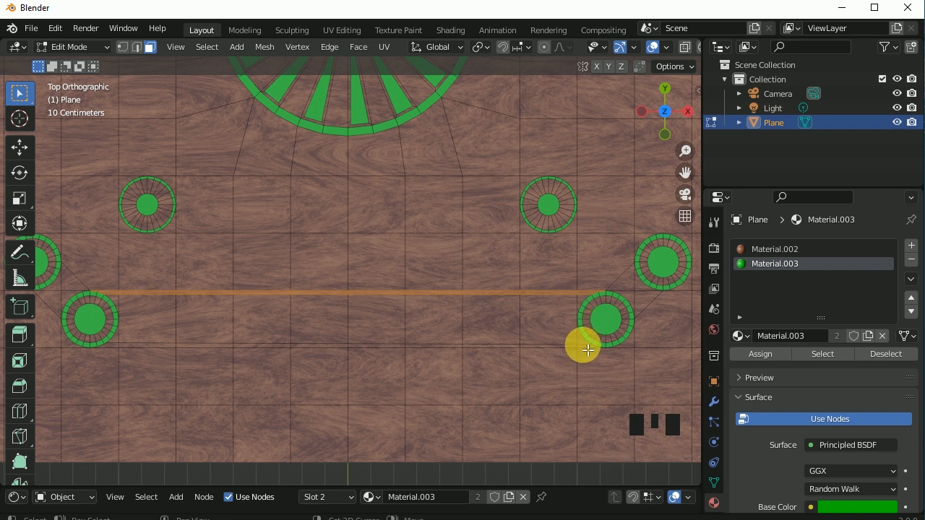
left_click_drag(587, 350, 117, 350, "shift")
left_click(264, 47)
mouse_move(279, 372)
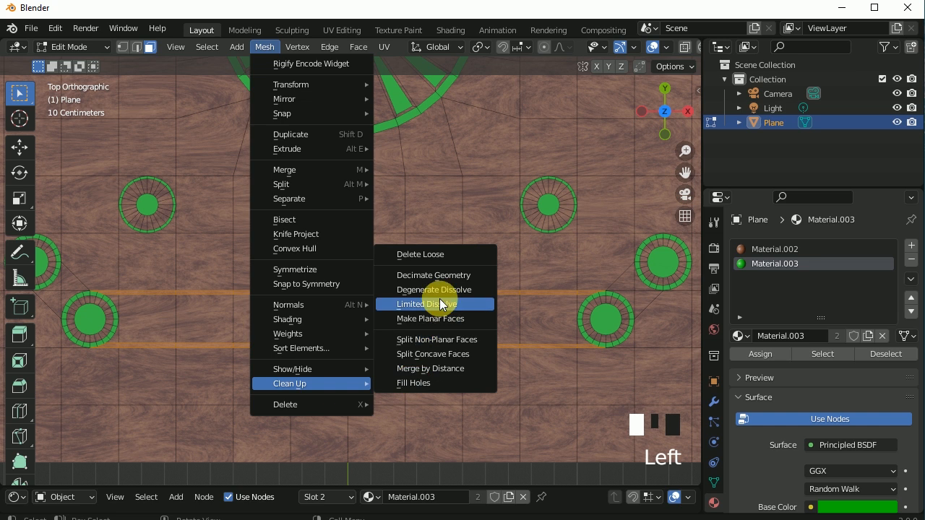
left_click(440, 304)
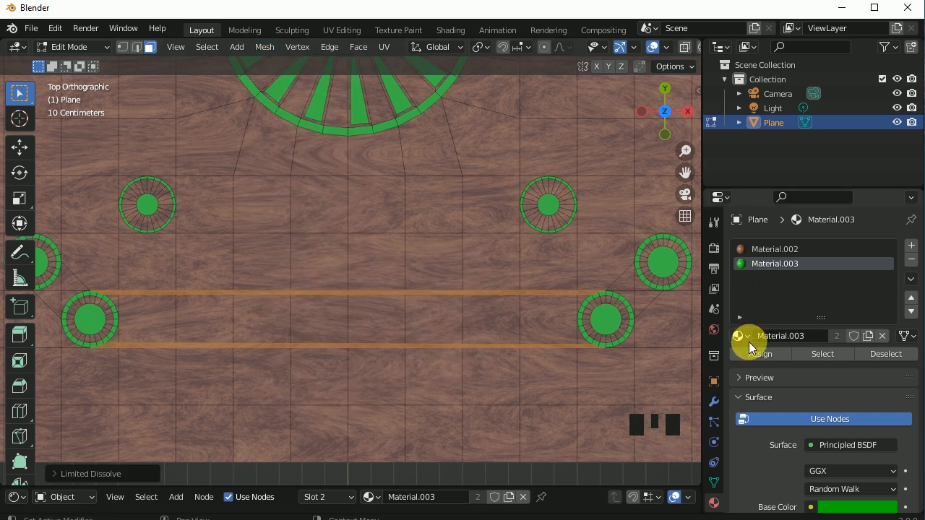
left_click(748, 361)
key("KP_7")
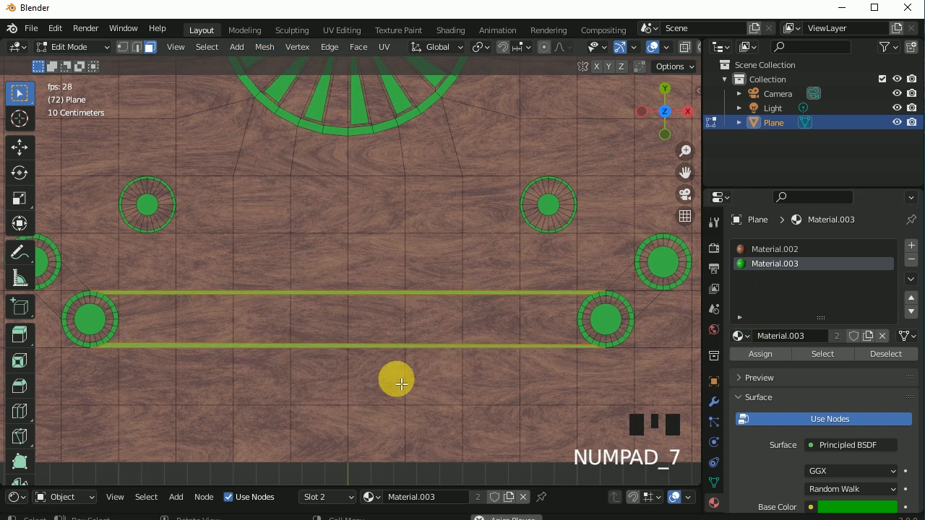
key("space")
- Knife-cut two straight lines along Y between the two circles nearest the plane's +X edge, one along each side of the circles
middle_click_drag(451, 240, 239, 434, "shift")
scroll(354, 305, "down", 2)
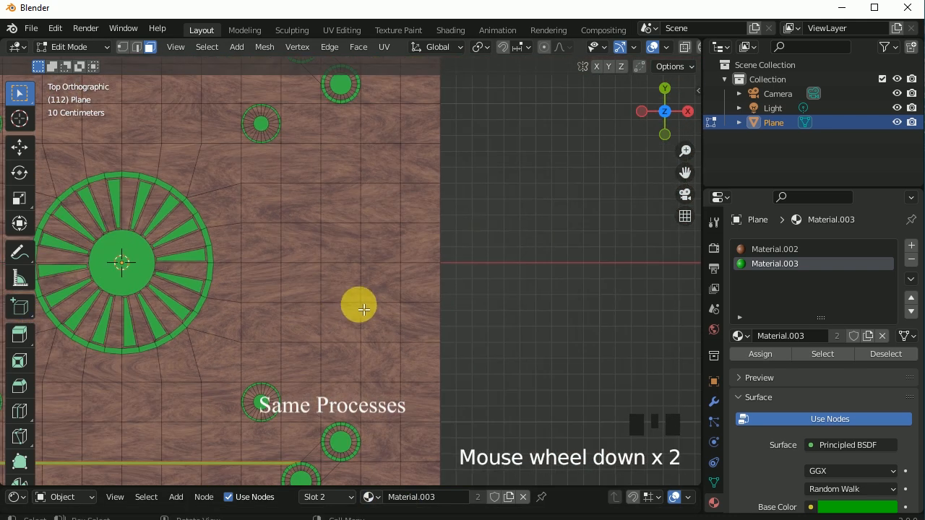
middle_click_drag(409, 333, 407, 338, "shift")
left_click(123, 47)
key("k")
left_click(353, 441)
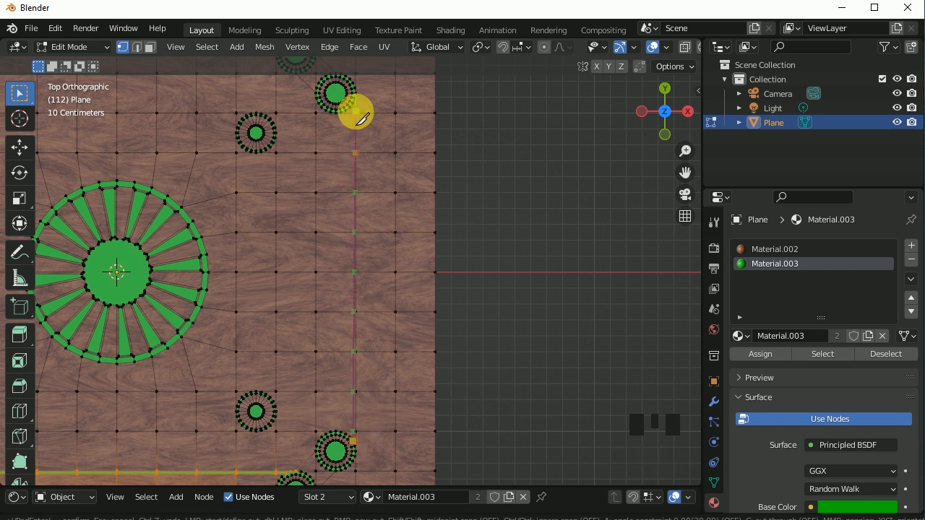
left_click(356, 109)
key("Return")
key("k")
left_click(320, 103)
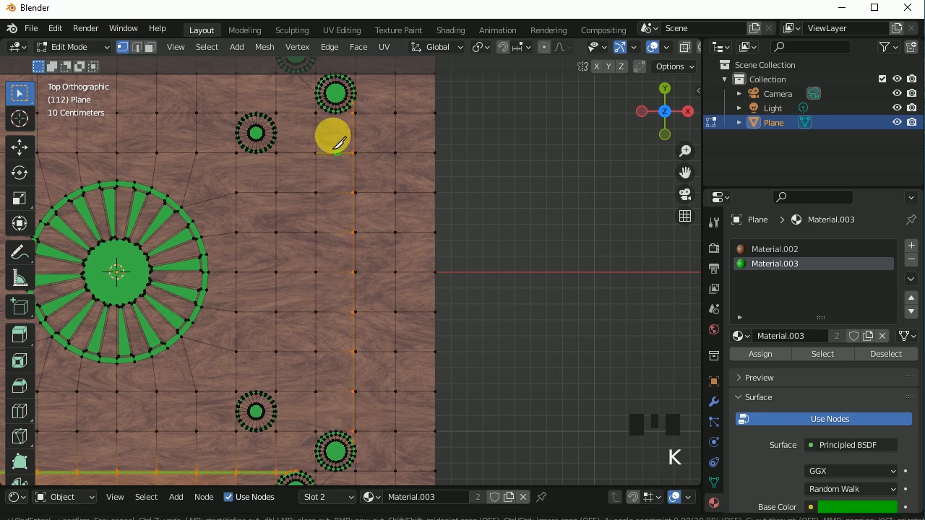
key("Return")
- Select the two thin face strips beside the +X cuts, apply Limited Dissolve and assign Material.003 to them
left_click(149, 46)
left_click_drag(355, 109, 358, 446)
left_click_drag(322, 114, 316, 434, "shift")
left_click(264, 46)
mouse_move(289, 383)
left_click(427, 295)
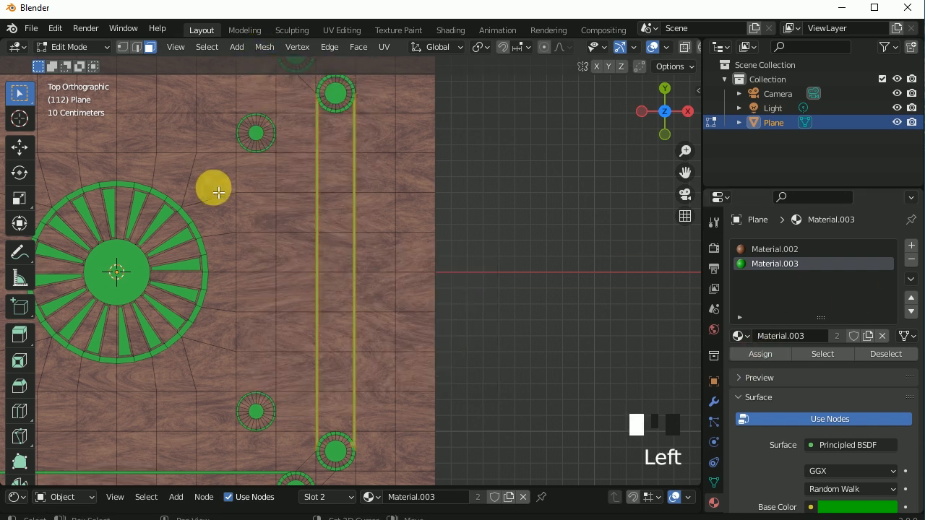
- Knife-cut two straight lines along X between the two circles nearest the plane's +Y edge, one along each side of the circles
middle_click_drag(324, 260, 641, 342, "shift")
scroll(483, 294, "up", 3)
key("k")
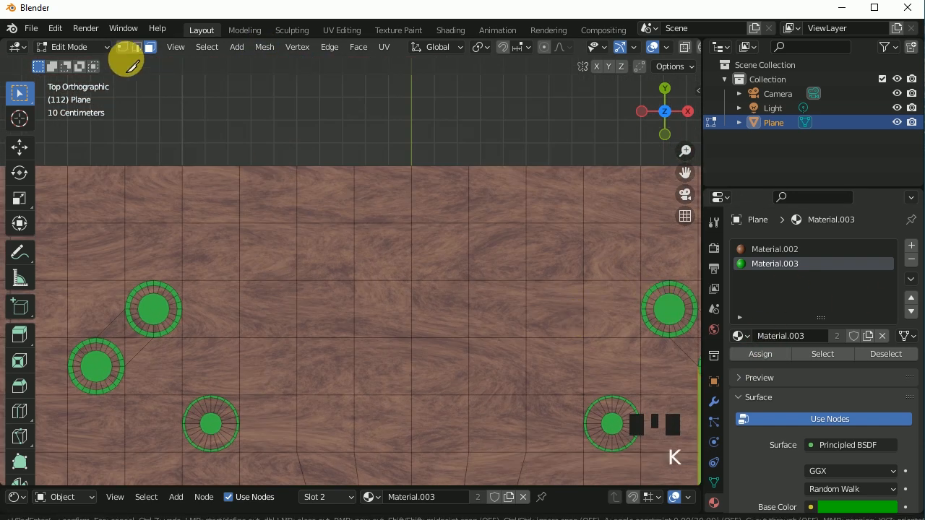
left_click(122, 47)
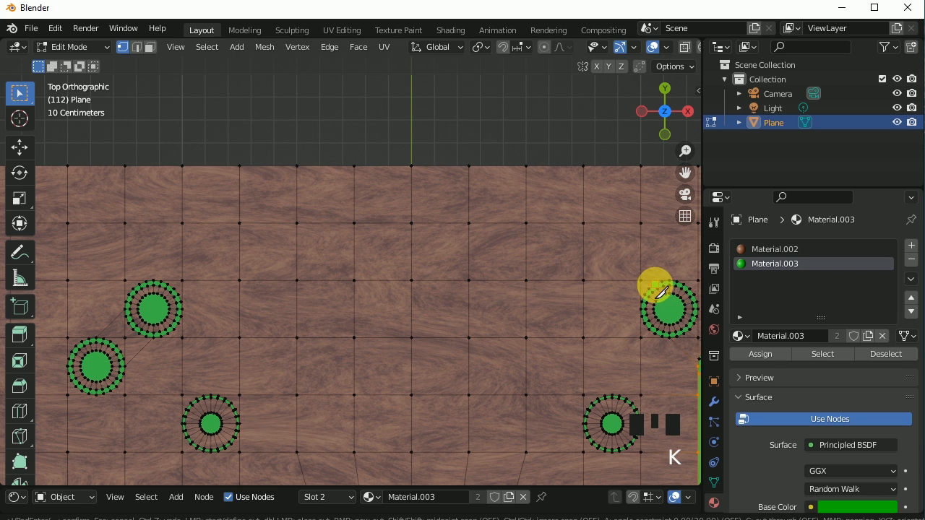
left_click(658, 291)
left_click(166, 283)
key("Return")
key("k")
left_click(657, 335)
left_click(168, 335)
key("Return")
- Select the two thin face strips beside the +Y cuts, apply Limited Dissolve and assign Material.003 to them
left_click(150, 47)
left_click_drag(173, 282, 646, 283)
left_click_drag(657, 340, 173, 341, "shift")
left_click(258, 47)
mouse_move(289, 382)
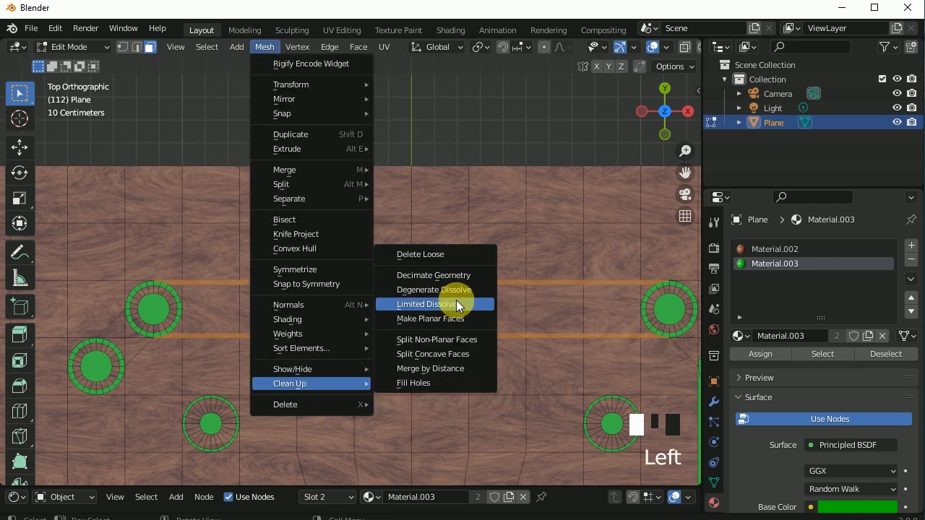
left_click(452, 301)
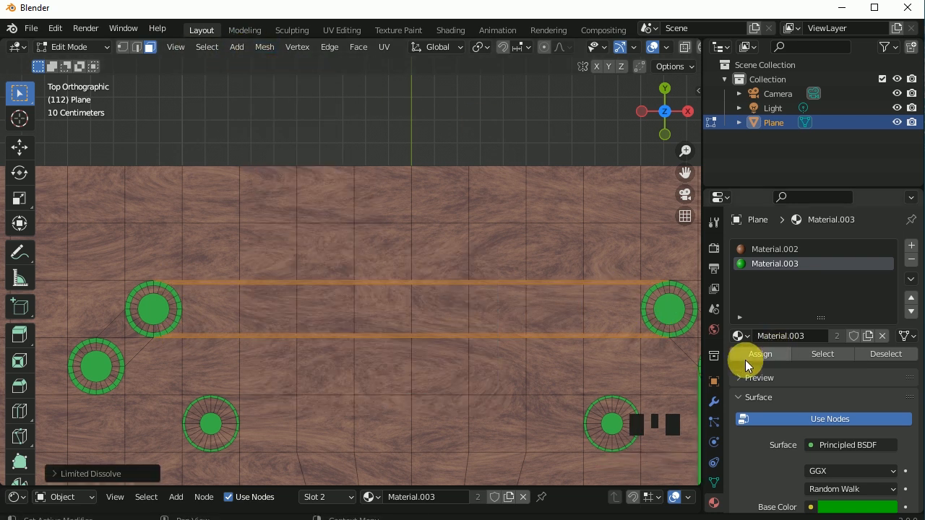
left_click(760, 354)
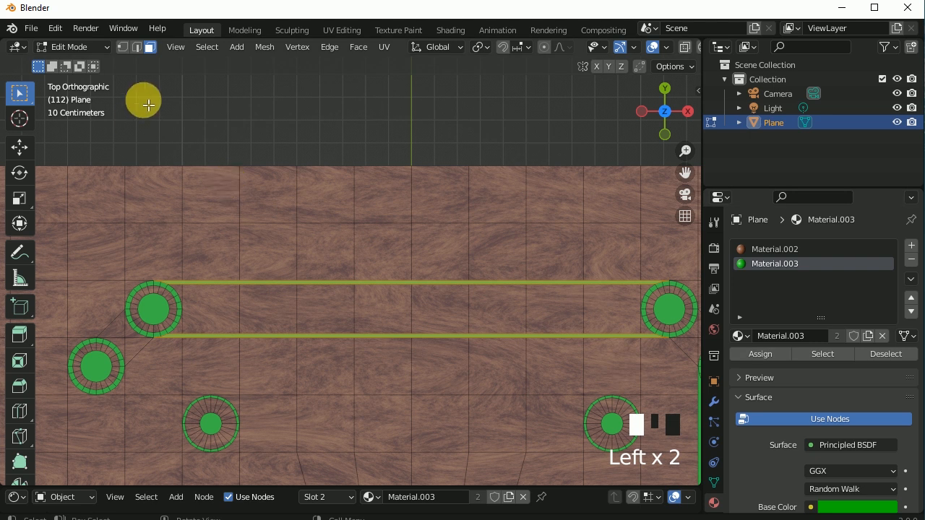
left_click(93, 46)
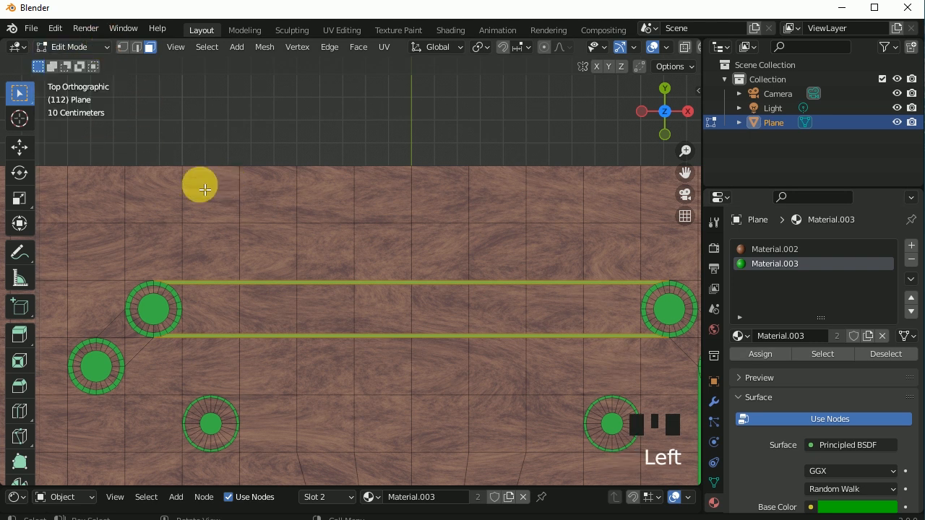
- Knife-cut two straight lines along Y between the two circles nearest the plane's -X edge, one along each side of the circles
middle_click_drag(205, 189, 496, 386, "shift")
scroll(440, 419, "down", 2)
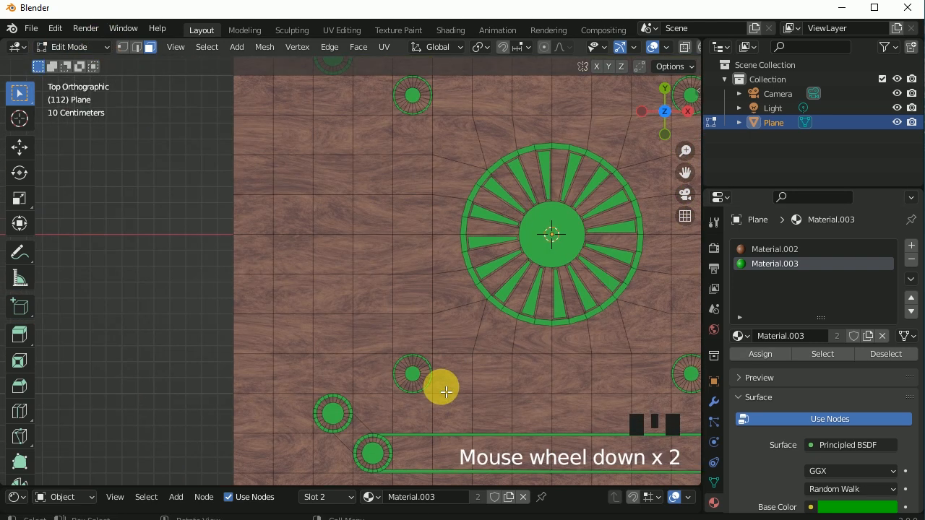
middle_click_drag(441, 420, 411, 355, "shift")
left_click(123, 49)
key("k")
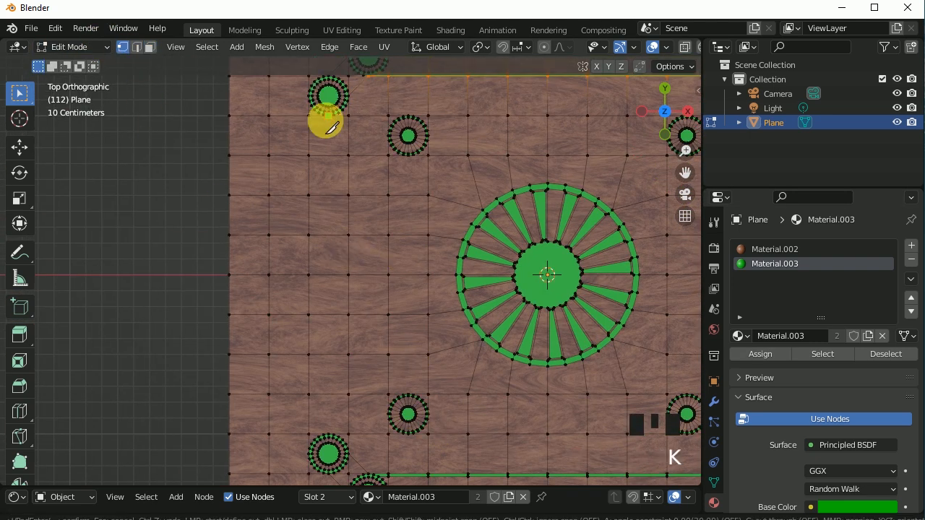
left_click(346, 105)
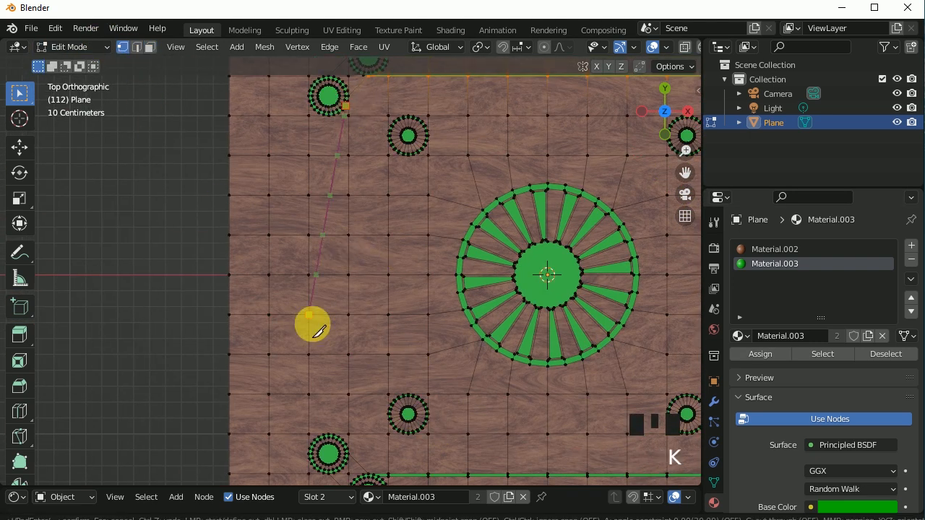
left_click(346, 444)
key("Return")
key("k")
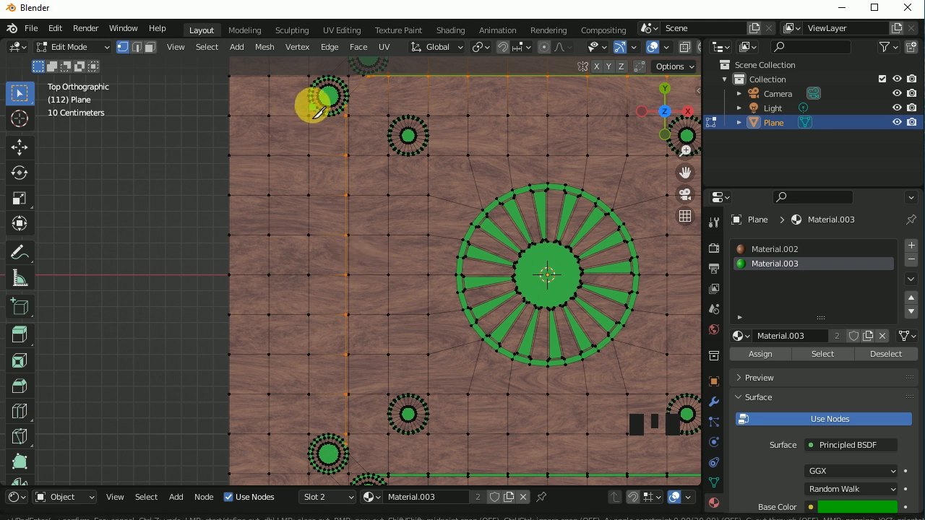
left_click(312, 105)
left_click(323, 446)
key("Return")
- Select the two thin face strips beside the -X cuts, apply Limited Dissolve and assign Material.003 to them
left_click(150, 48)
left_click(353, 117, "alt")
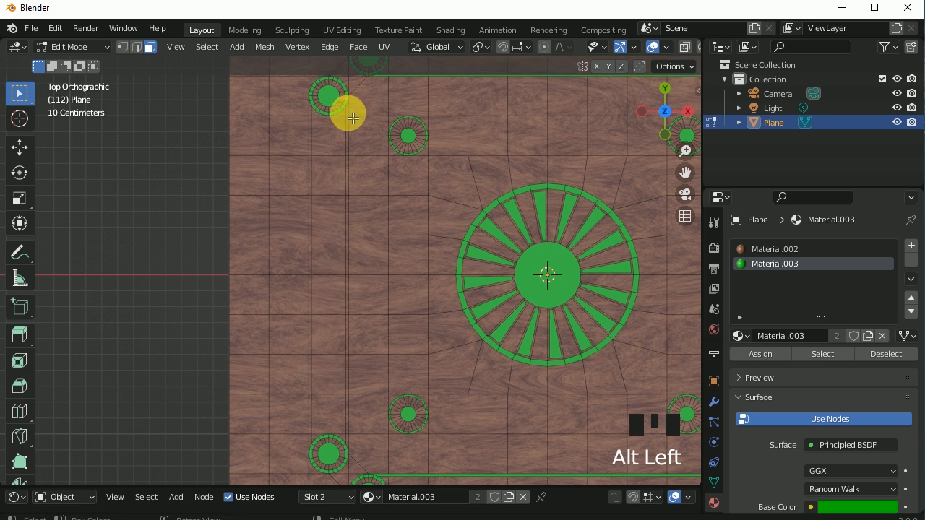
left_click(352, 118)
left_click_drag(347, 114, 350, 424)
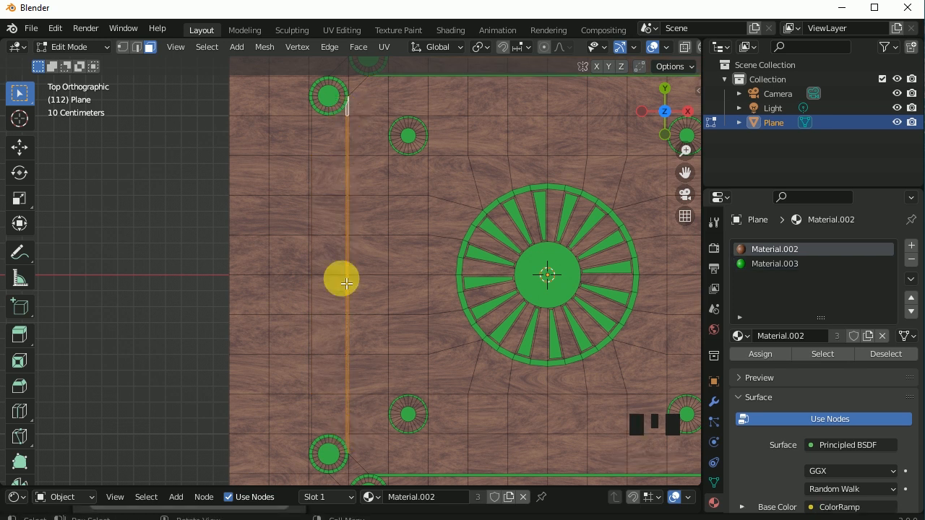
left_click_drag(316, 114, 310, 441, "shift")
left_click(260, 48)
mouse_move(361, 385)
left_click(405, 304)
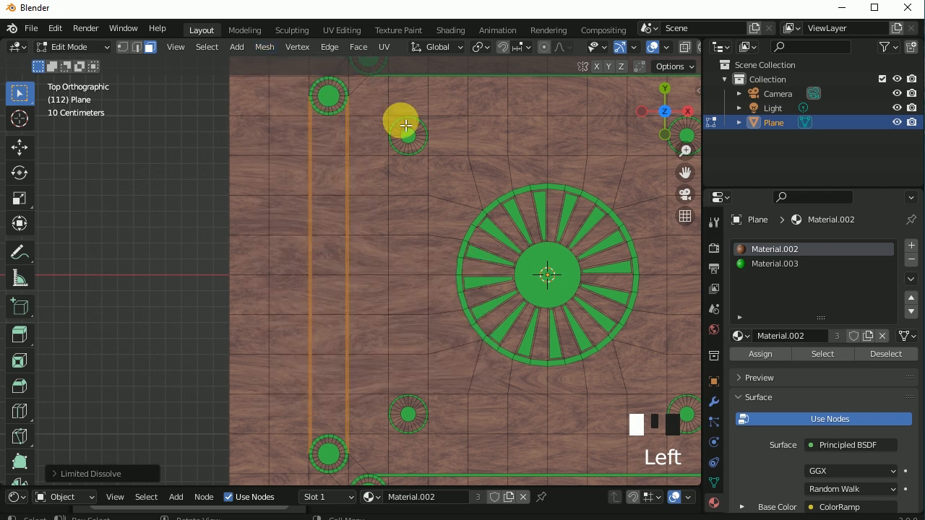
left_click(774, 263)
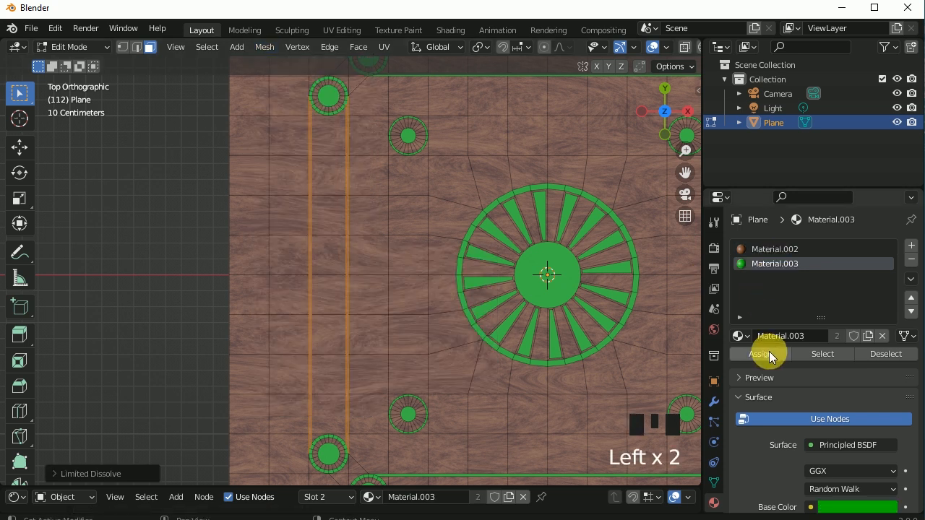
left_click(769, 351)
middle_click_drag(541, 376, 412, 283, "shift")
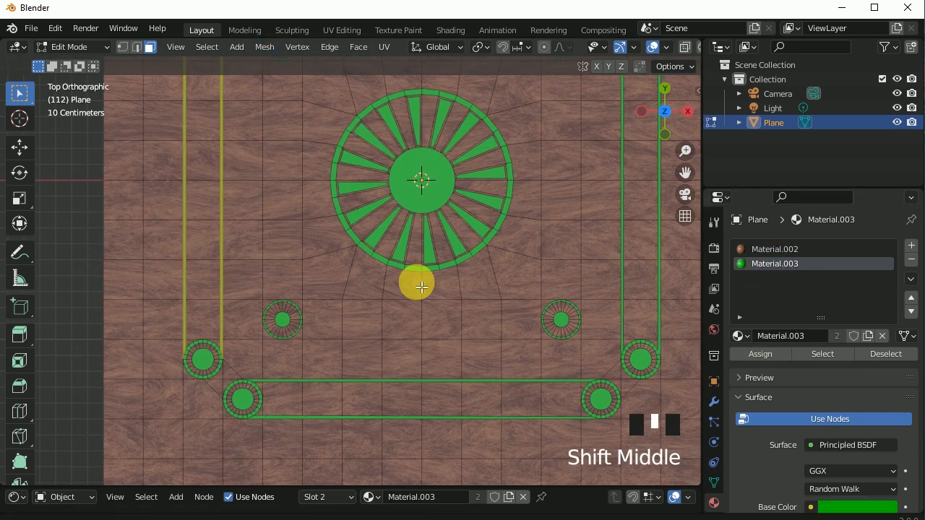
- Knife-cut two close parallel diagonal lines at the +X/-Y corner, from the small inner circle outwards between the two border circles
middle_click_drag(558, 390, 359, 334, "shift")
scroll(520, 326, "up", 4)
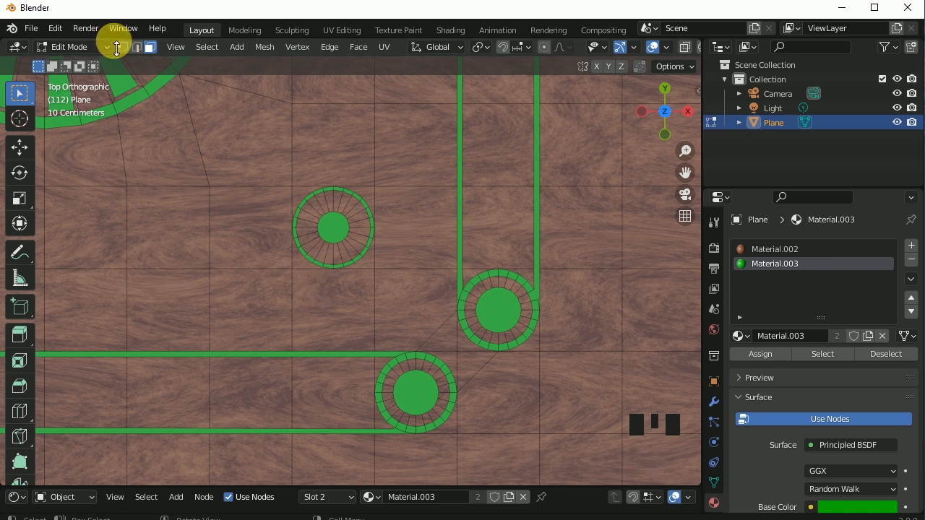
left_click(120, 47)
key("k")
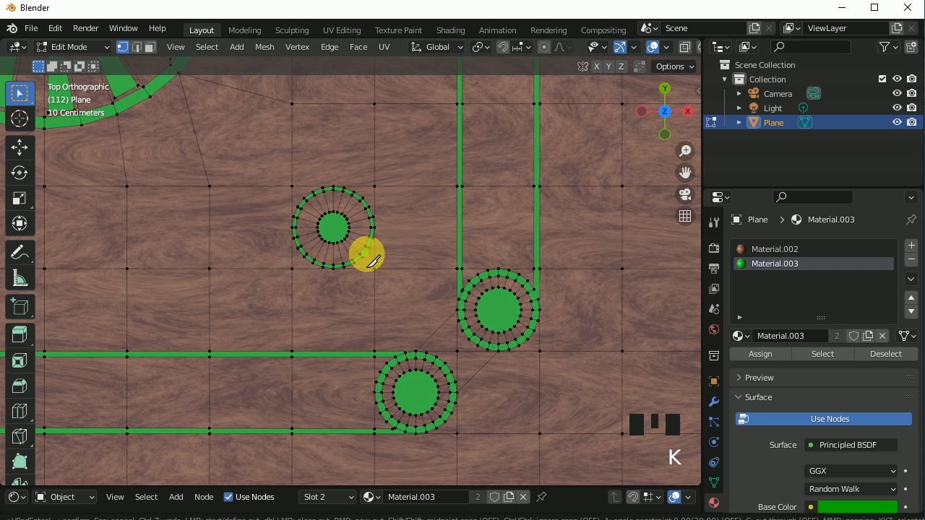
left_click(367, 253)
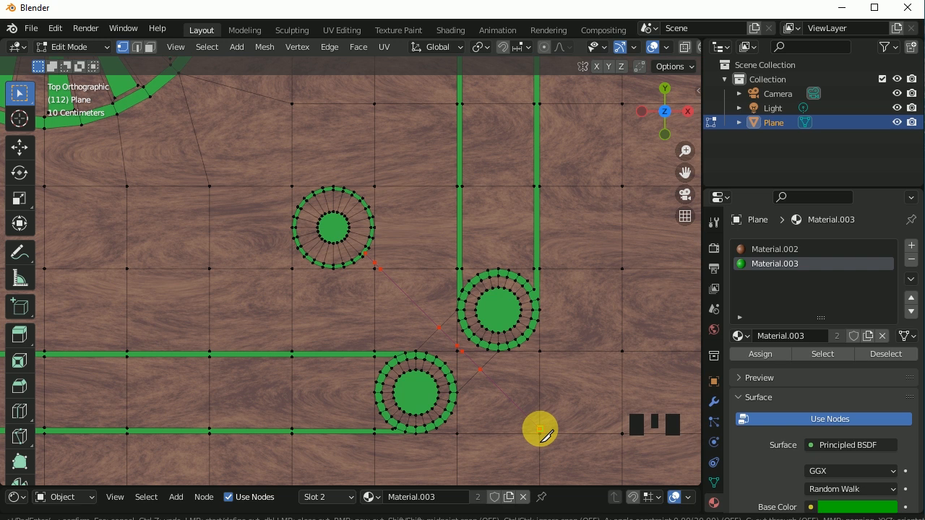
key("Return")
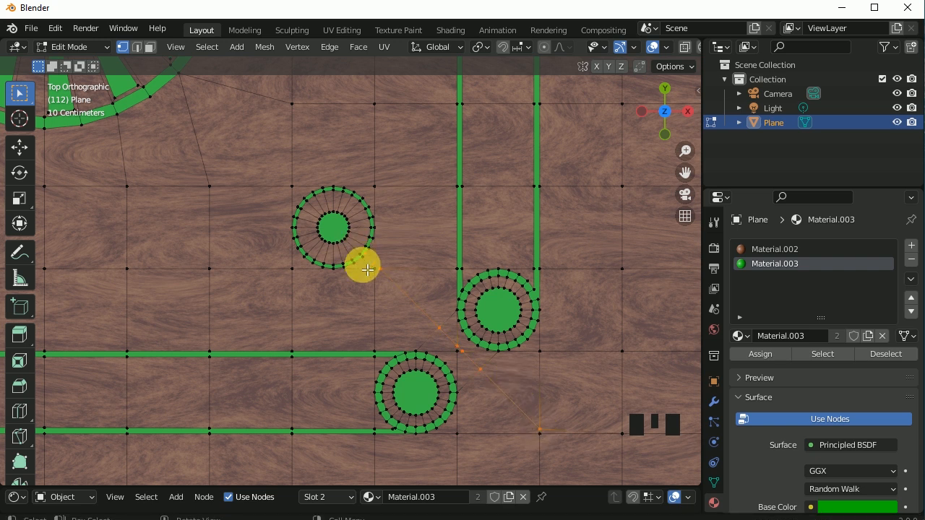
key("k")
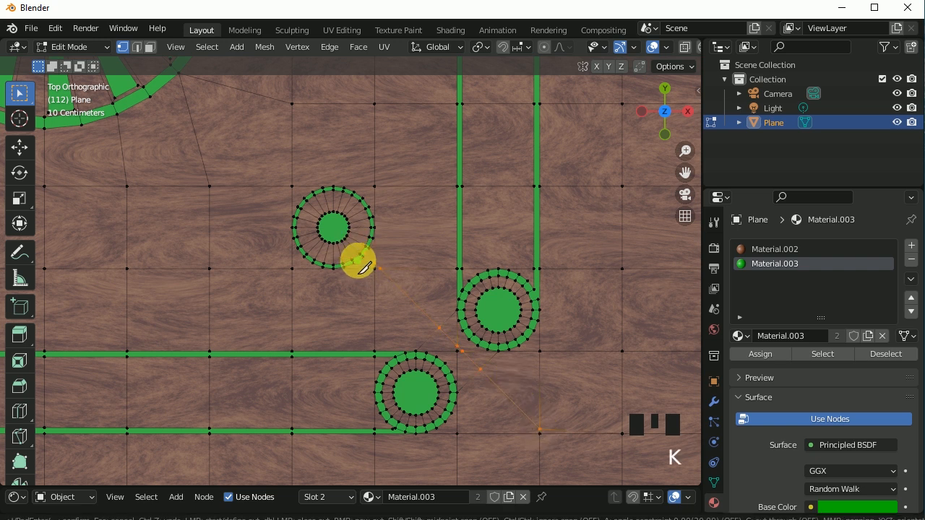
left_click(538, 434)
key("Return")
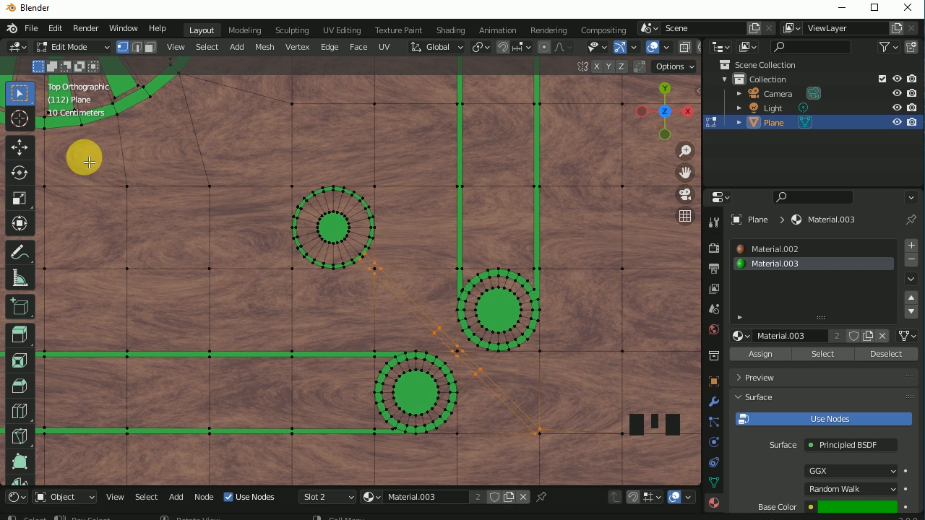
- Select all faces of the thin diagonal strip at the +X/-Y corner and assign Material.003 to them
left_click(149, 48)
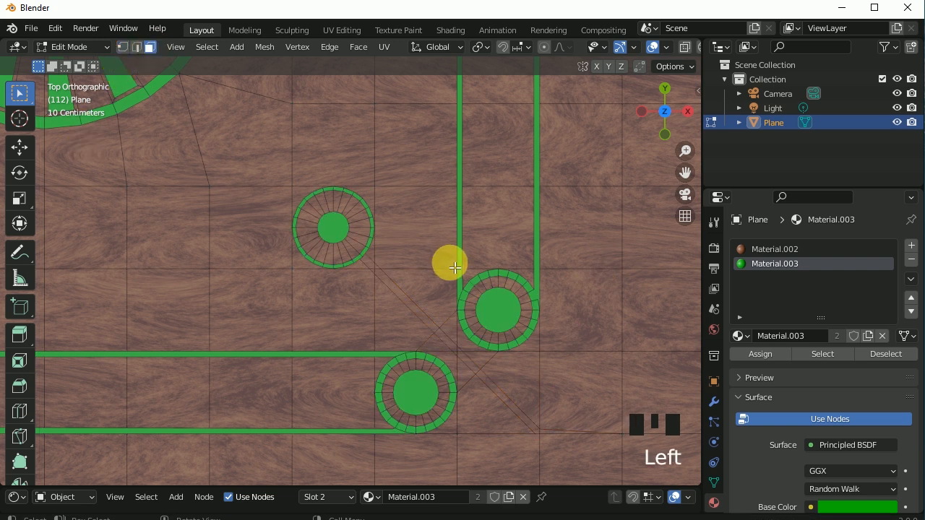
left_click(380, 271)
scroll(386, 266, "up", 2)
left_click(383, 263, "shift")
left_click(392, 272, "shift")
left_click(483, 367, "shift")
left_click(514, 392, "shift")
left_click(541, 427, "shift")
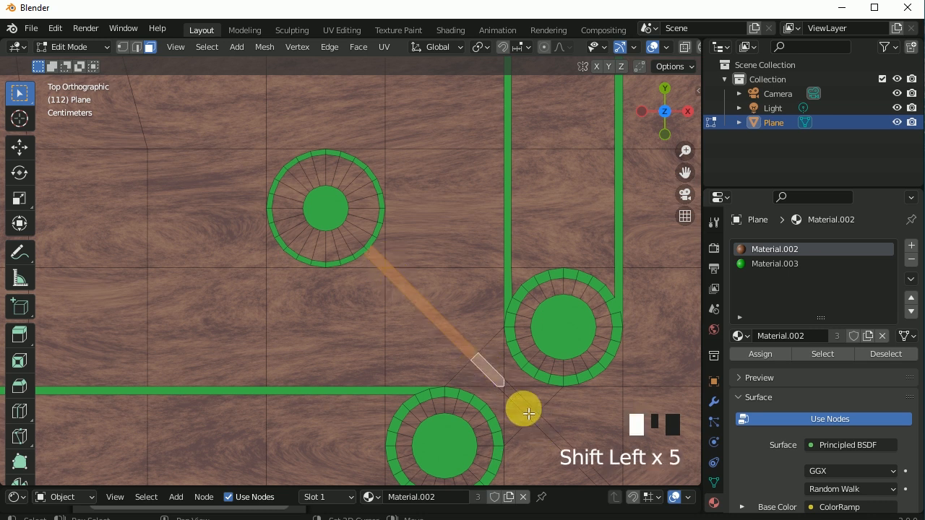
left_click(513, 393, "shift")
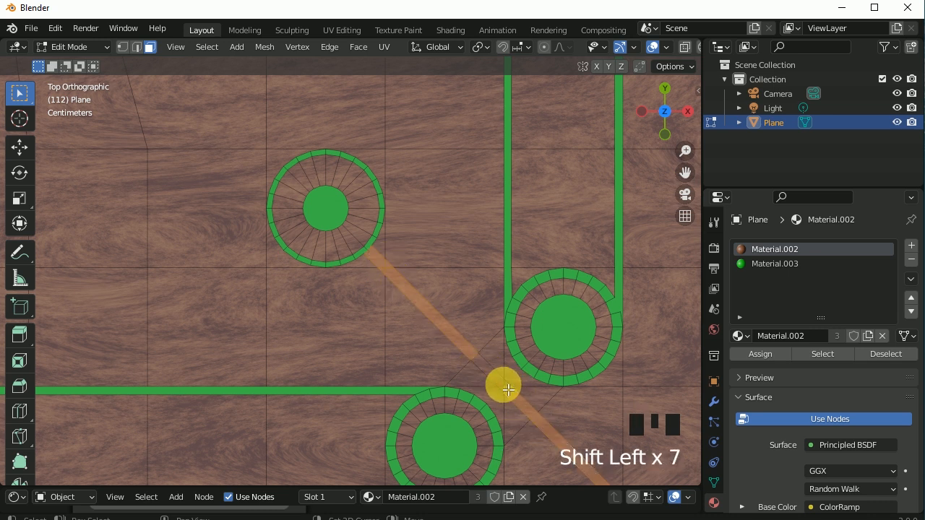
left_click(502, 389, "shift")
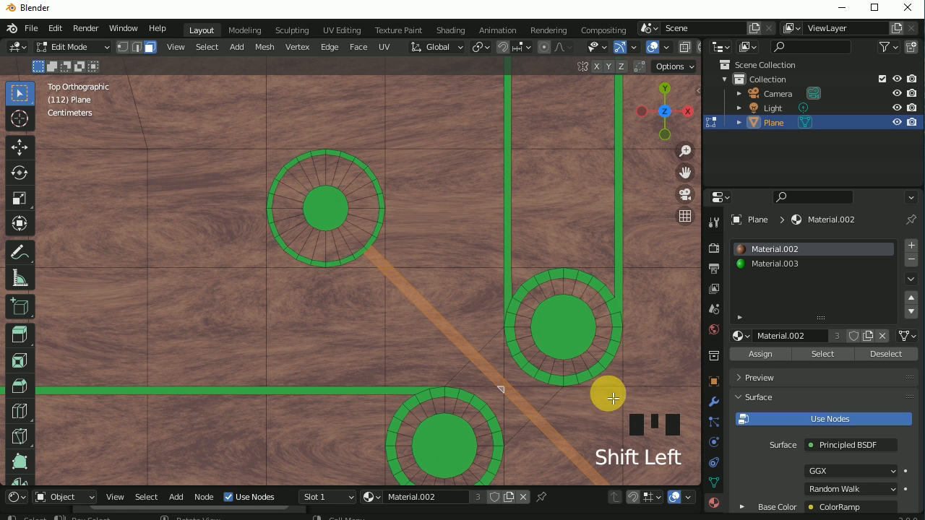
scroll(511, 333, "down", 2)
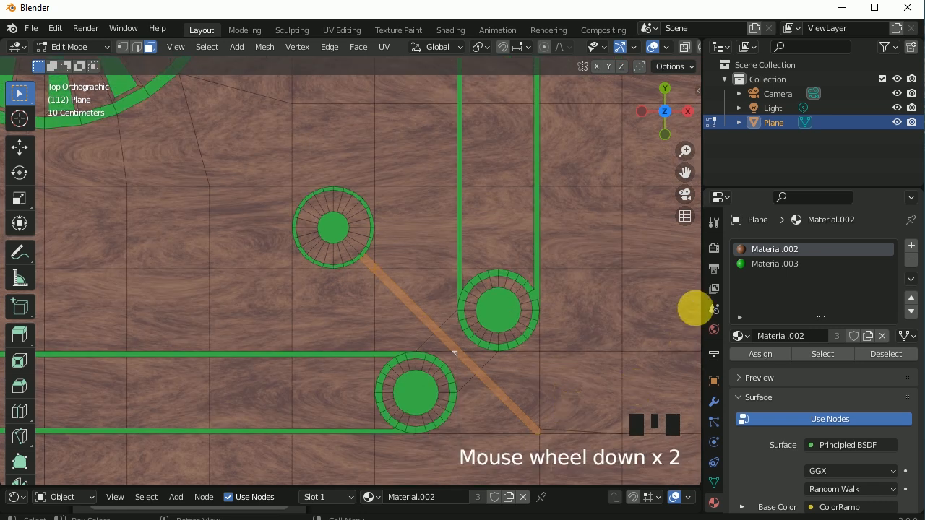
left_click(778, 265)
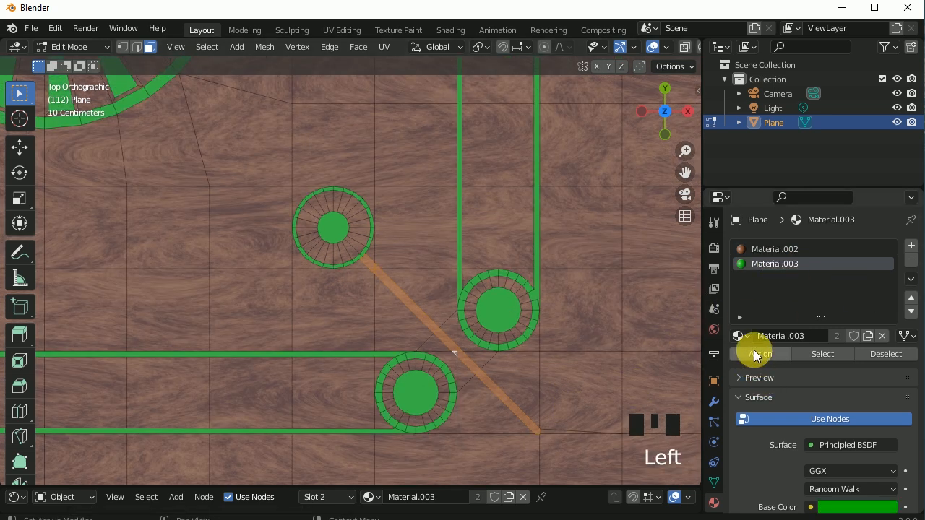
left_click(760, 354)
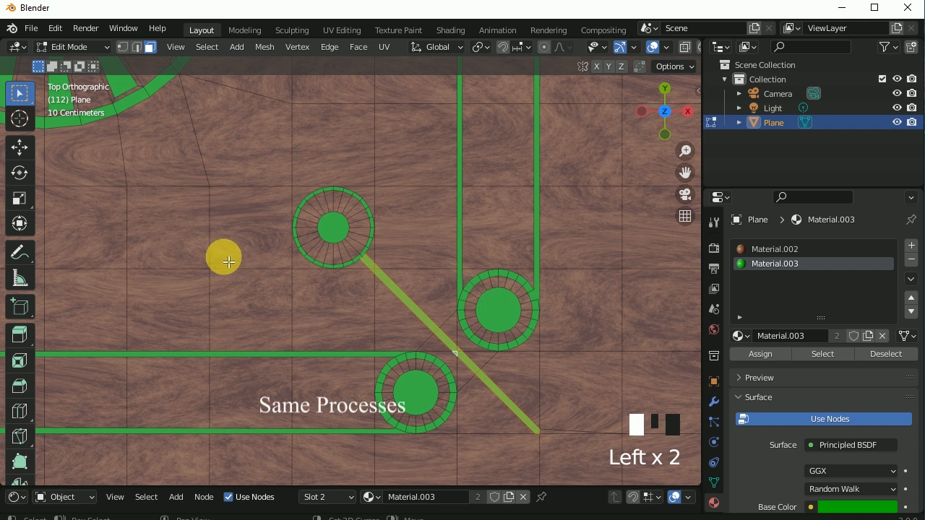
- Knife-cut two close parallel diagonal lines at the -X/-Y corner, from the small inner circle outwards between the two border circles
middle_click_drag(225, 262, 209, 273, "shift")
key("k")
left_click(311, 283)
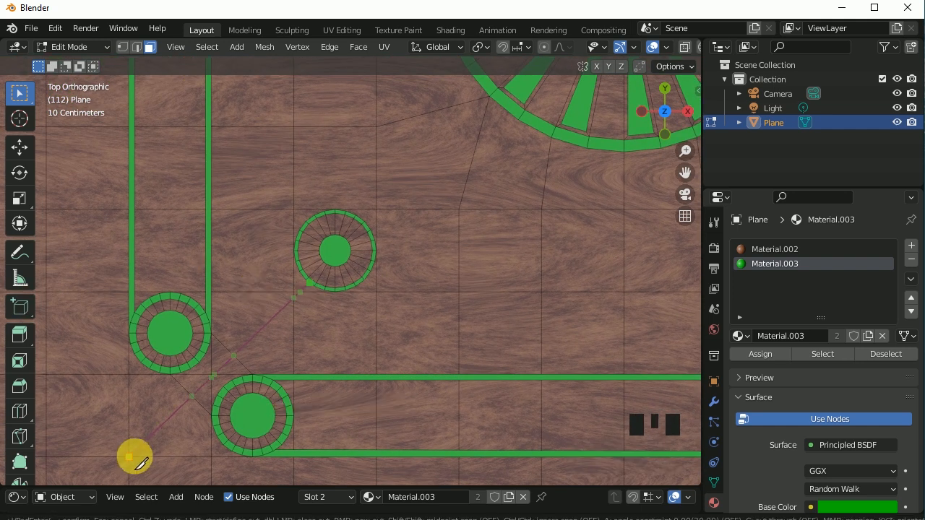
left_click(131, 457)
key("Return")
key("k")
left_click(304, 278)
left_click(129, 454)
key("Return")
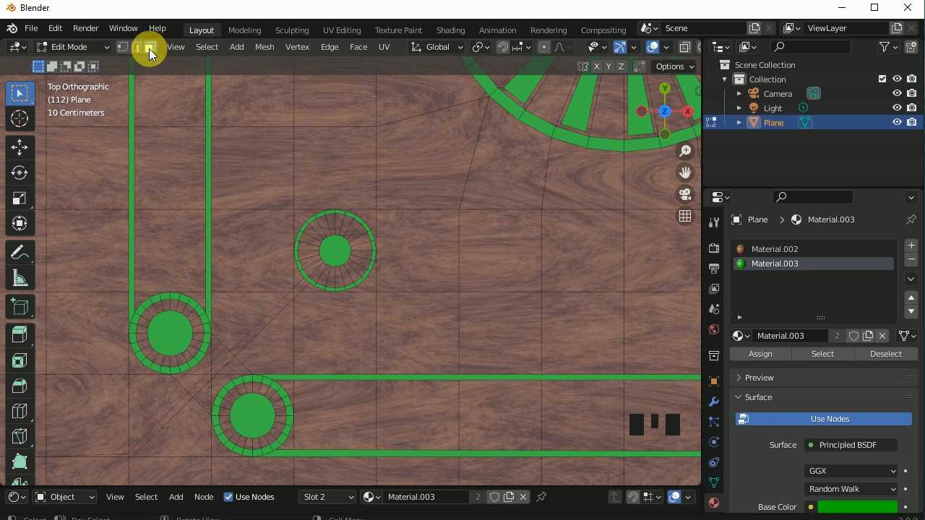
- Select the thin diagonal strip's faces at the -X/-Y corner, apply Limited Dissolve and assign Material.003 to them
left_click(153, 48)
left_click(295, 291)
left_click(297, 290, "shift")
scroll(301, 295, "up", 3)
left_click(112, 454, "shift")
scroll(126, 452, "down", 3)
left_click(186, 397, "shift")
left_click(265, 47)
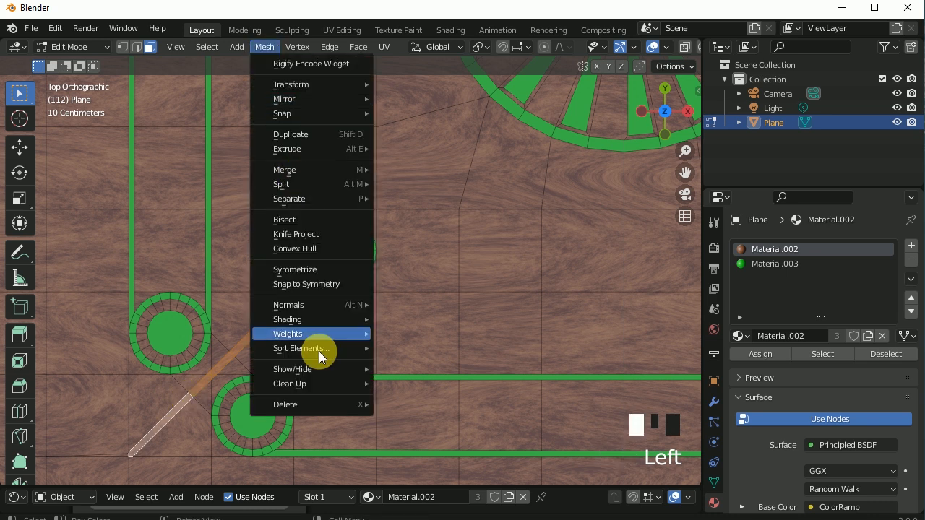
left_click(424, 302)
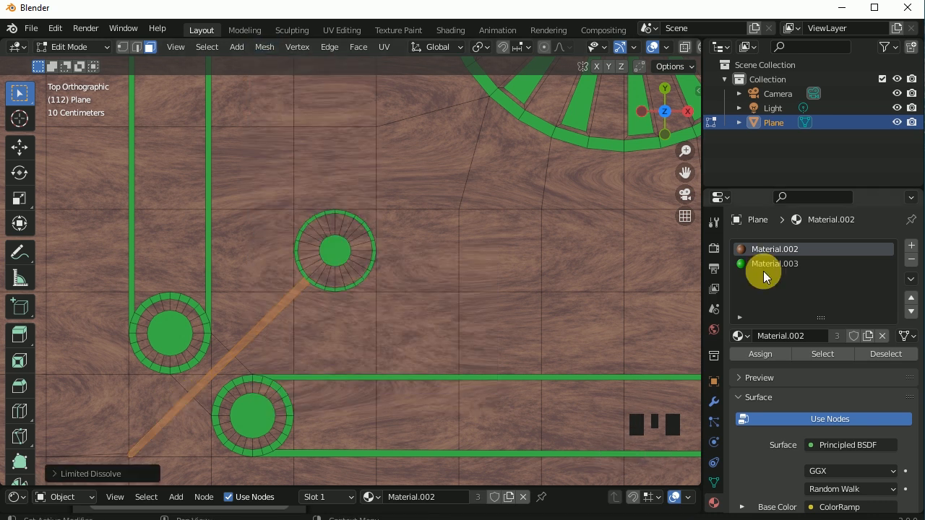
left_click(763, 264)
left_click(761, 354)
- Knife-cut two close parallel diagonal lines at the -X/+Y corner, from the small inner circle outwards between the two border circles
middle_click_drag(421, 98, 444, 471, "shift")
key("k")
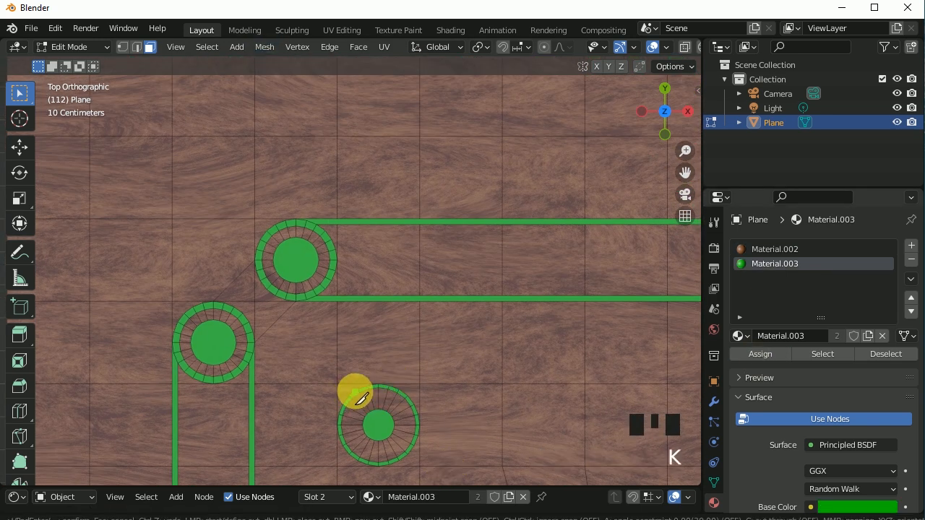
left_click(354, 391)
left_click(176, 218)
key("Return")
key("k")
left_click(350, 397)
left_click(172, 224)
key("Return")
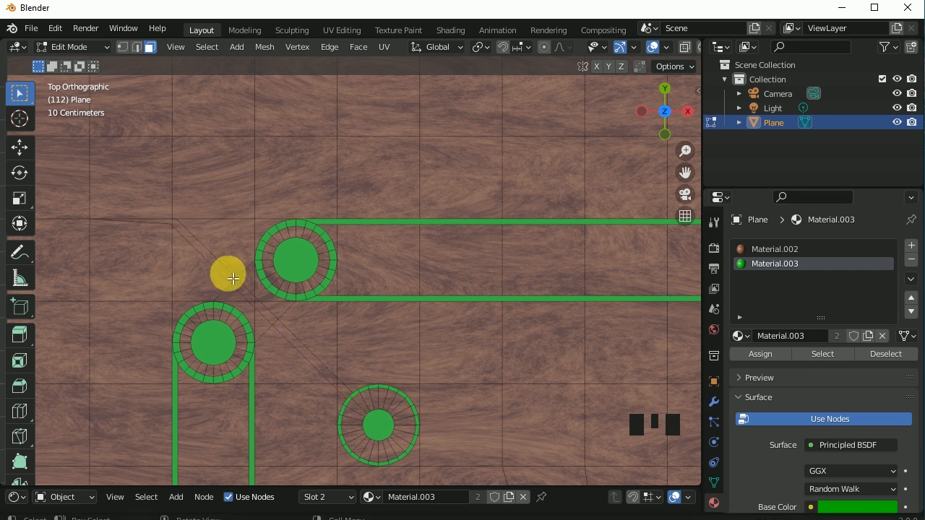
- Select the thin diagonal strip's faces at the -X/+Y corner, apply Limited Dissolve and assign Material.003 to them
left_click(234, 280)
left_click(253, 298, "shift")
left_click(265, 307, "shift")
scroll(263, 305, "up", 4)
left_click(152, 338, "shift")
left_click(206, 384, "shift")
left_click(216, 386, "shift")
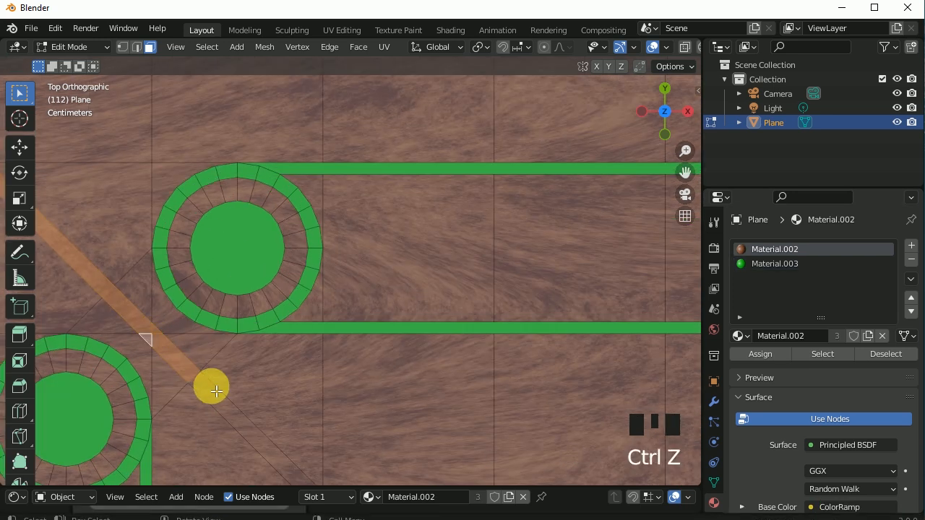
left_click(215, 386, "shift")
left_click(222, 396, "shift")
scroll(357, 448, "down", 4)
middle_click_drag(397, 386, 329, 298, "shift")
scroll(329, 298, "up", 5)
left_click(151, 333, "shift")
left_click(146, 338, "shift")
left_click(158, 341, "shift")
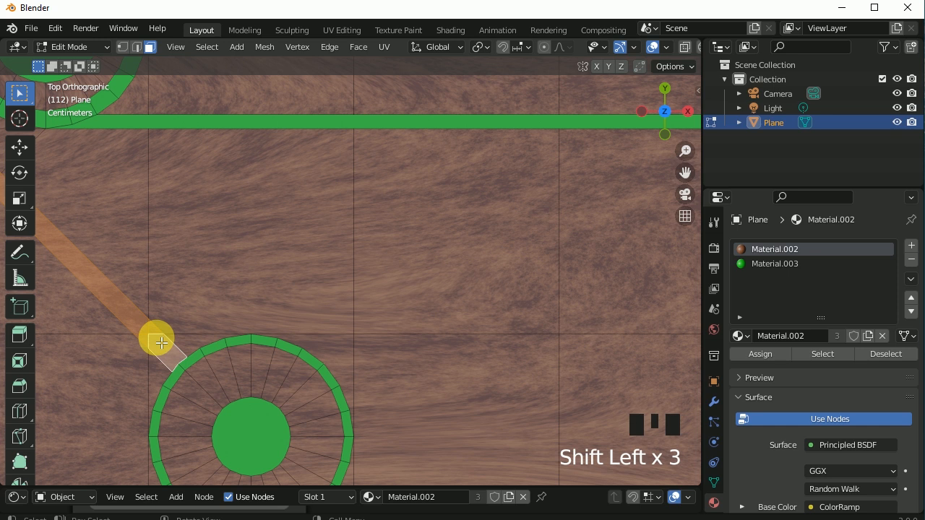
left_click(262, 53)
mouse_move(291, 384)
left_click(412, 304)
left_click(778, 265)
left_click(762, 354)
- Knife-cut two close parallel diagonal lines at the +X/+Y corner, from the small inner circle outwards between the two border circles
scroll(477, 329, "down", 5)
middle_click_drag(477, 329, 244, 323, "shift")
middle_click_drag(499, 371, 195, 363, "shift")
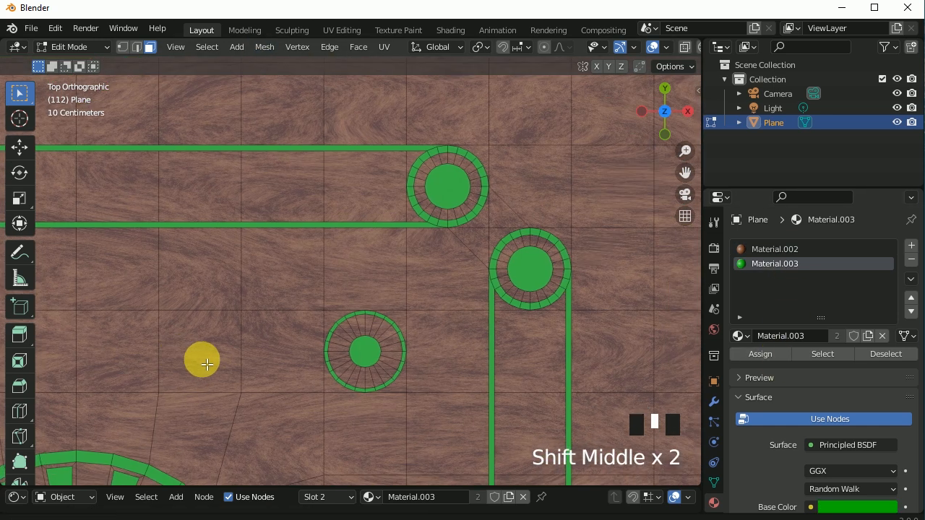
key("k")
left_click(379, 318)
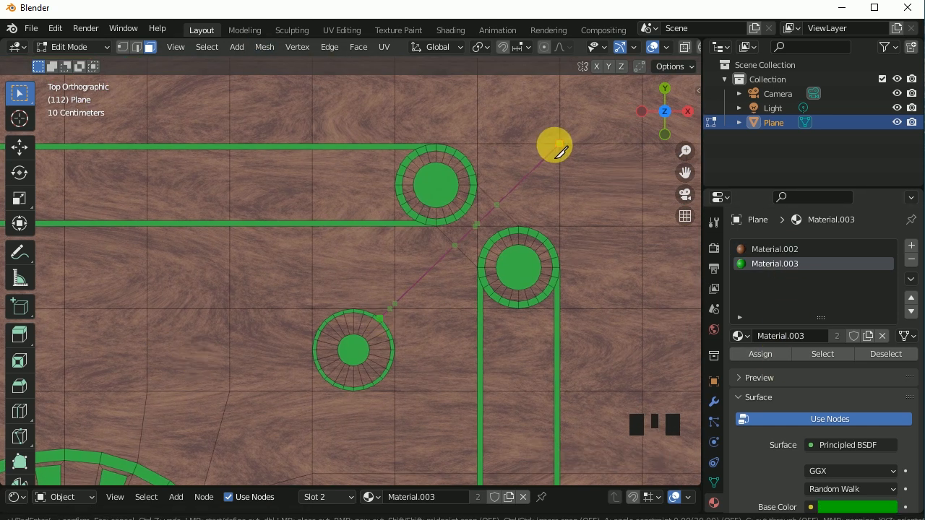
key("Return")
key("k")
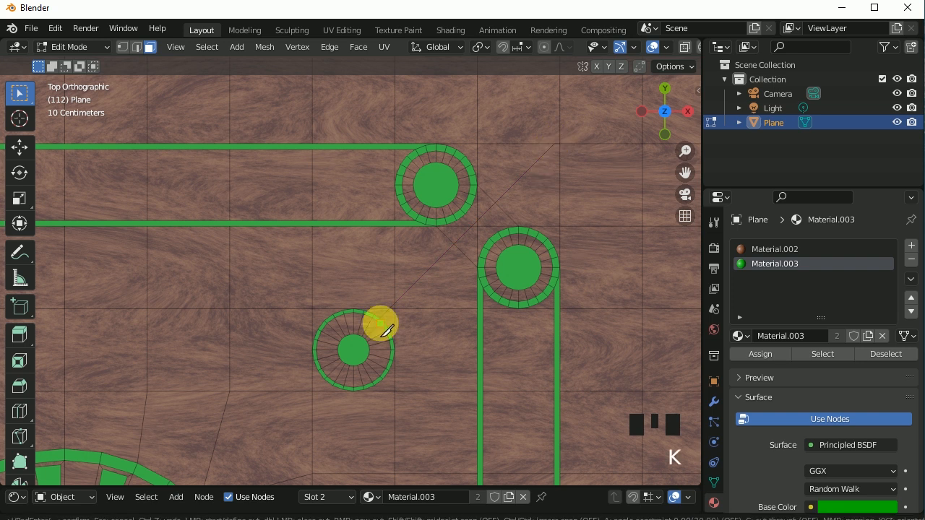
left_click(384, 321)
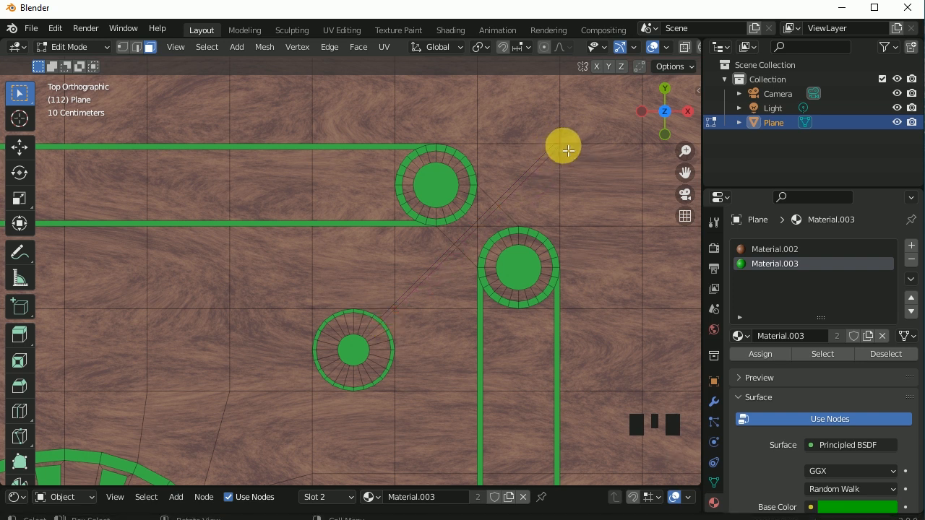
- Select the thin diagonal strip's faces at the +X/+Y corner, assign Material.003 to them and apply Limited Dissolve
left_click(533, 176, "shift")
left_click(494, 215, "shift")
scroll(483, 263, "up", 3)
left_click(552, 213, "shift")
left_click(568, 190, "shift")
left_click(525, 244, "shift")
left_click(431, 333, "shift")
left_click(418, 345, "shift")
left_click(773, 263)
left_click(740, 355)
left_click(265, 46)
mouse_move(289, 381)
left_click(430, 301)
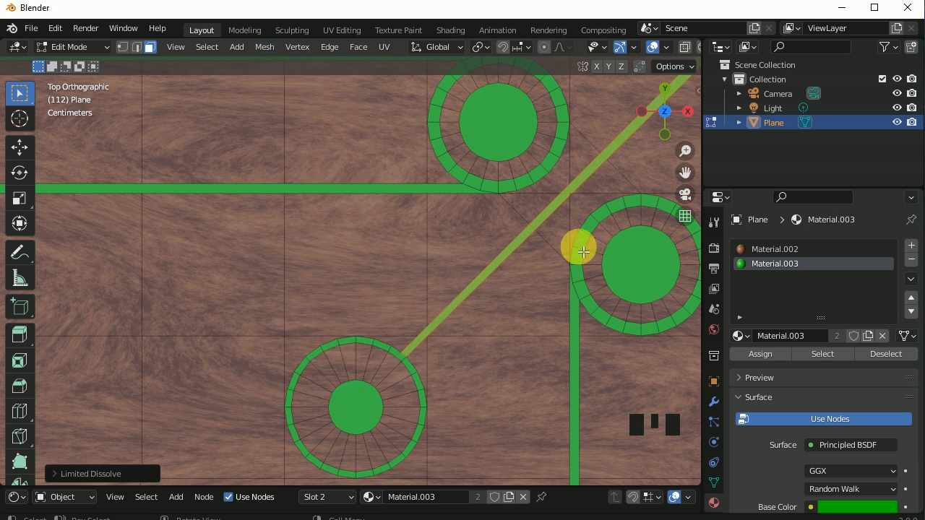
- Add the leftover sliver face beside the +X/+Y diagonal strip to the selection and apply Limited Dissolve again
double_click(577, 195)
middle_click_drag(577, 194, 521, 231, "shift")
scroll(573, 187, "up", 4)
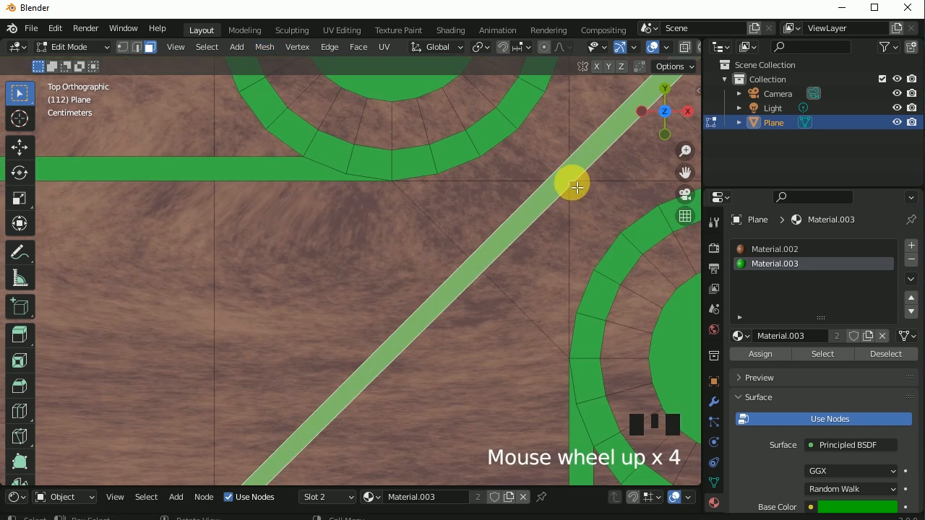
left_click(576, 188, "shift")
left_click(265, 46)
mouse_move(289, 382)
left_click(430, 300)
scroll(595, 274, "down", 8)
middle_click_drag(595, 275, 527, 242, "shift")
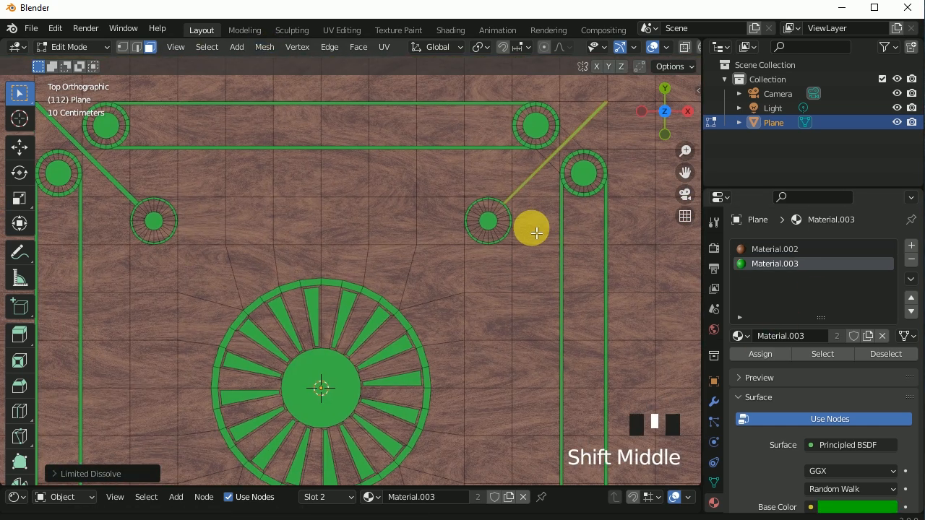
- Switch to Object Mode and frame the whole plane to examine the green pattern
left_click(98, 49)
left_click(69, 62)
scroll(413, 316, "down", 4)
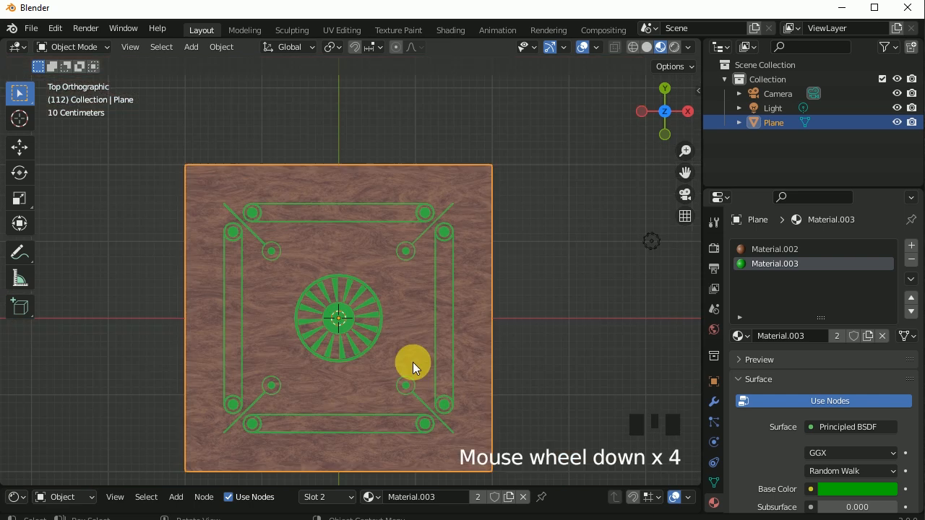
middle_click_drag(412, 315, 415, 298, "shift")
scroll(490, 355, "up", 2)
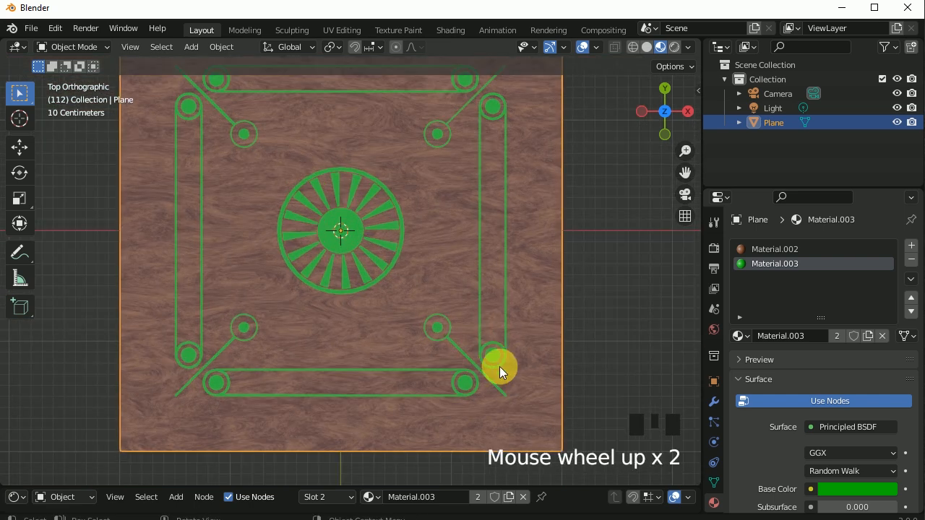
key("KP_Decimal")
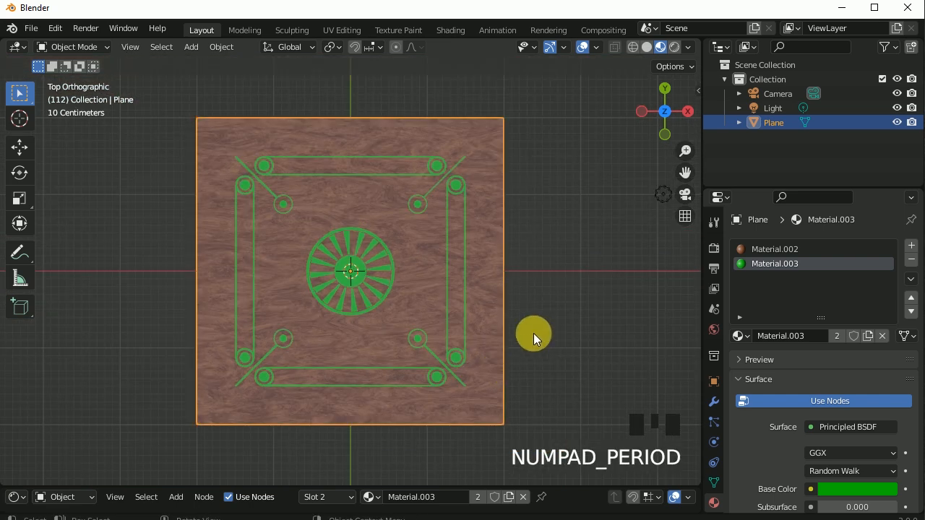
- Select the board's four outermost corner faces in Edit Mode and subdivide them
key("Tab")
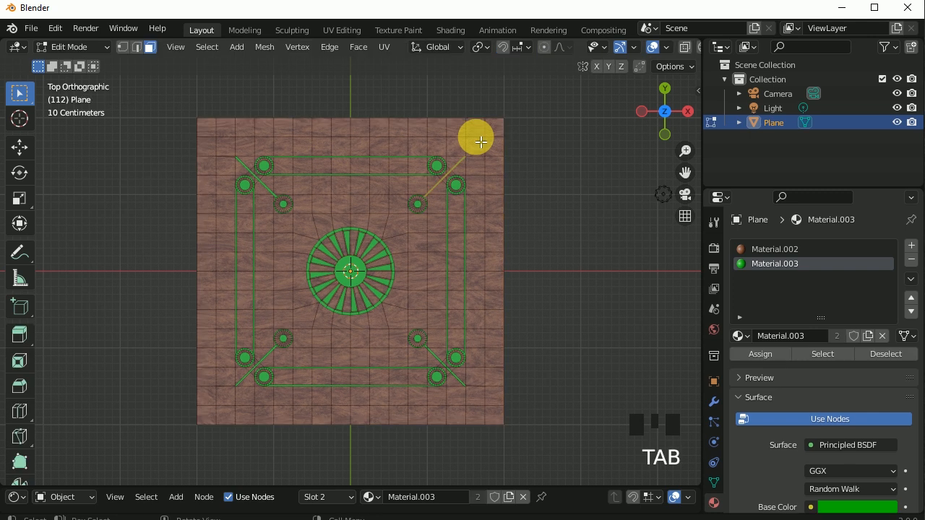
left_click(492, 130)
left_click(206, 128, "shift")
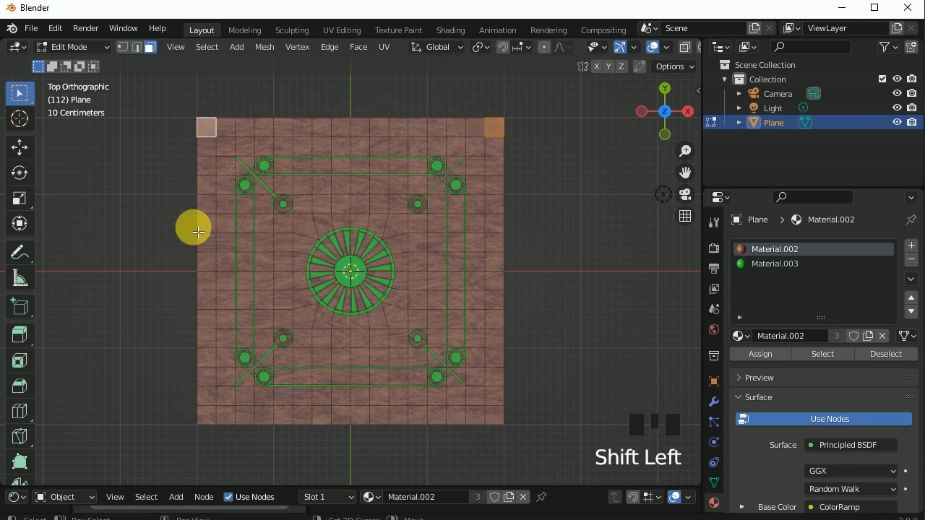
left_click(206, 420, "shift")
left_click(494, 417, "shift")
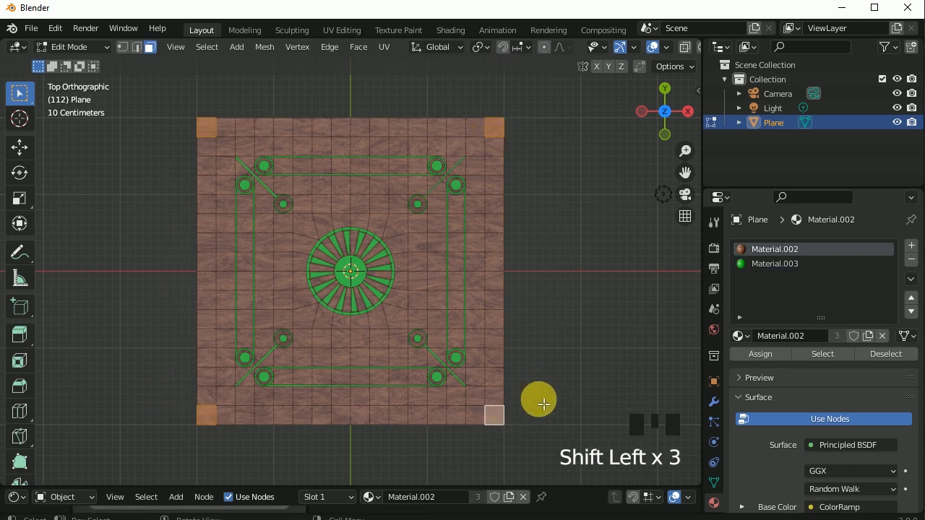
middle_click_drag(541, 428, 535, 364, "shift")
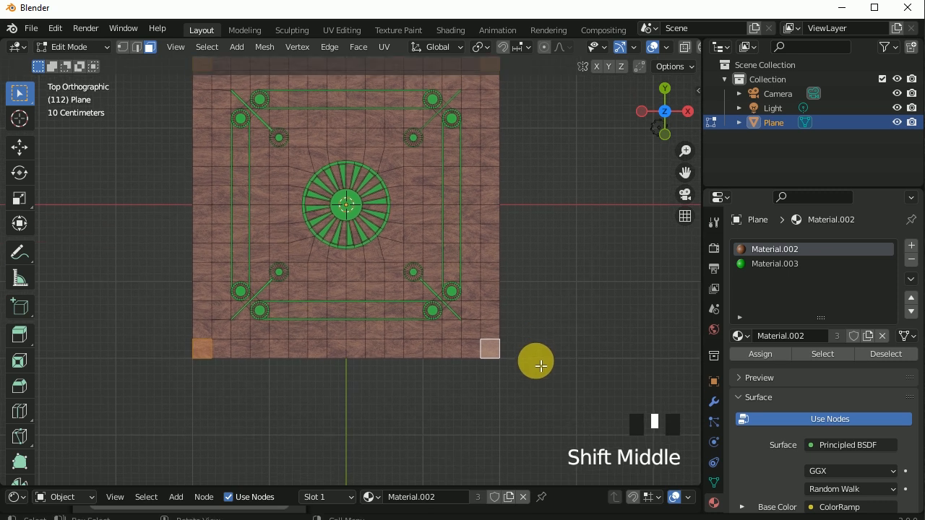
scroll(535, 363, "up", 3)
middle_click_drag(628, 405, 462, 310, "shift")
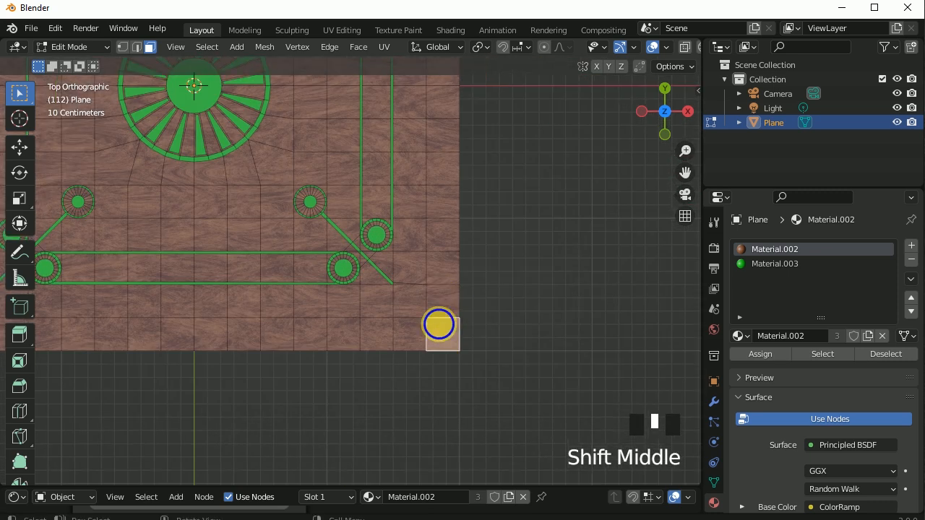
right_click(438, 321)
left_click(418, 248)
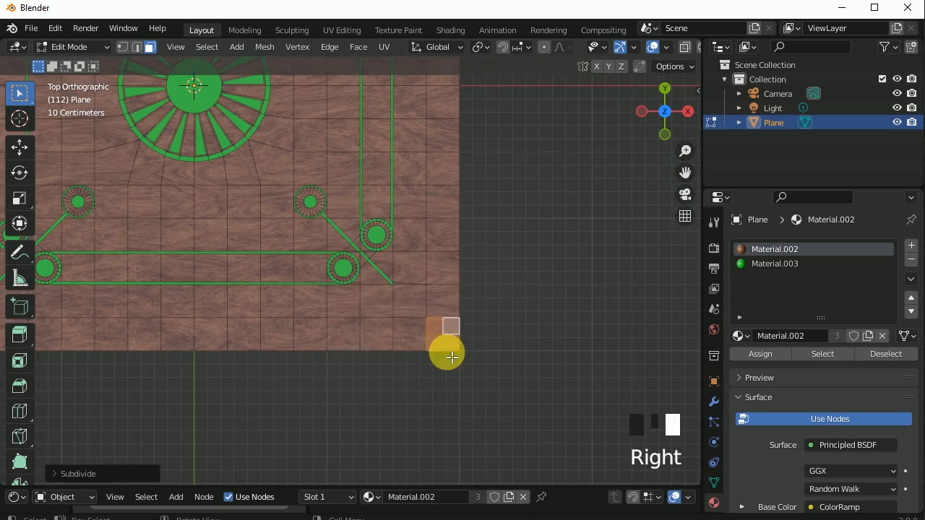
- Select the centre vertex of each subdivided corner face and vertex-bevel all four into circles that reach the face edges
left_click(122, 46)
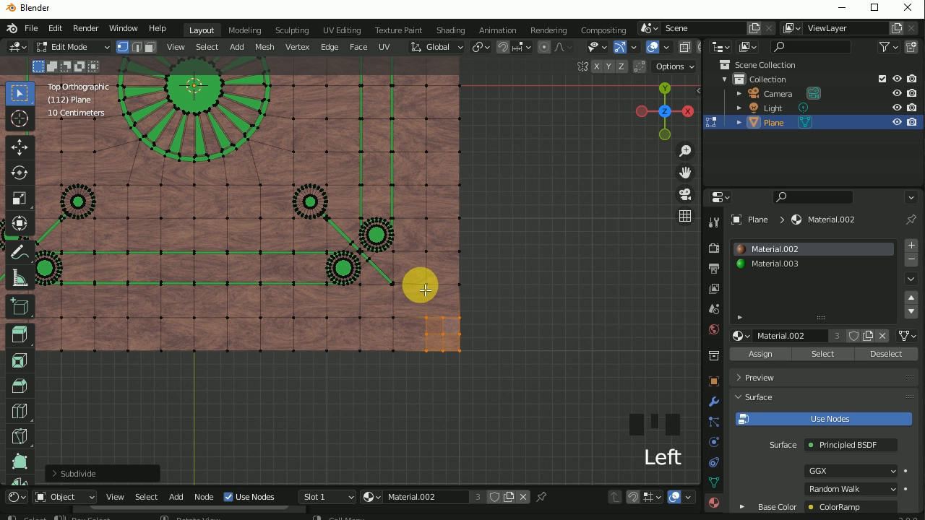
left_click(449, 343)
scroll(557, 405, "down", 4)
middle_click_drag(416, 194, 464, 268, "shift")
left_click(203, 133, "shift")
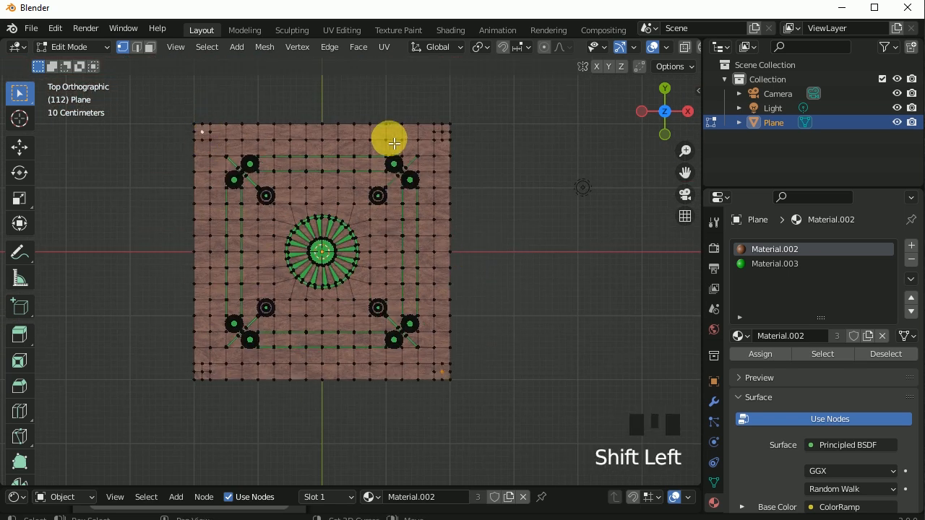
left_click(442, 131, "shift")
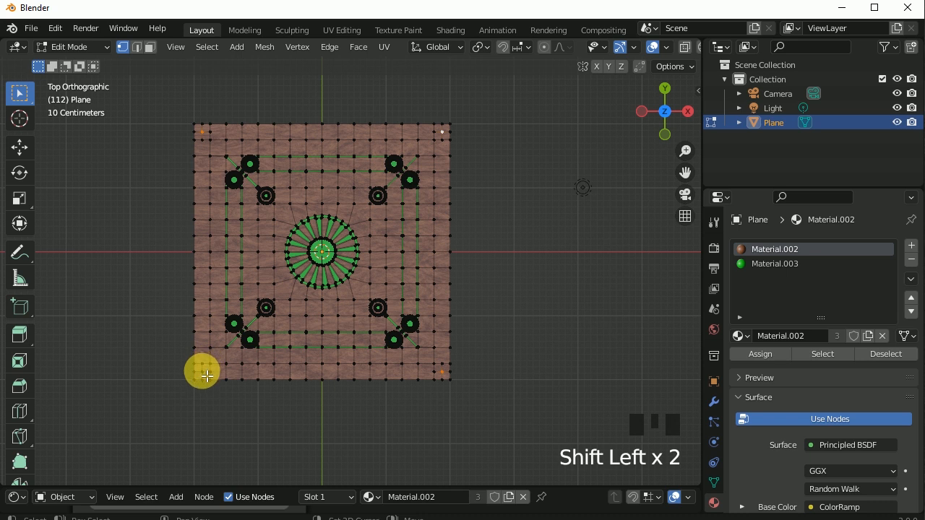
scroll(167, 412, "up", 2)
middle_click_drag(273, 391, 352, 231, "shift")
scroll(318, 391, "up", 5)
scroll(305, 362, "up", 1)
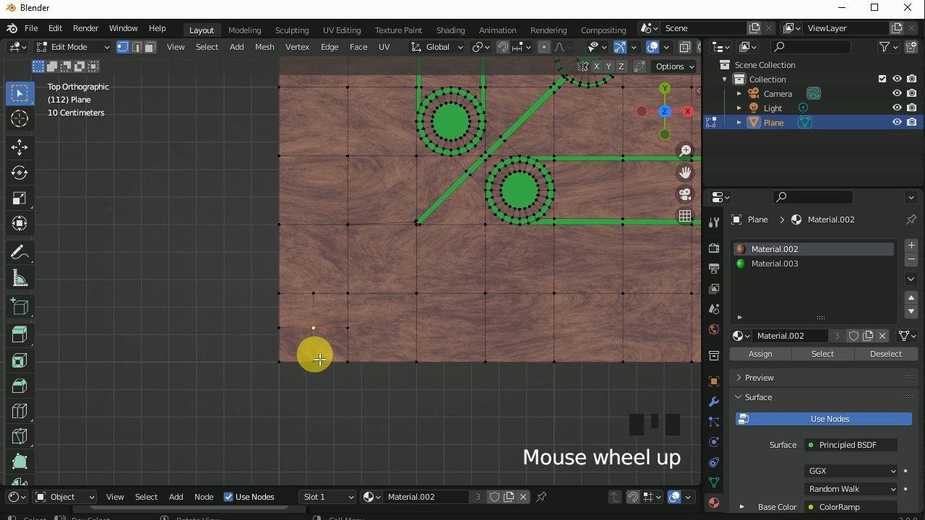
key("ctrl+shift+b")
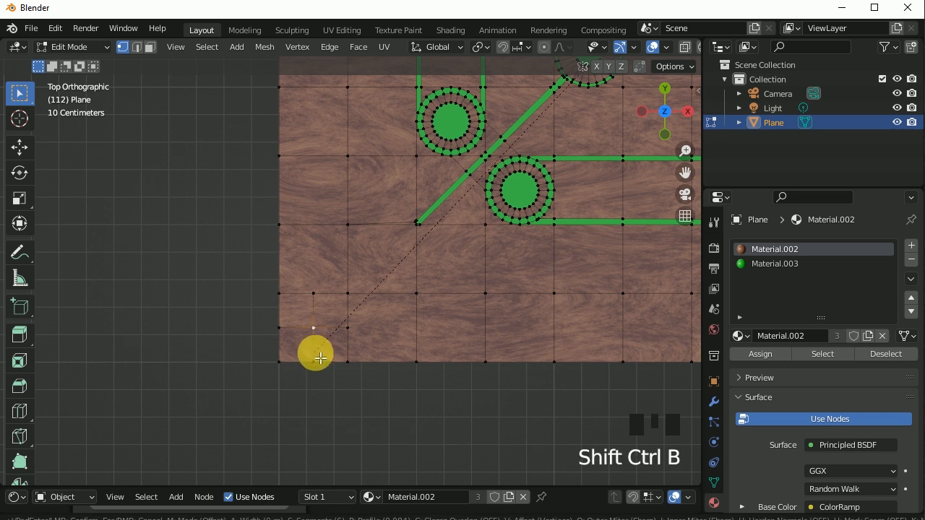
left_click(307, 407)
- Delete the four circular corner faces to open holes in the board and return to Object Mode
scroll(311, 404, "down", 5)
left_click(150, 47)
right_click(206, 110)
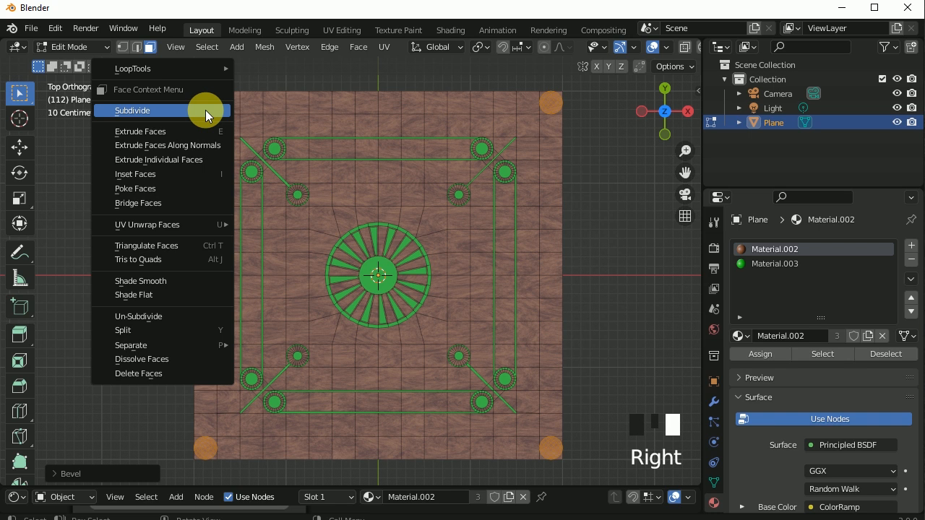
left_click(167, 377)
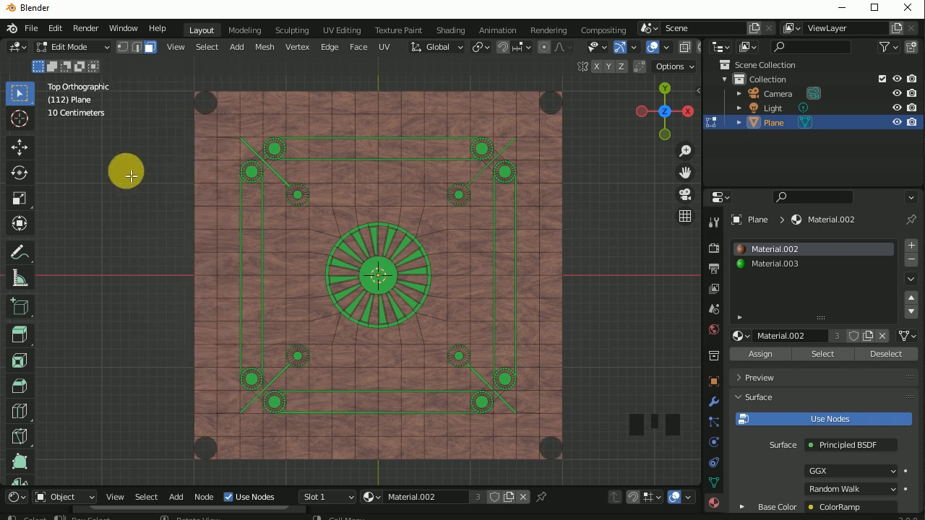
scroll(105, 48, "down", 2)
left_click(105, 47)
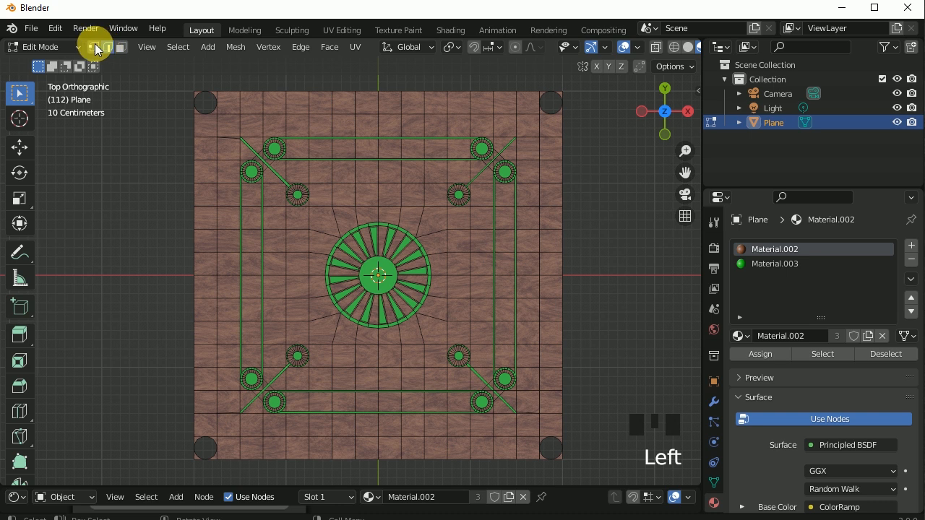
left_click(62, 46)
left_click(60, 65)
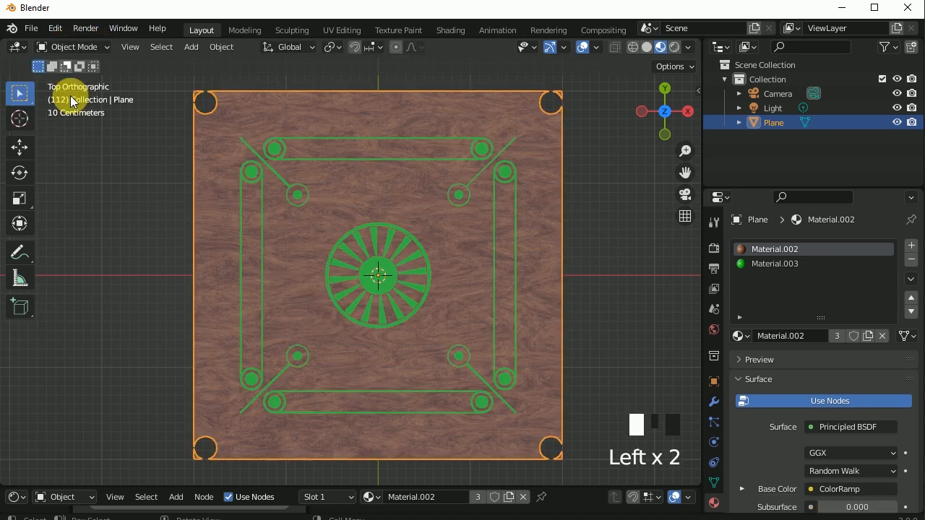
- Add a plane mesh at the board's centre and move it slightly below the board along Z
middle_click_drag(578, 373, 474, 277)
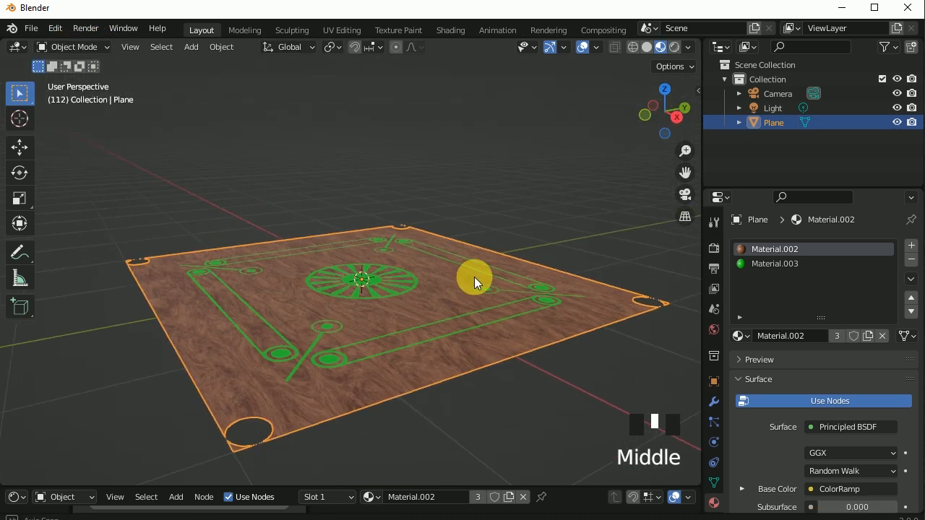
left_click(192, 53)
mouse_move(196, 63)
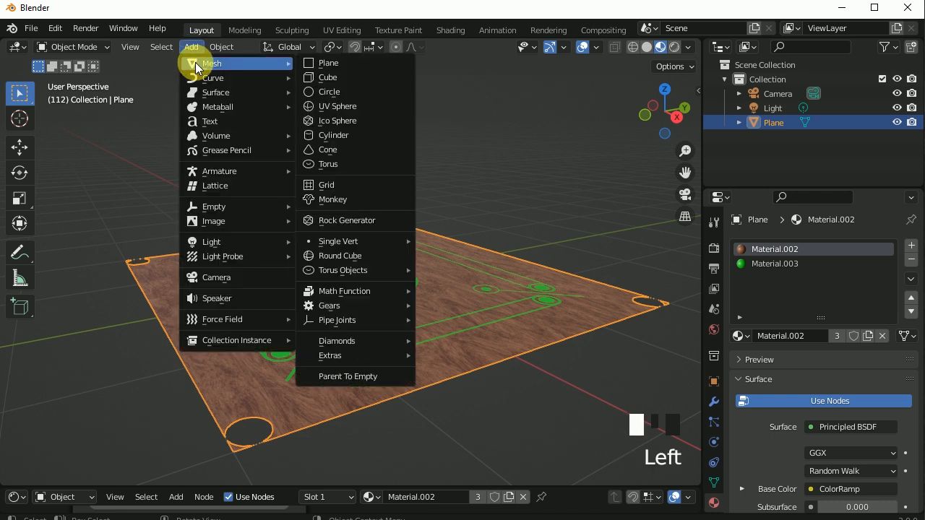
left_click(366, 62)
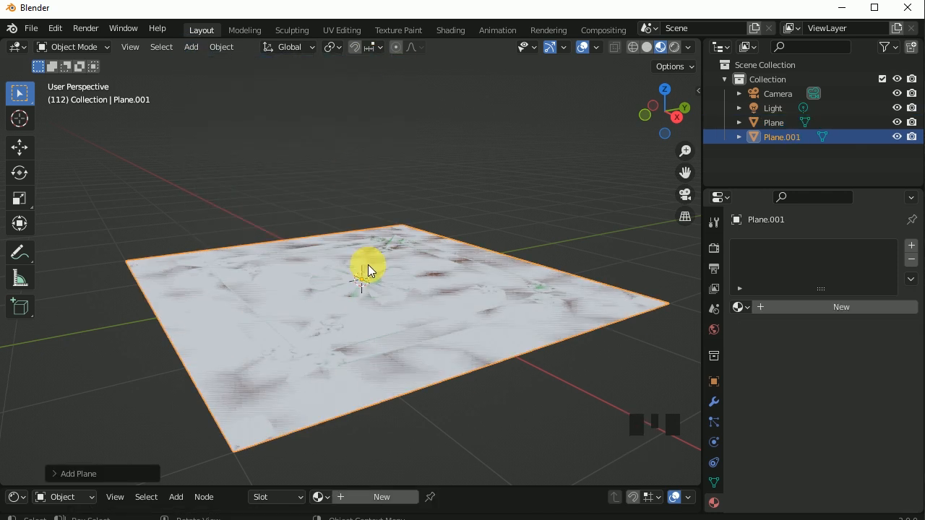
key("KP_1")
scroll(380, 267, "up", 1)
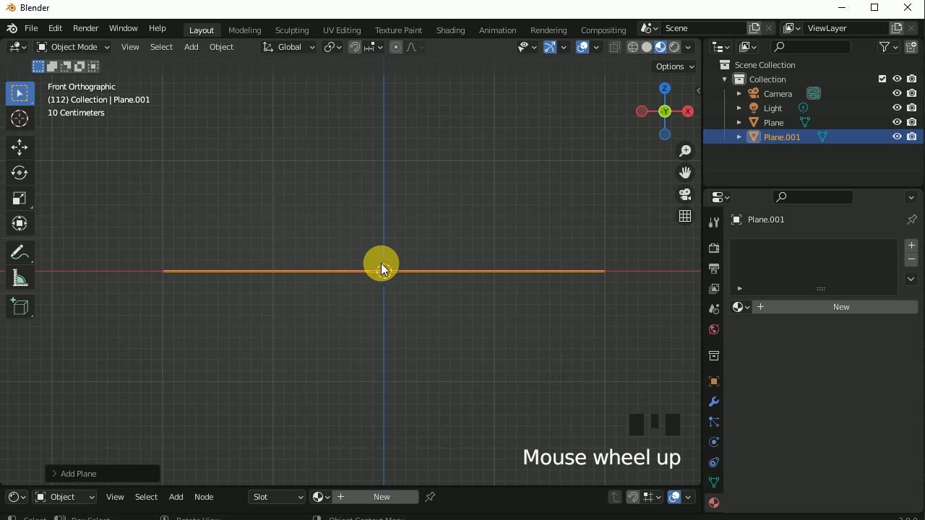
scroll(383, 246, "up", 2)
left_click(24, 148)
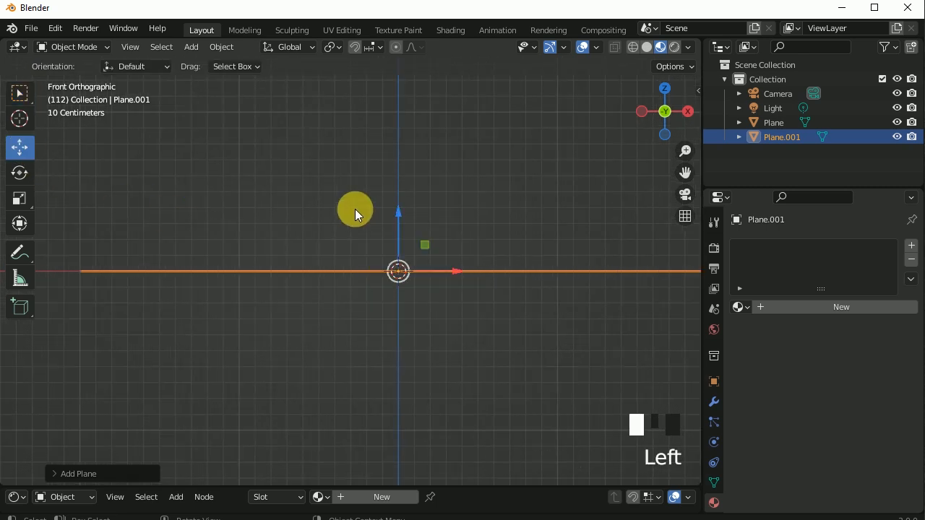
left_click_drag(397, 210, 398, 211)
middle_click_drag(482, 308, 446, 322)
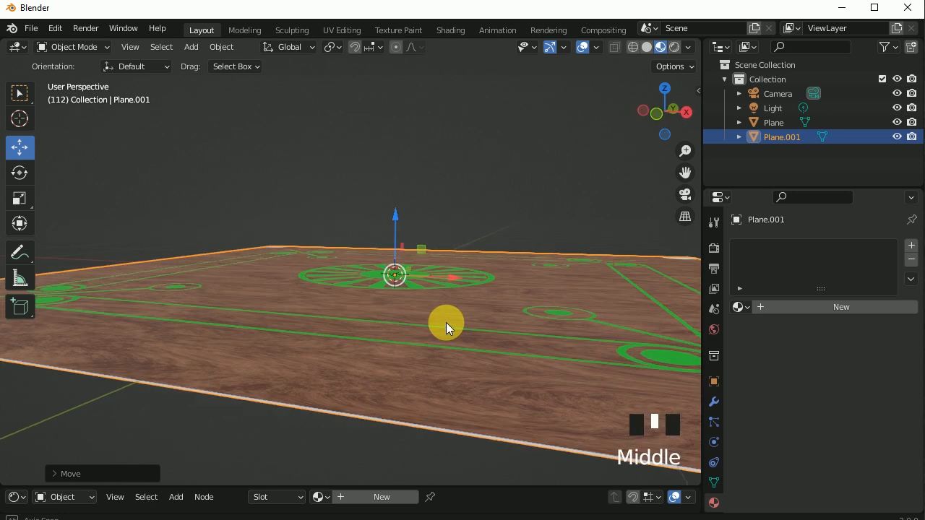
- Extrude the new plane downwards along Z into a thin slab, then return to Object Mode
left_click(69, 47)
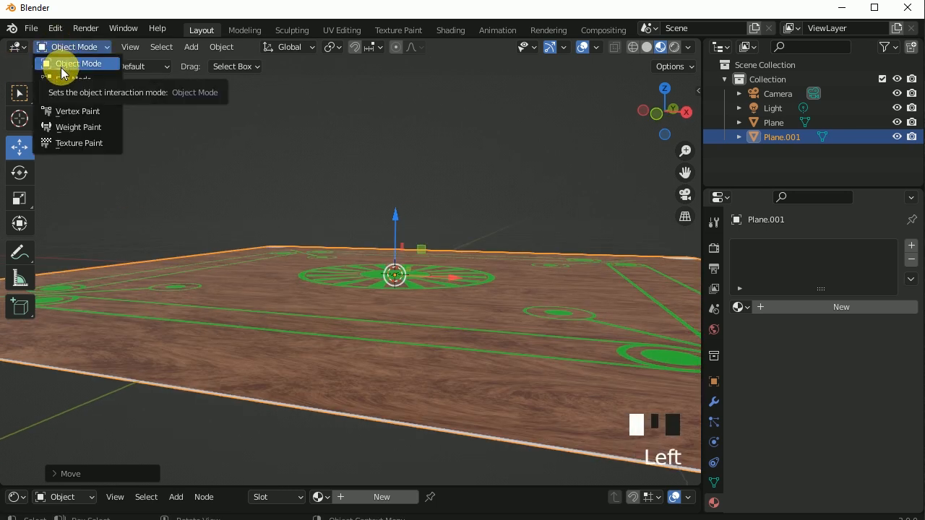
left_click(62, 78)
key("KP_1")
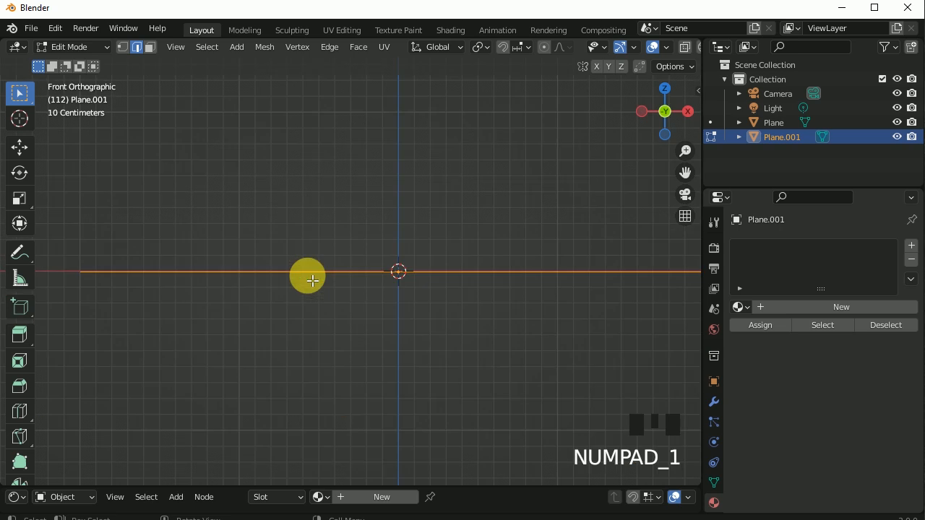
left_click(17, 307)
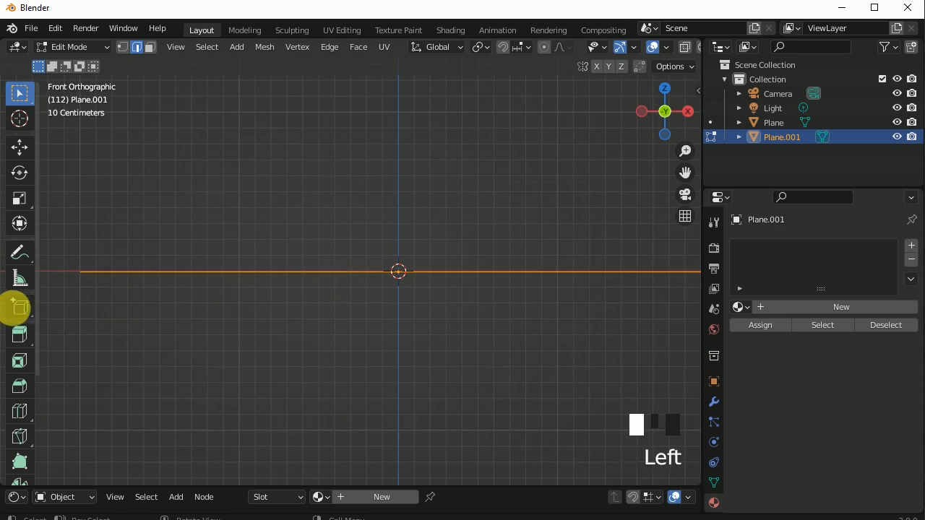
left_click(18, 337)
left_click_drag(398, 218, 407, 241)
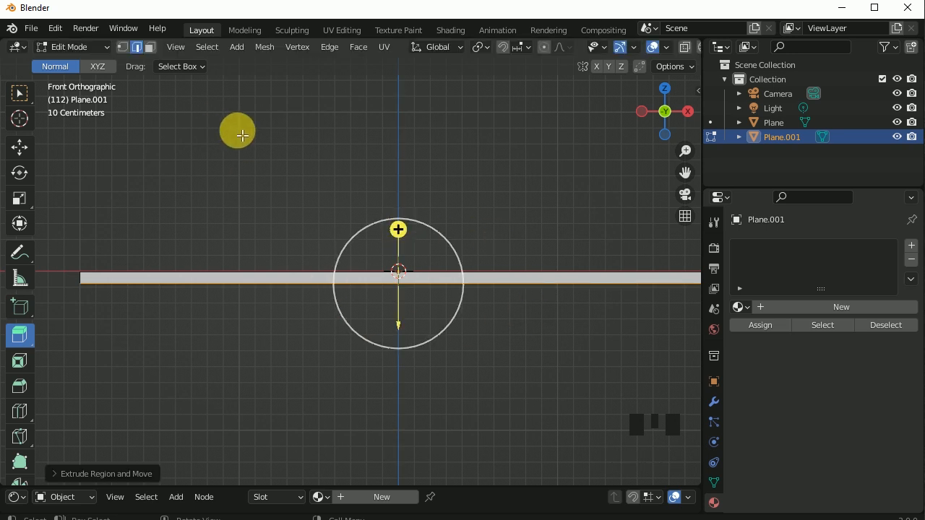
key("Tab")
- Scale the slab uniformly by about 1.0755 in top view so it forms a border around the board
key("KP_7")
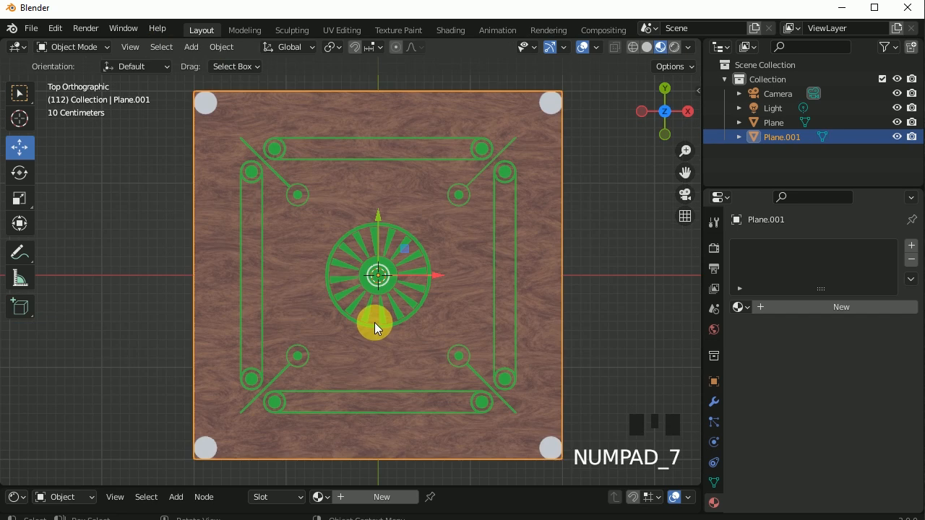
key("s")
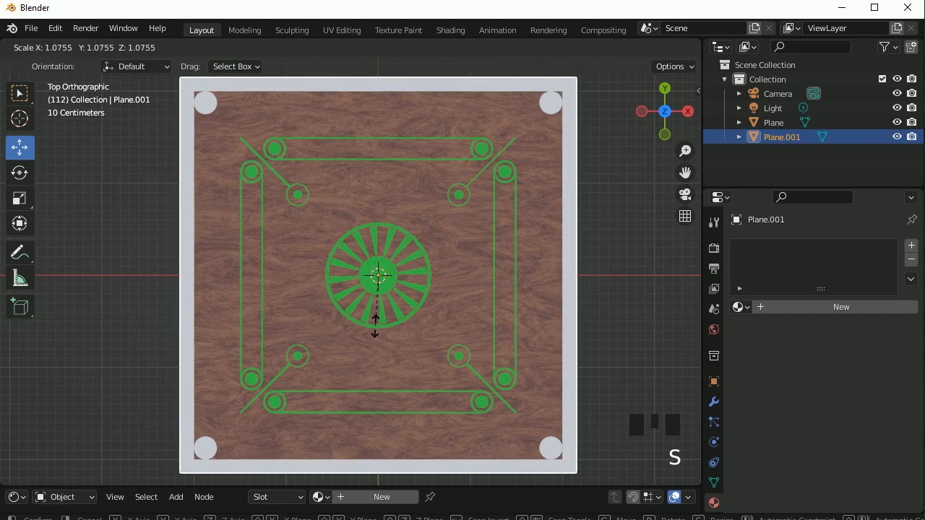
left_click(374, 325)
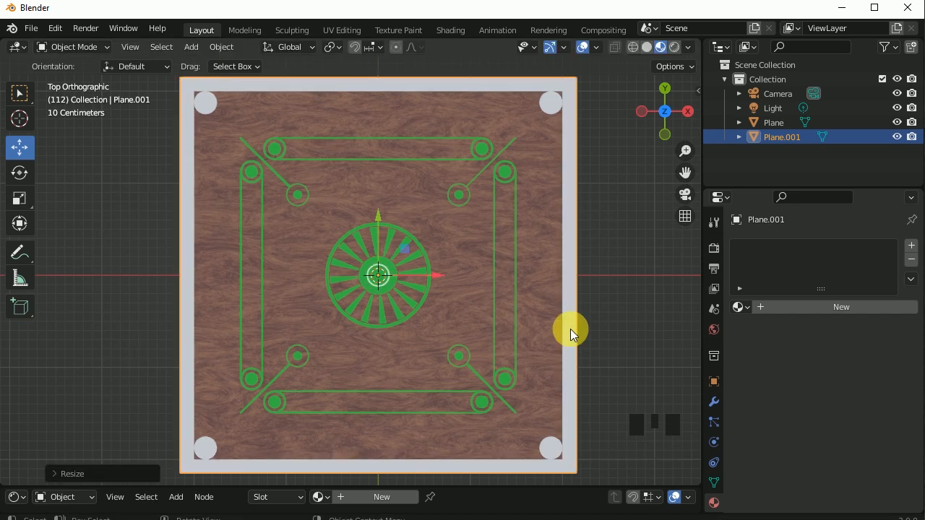
- Select the slab's top face in Edit Mode and inset it until its edge meets the board's outer edge
left_click(76, 47)
left_click(80, 78)
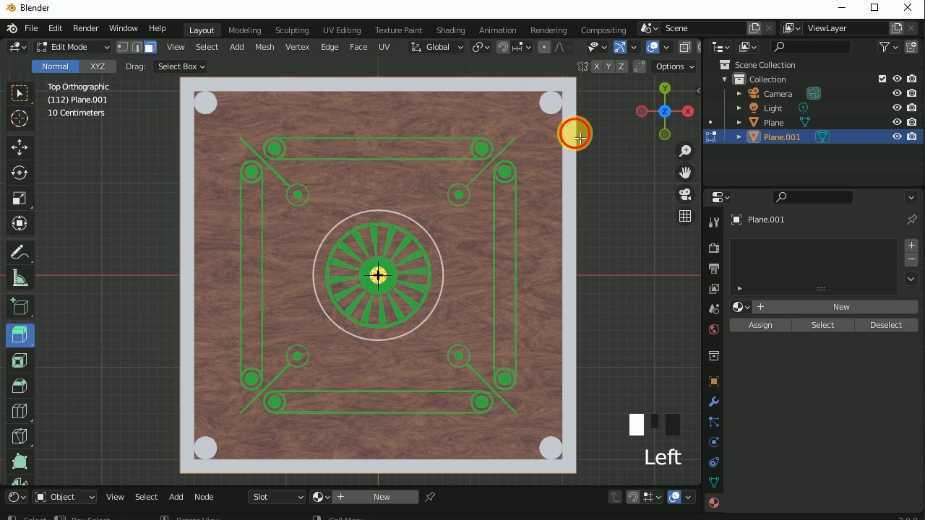
left_click(618, 334)
middle_click_drag(589, 433, 458, 315, "shift")
scroll(472, 357, "up", 5)
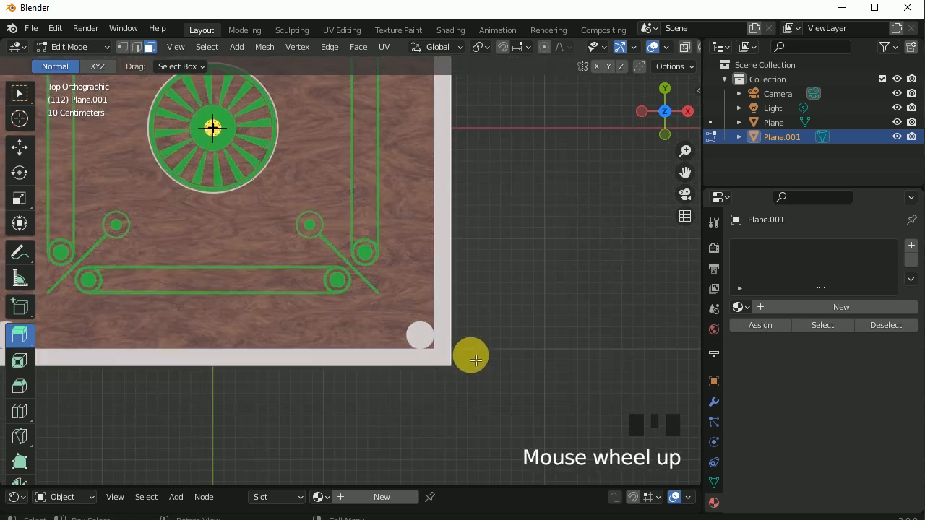
middle_click_drag(557, 407, 440, 308, "shift")
scroll(579, 351, "up", 5)
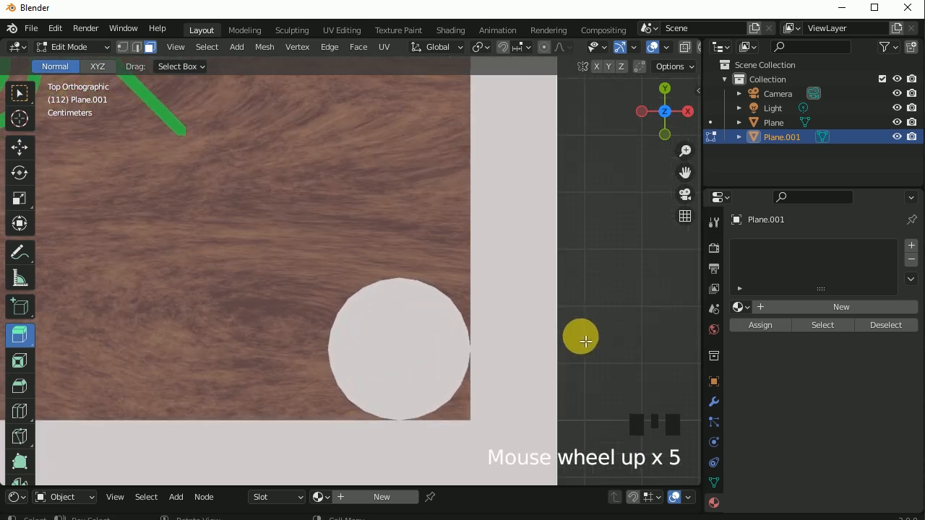
key("i")
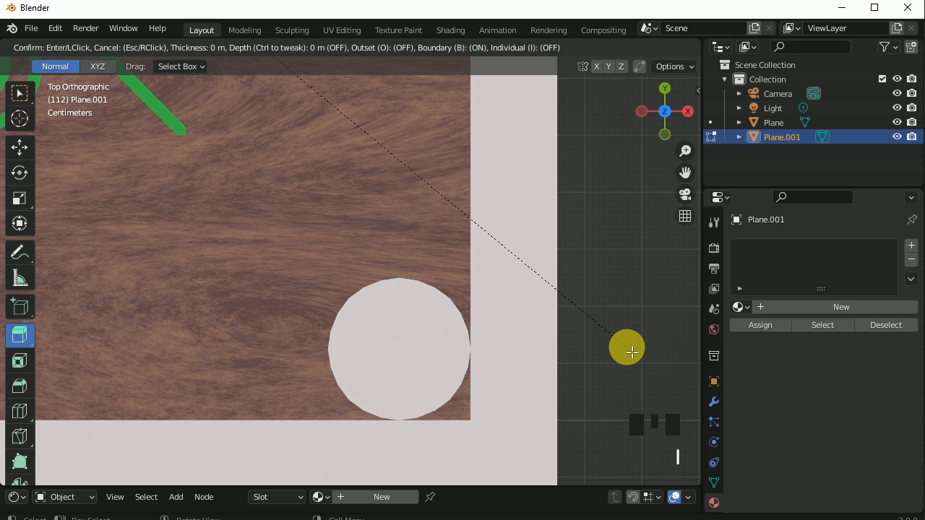
left_click(564, 300)
- Examine how the inset edge lines up with the board at the +X/-Y corner, from above and in perspective
scroll(582, 312, "down", 4)
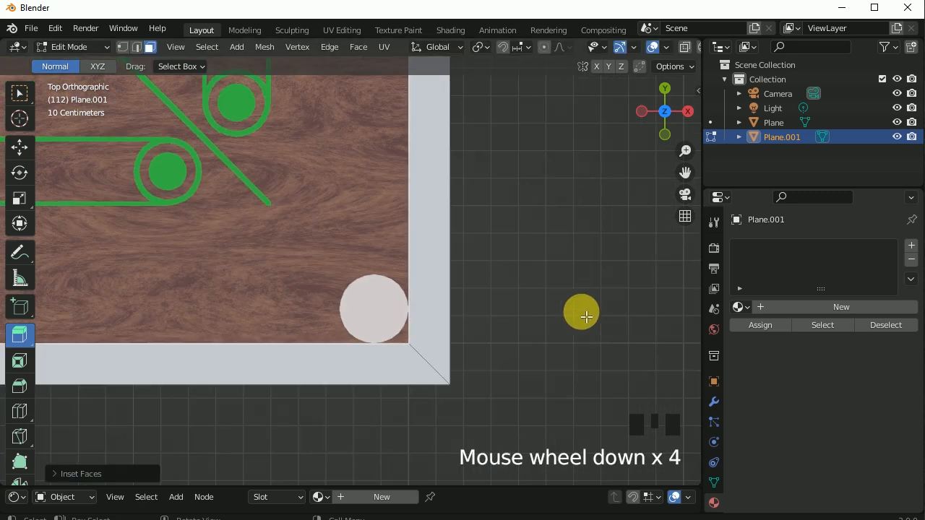
scroll(562, 322, "up", 2)
scroll(493, 409, "up", 4)
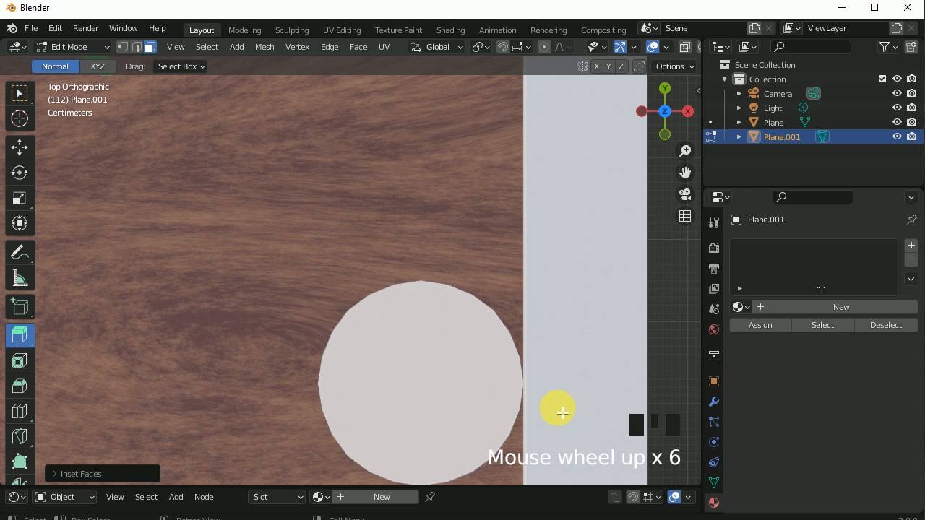
scroll(456, 279, "down", 2)
scroll(550, 419, "down", 1)
middle_click_drag(549, 420, 501, 325)
scroll(517, 297, "down", 2)
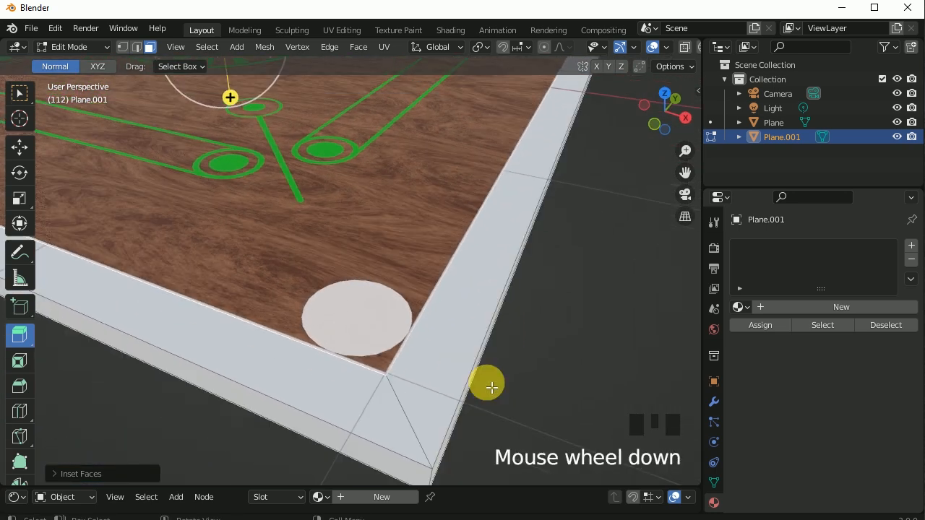
- Select the ring of border faces around the board and extrude it upwards along Z into a raised rim, then return to Object Mode
scroll(492, 387, "down", 3)
middle_click_drag(347, 388, 448, 366)
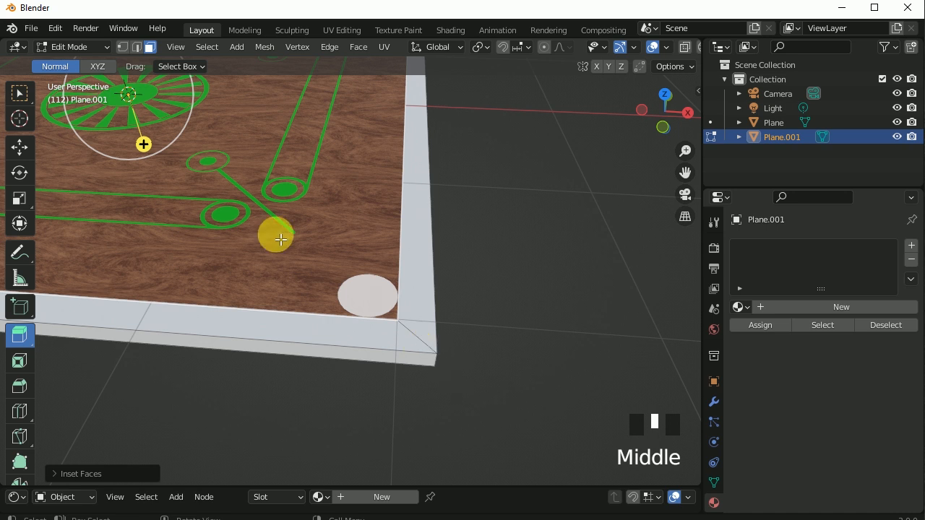
left_click(412, 340, "alt")
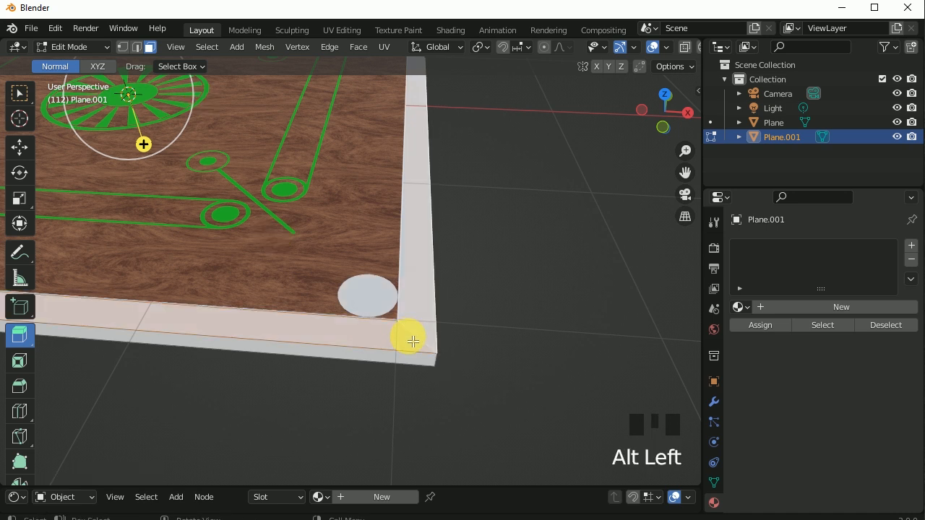
scroll(492, 366, "down", 3)
middle_click_drag(296, 234, 331, 241)
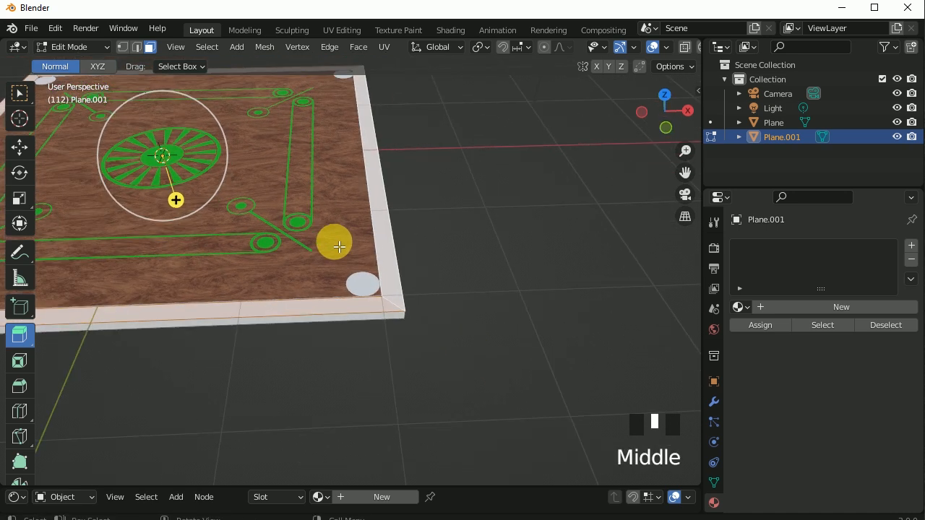
key("KP_7")
key("KP_3")
scroll(467, 360, "up", 5)
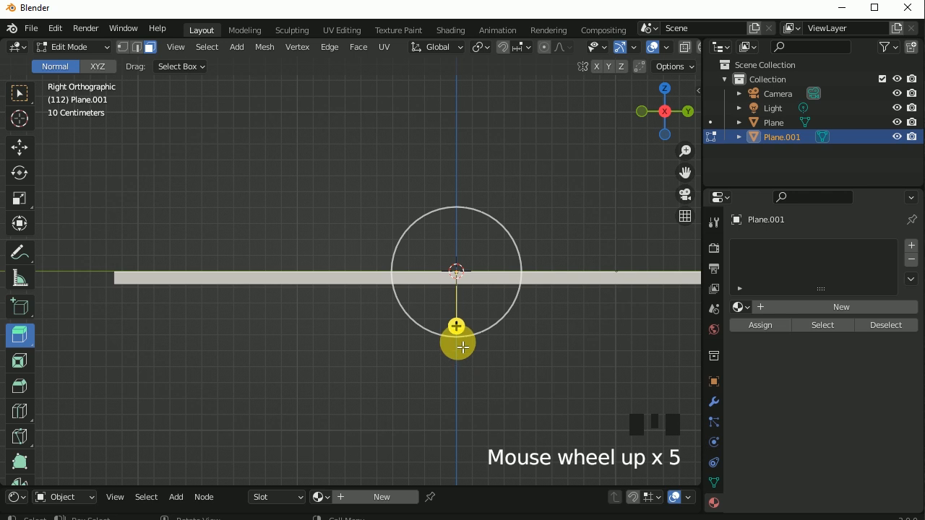
left_click_drag(457, 327, 469, 321)
middle_click_drag(351, 289, 268, 331)
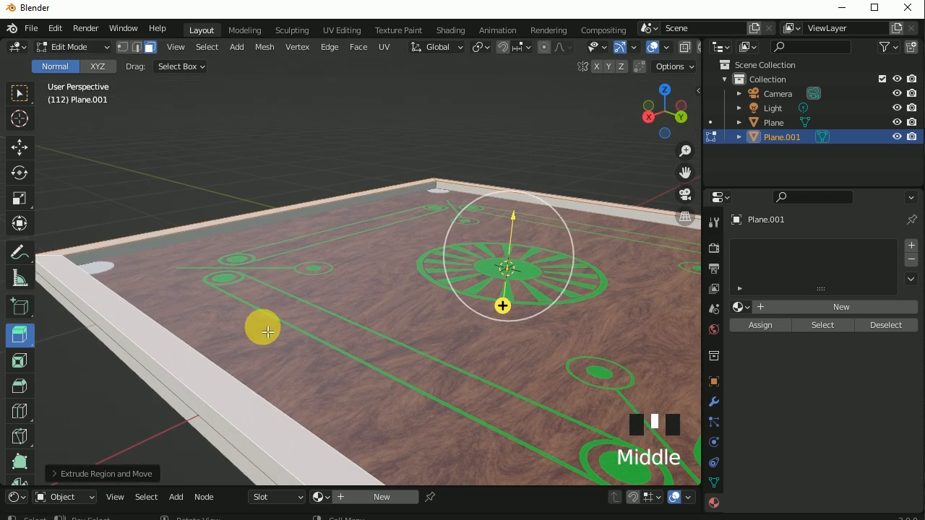
scroll(227, 285, "down", 2)
left_click(80, 49)
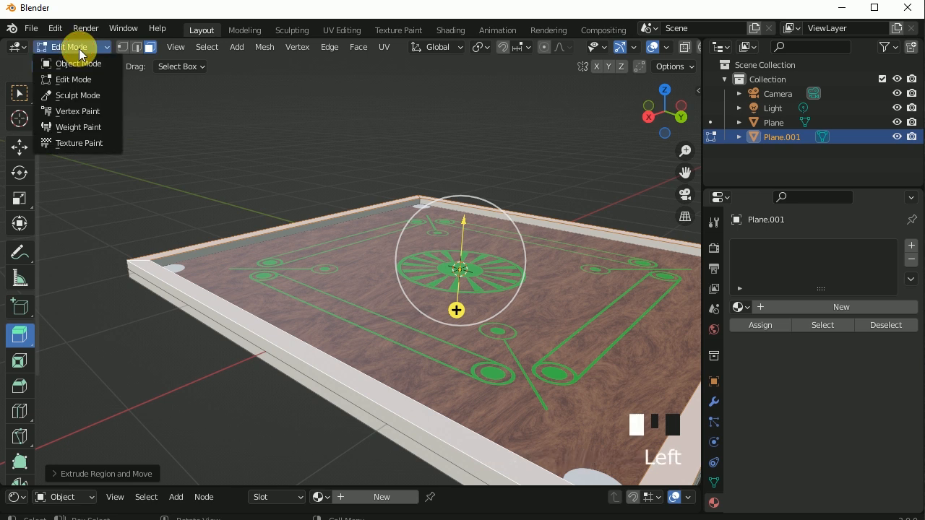
left_click(78, 64)
- Give the frame a new material and darken its base color to black, with V at 0.000
scroll(257, 289, "down", 1)
middle_click_drag(515, 371, 457, 377)
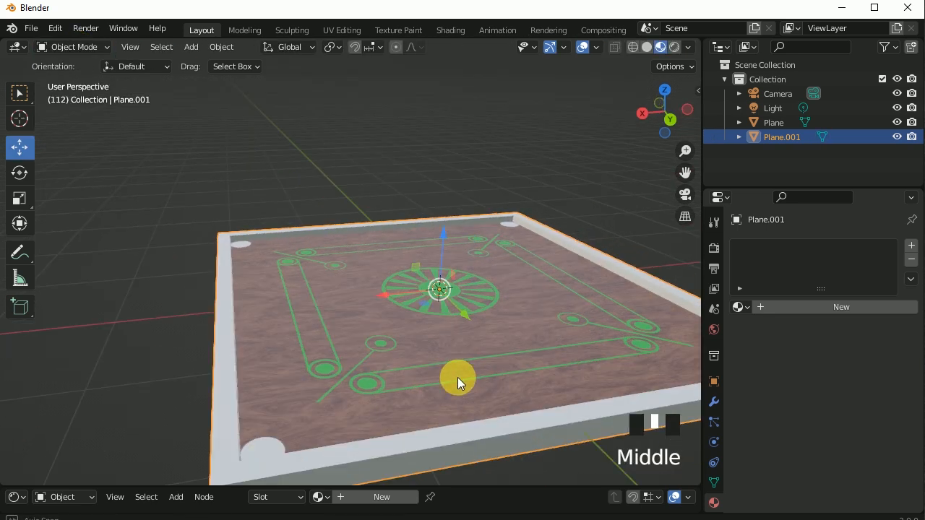
left_click(912, 247)
left_click(816, 305)
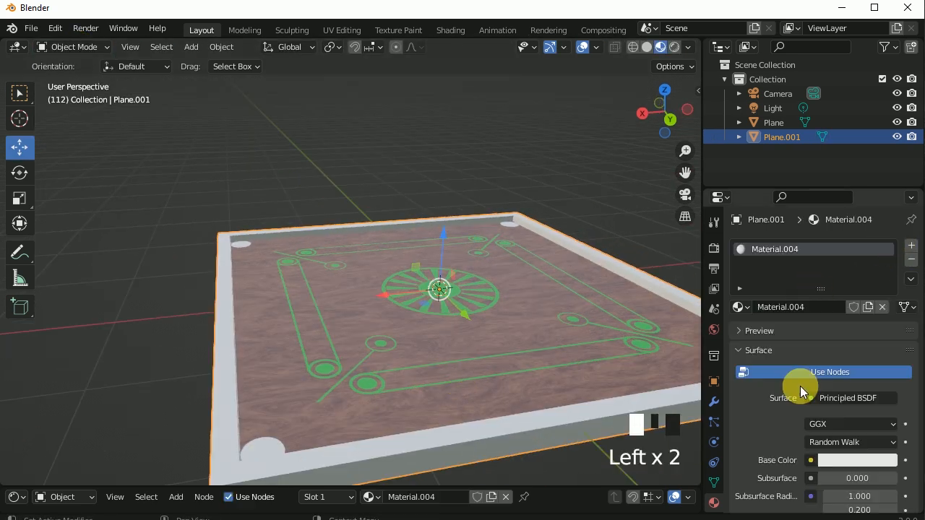
left_click(835, 458)
left_click_drag(888, 286, 877, 358)
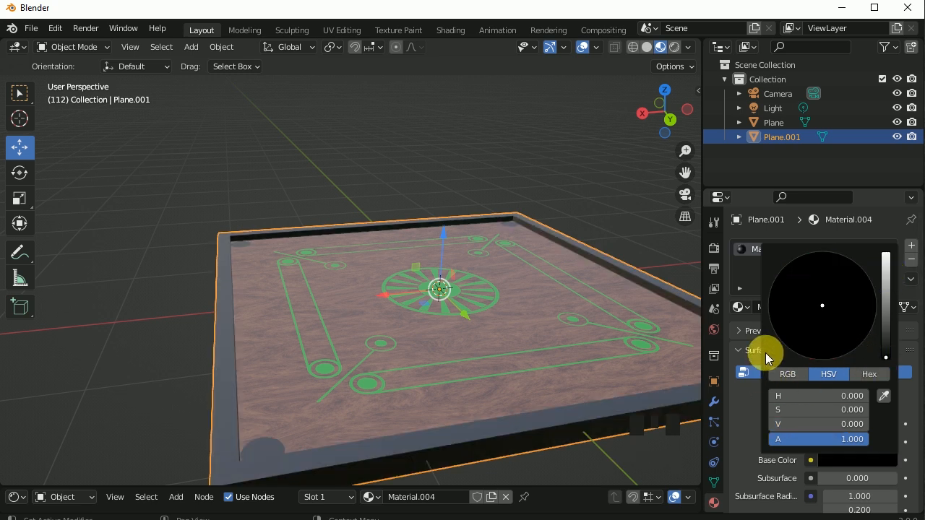
- Add a second material slot to the frame and assign the existing white "Material" to it
left_click(908, 245)
left_click(741, 336)
left_click(700, 359)
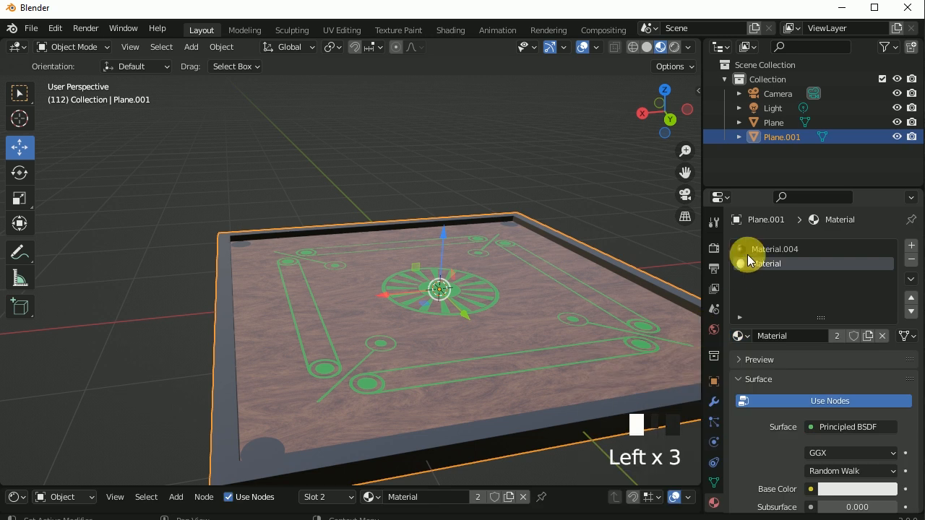
- Add a Bevel modifier to the frame and set its amount to 0.003 m
left_click(717, 396)
left_click(766, 246)
left_click(622, 302)
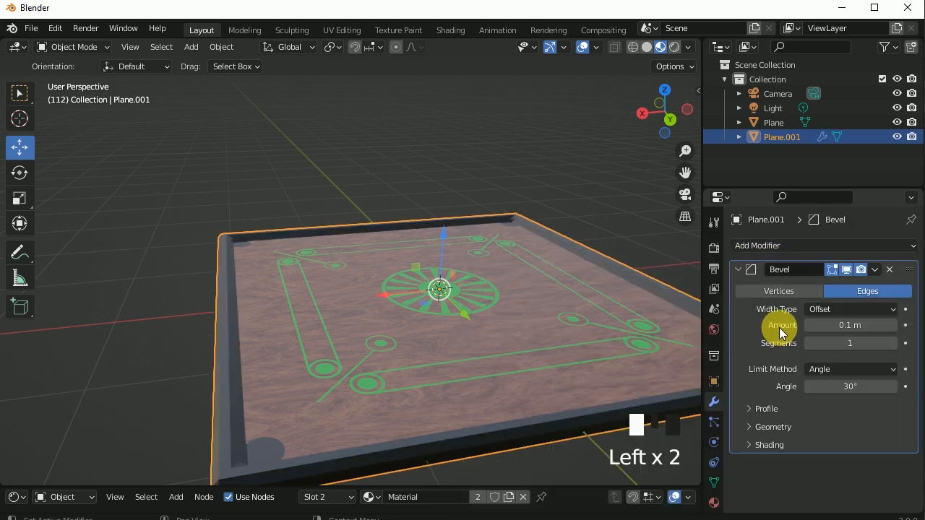
left_click(860, 326)
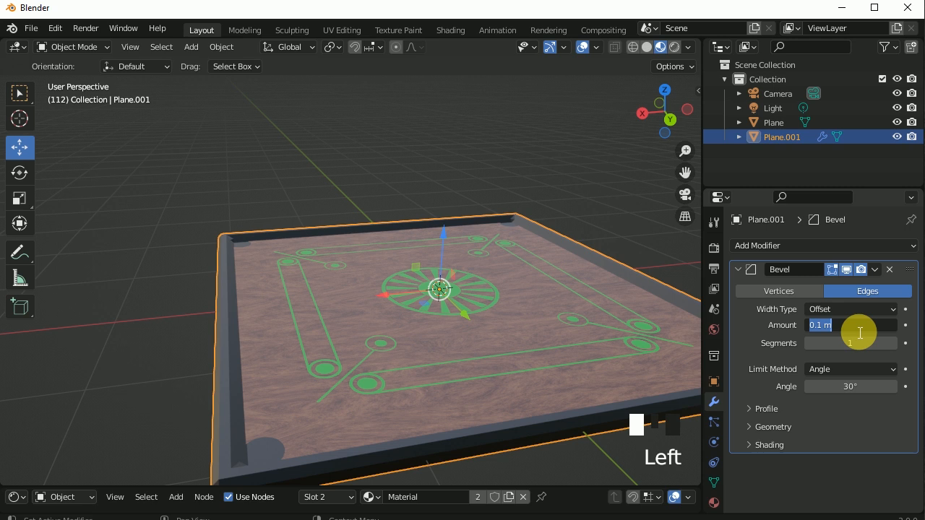
key("Return")
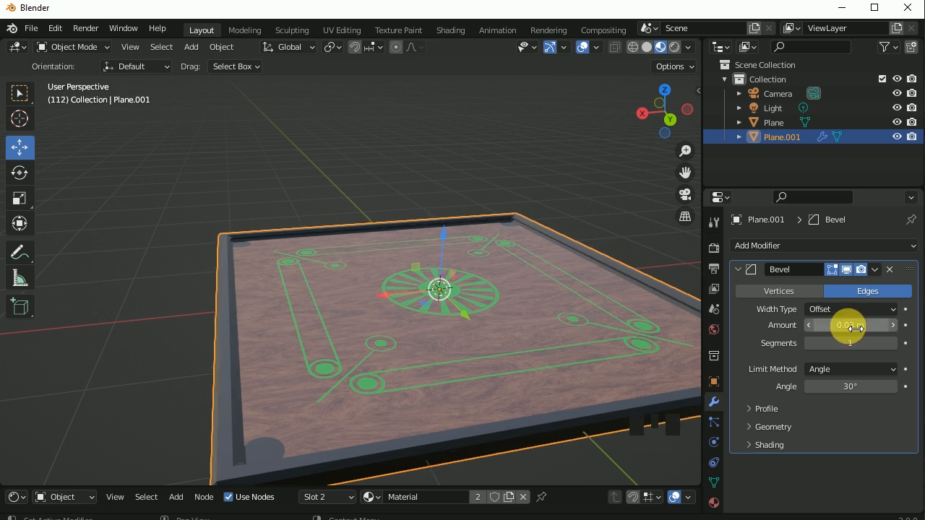
left_click(858, 330)
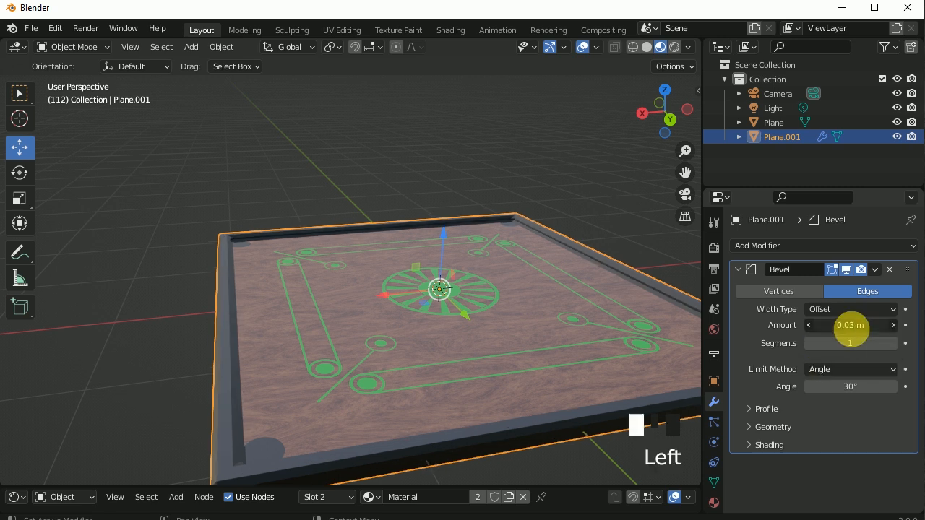
type(".003")
left_click(859, 335)
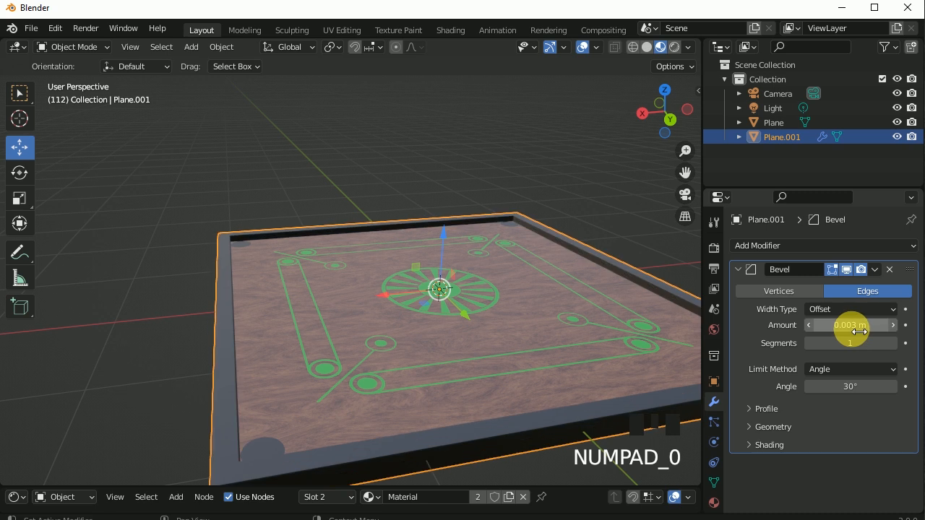
- Set the frame's bevel to 3 segments and an amount of 0.006 m
left_click(895, 344)
left_click(895, 344)
left_click(873, 326)
type(".006")
key("Return")
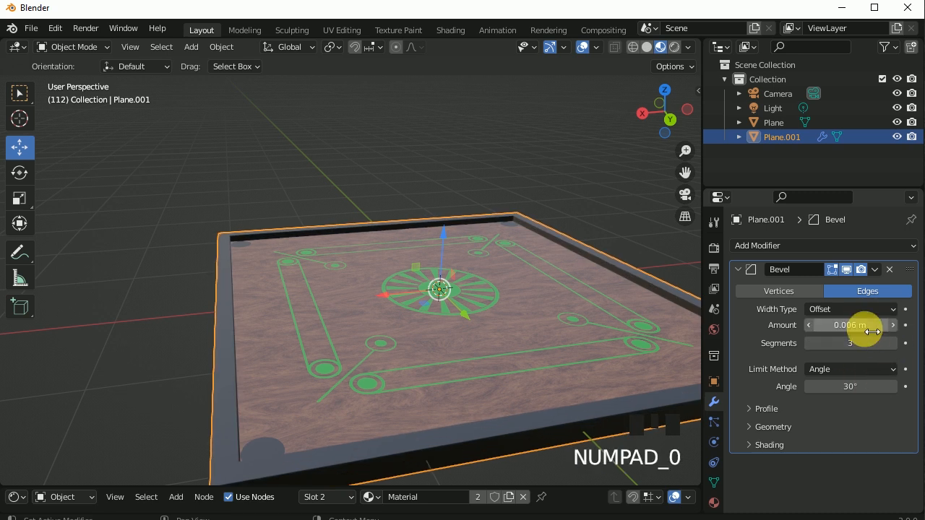
- Set the Bevel modifier's shading material index to 1 so the bevelled edges use the white material
left_click(752, 446)
scroll(831, 416, "down", 4)
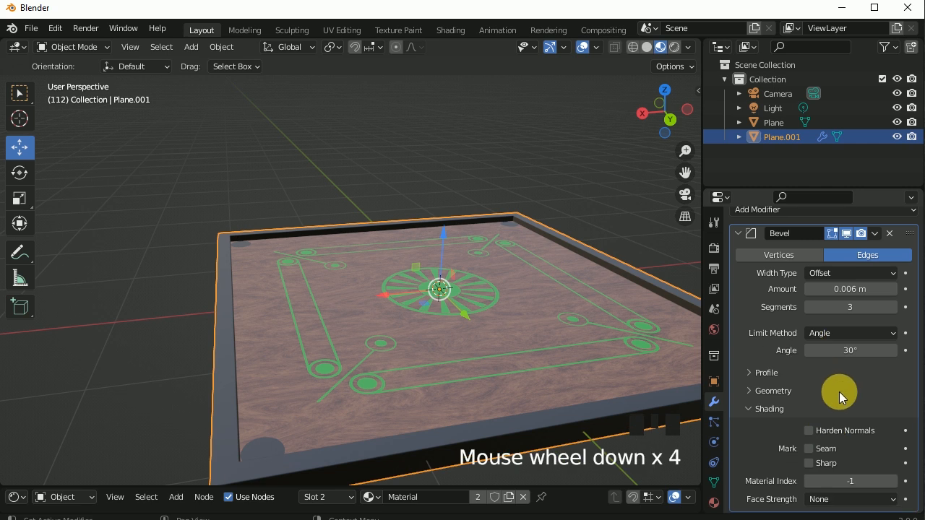
left_click(895, 481)
left_click(894, 481)
- Increase the frame's bevel amount to 0.008 m and its segments to 5
middle_click_drag(421, 396, 410, 340, "shift")
scroll(412, 344, "up", 2)
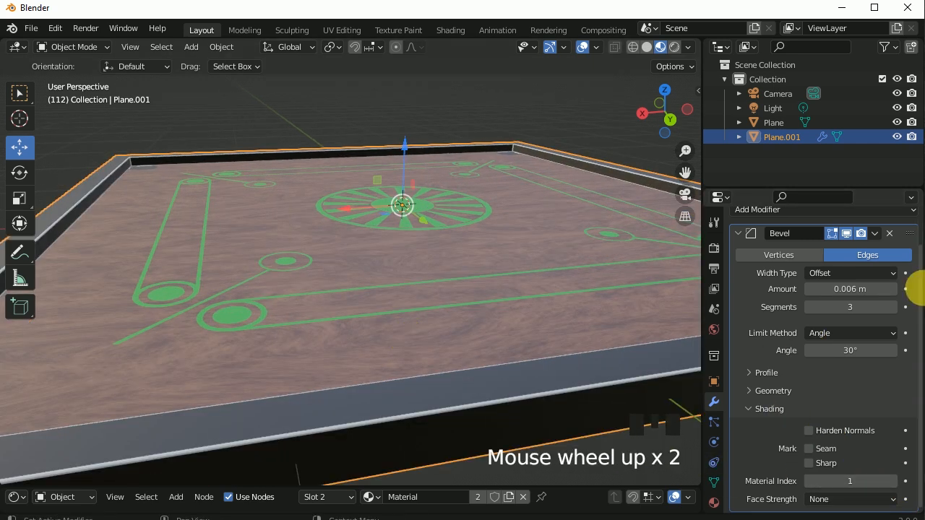
left_click(866, 291)
key("Return")
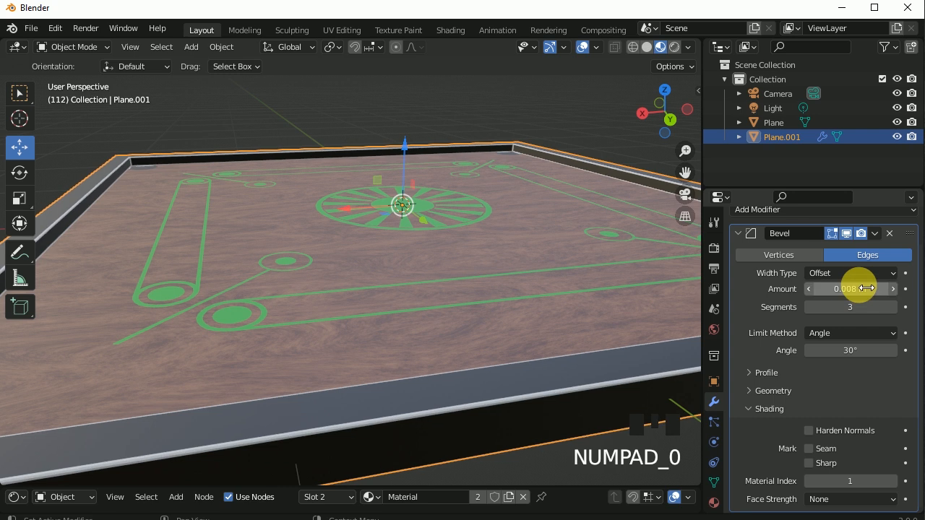
left_click(891, 308)
left_click(893, 307)
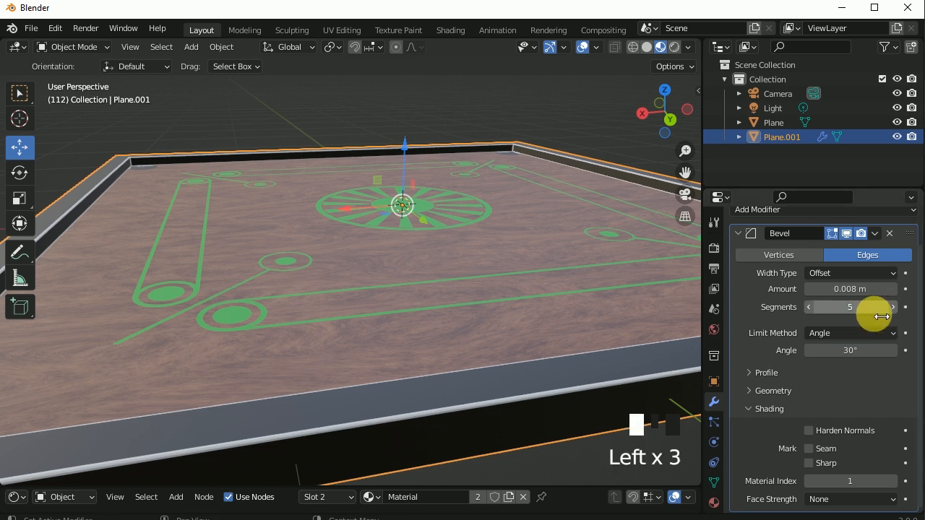
- Check the bevelled frame from above and apply its Bevel modifier
middle_click_drag(145, 307, 276, 381)
scroll(503, 309, "down", 2)
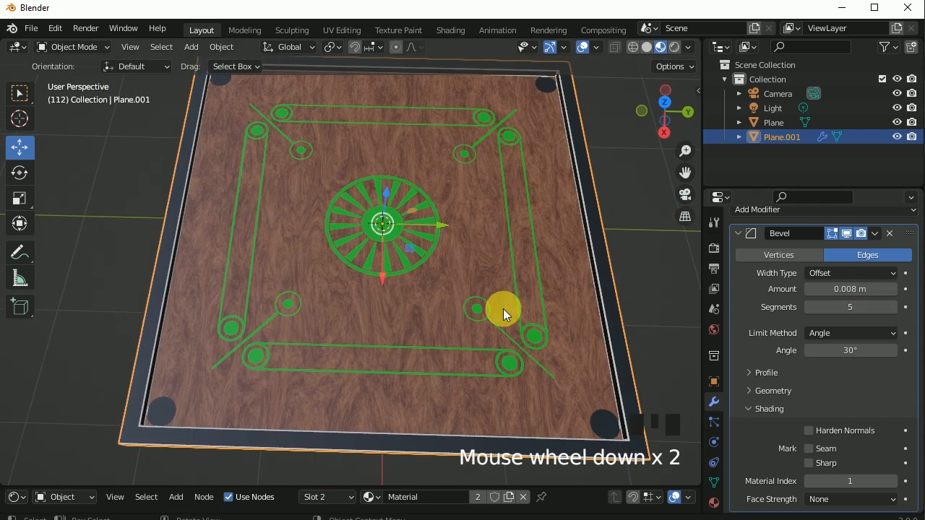
middle_click_drag(541, 376, 495, 391)
scroll(495, 391, "down", 2)
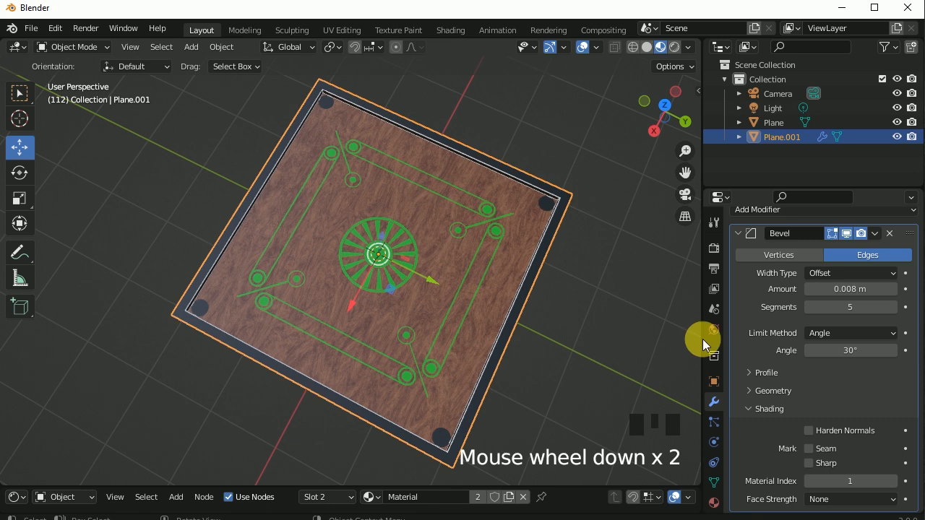
left_click(875, 232)
left_click(834, 262)
- Deselect the frame and select the wood-textured board plane inside it
left_click(527, 337)
scroll(597, 439, "up", 2)
middle_click_drag(597, 438, 224, 423)
left_click(411, 322)
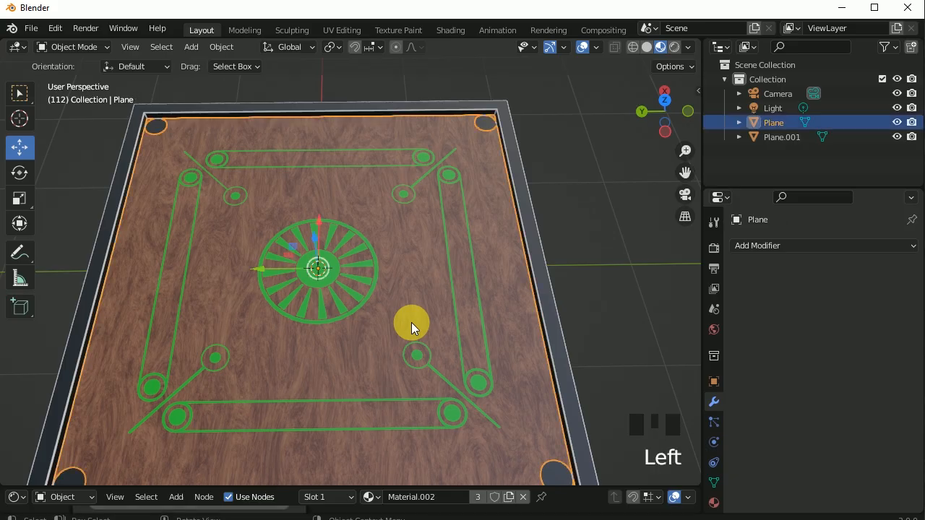